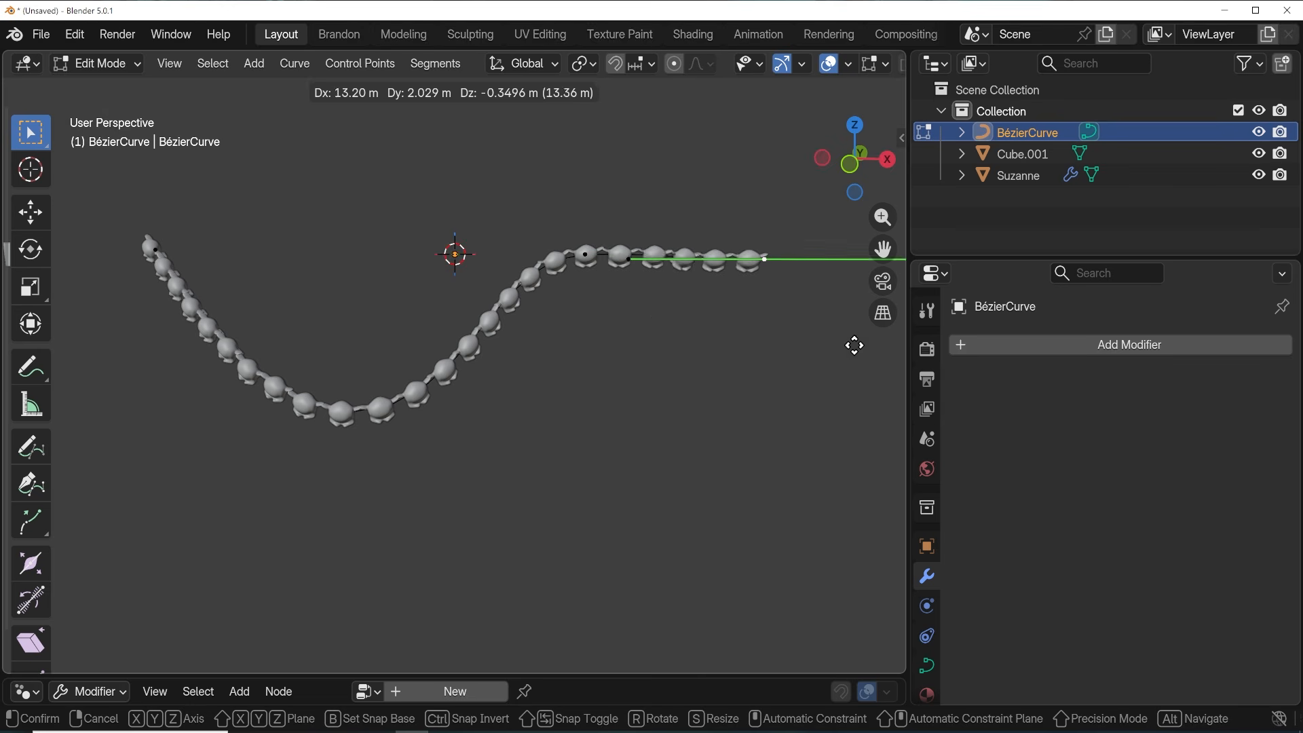
{"action": "left_click", "coordinate": [796, 543]}
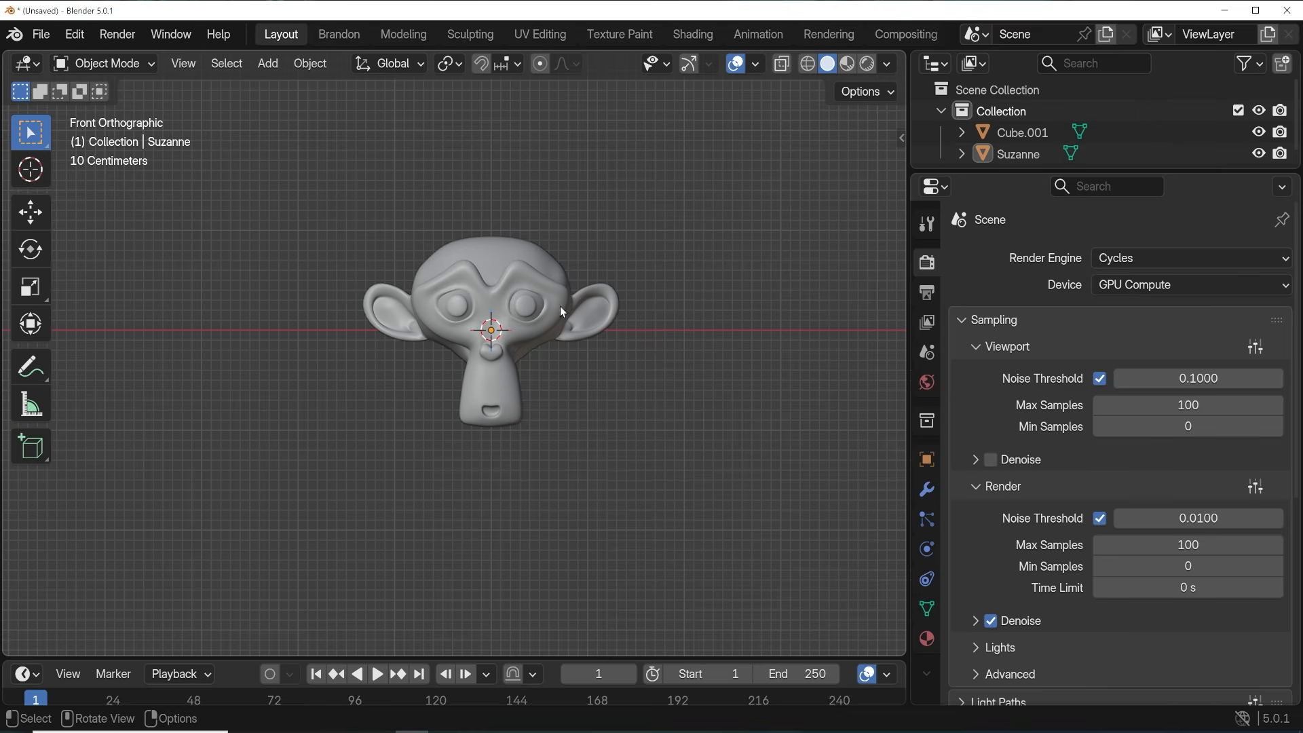
Add an Array modifier to the Suzanne monkey head.
{"action": "left_click", "coordinate": [513, 273]}
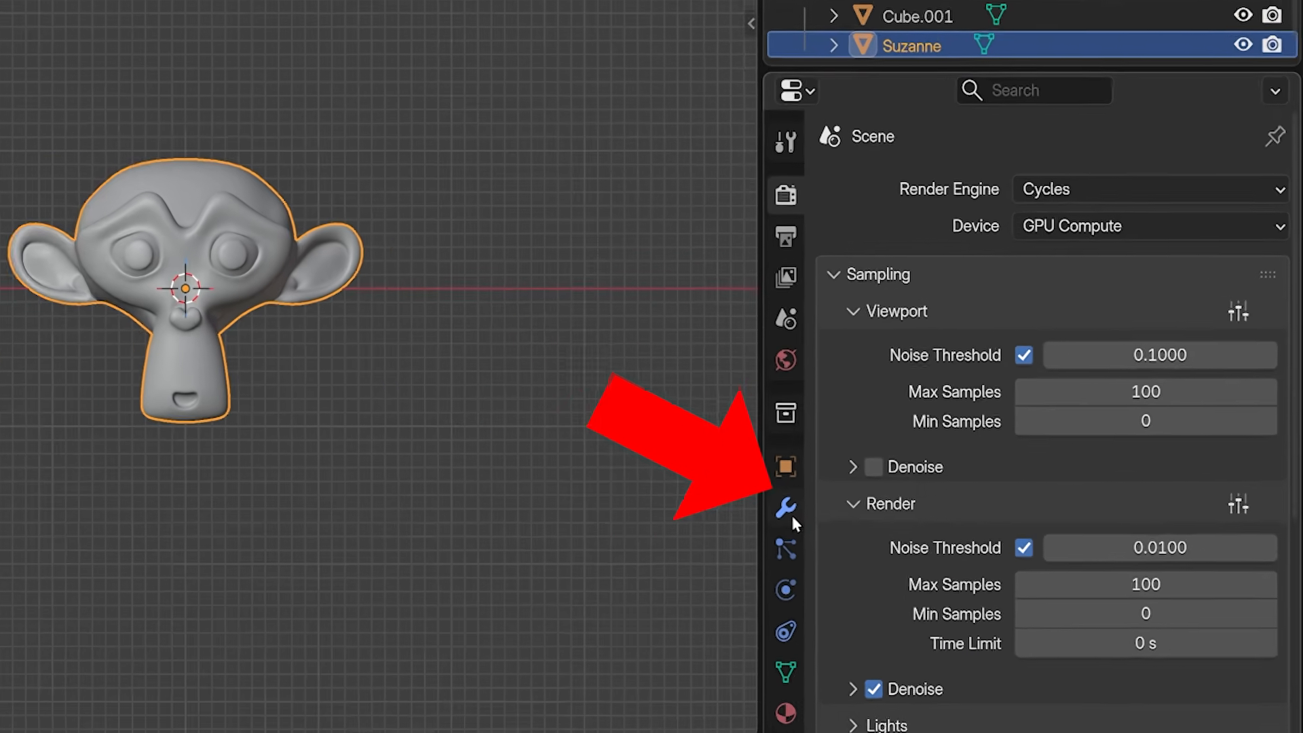
{"action": "left_click", "coordinate": [927, 490]}
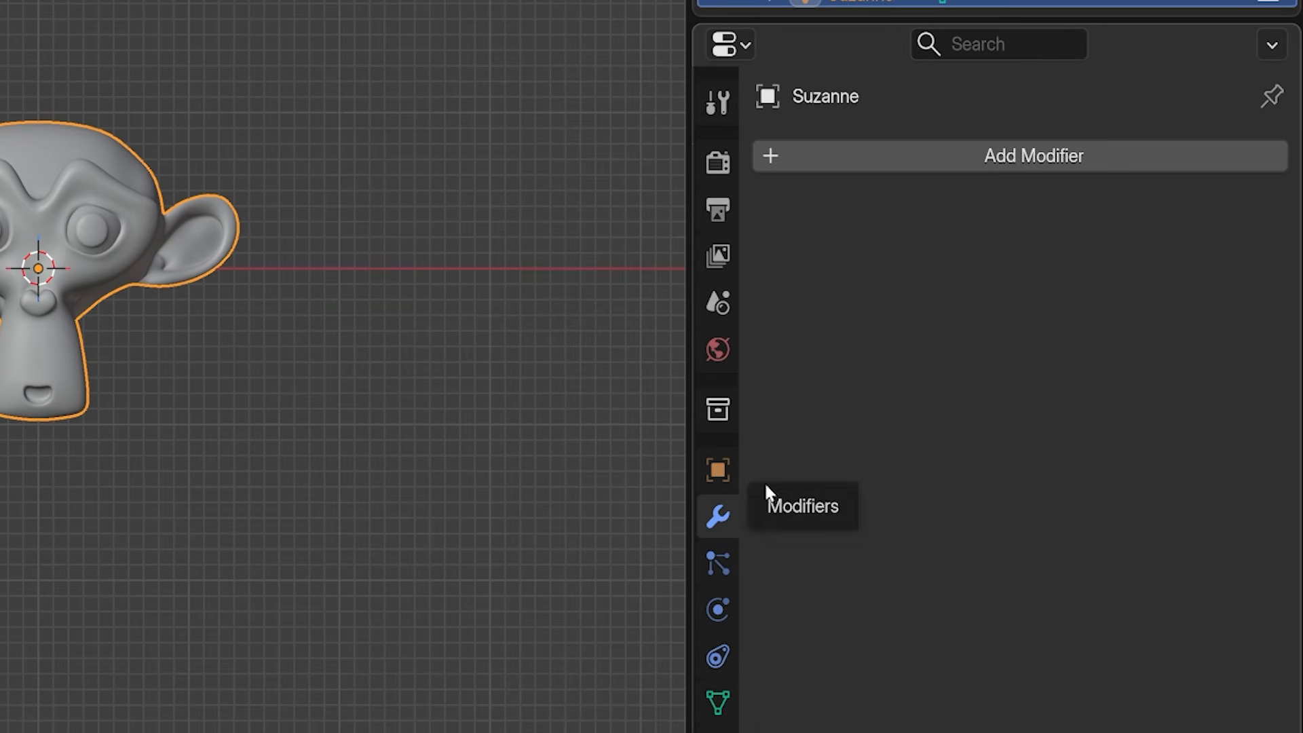
{"action": "left_click", "coordinate": [902, 159]}
{"action": "mouse_move", "coordinate": [800, 237]}
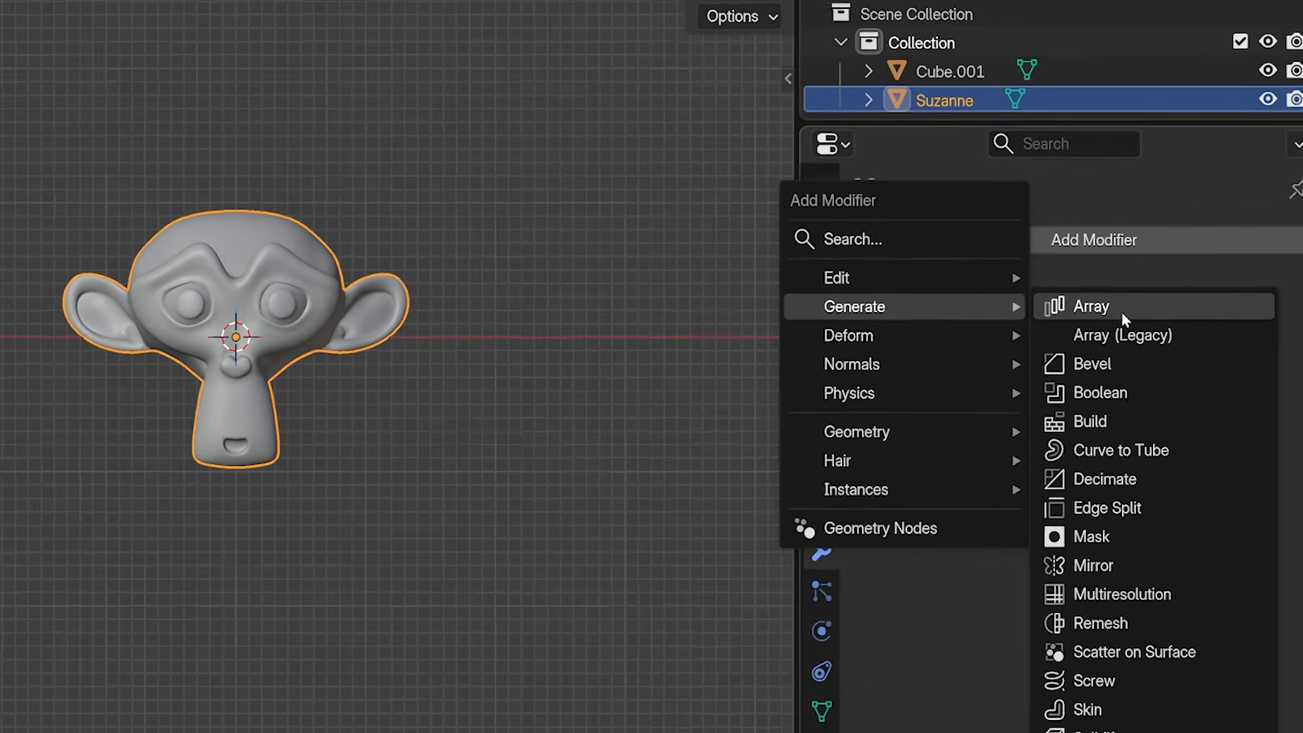
{"action": "left_click", "coordinate": [842, 285]}
{"action": "scroll", "coordinate": [582, 478], "scroll_direction": "down", "scroll_amount": 5}
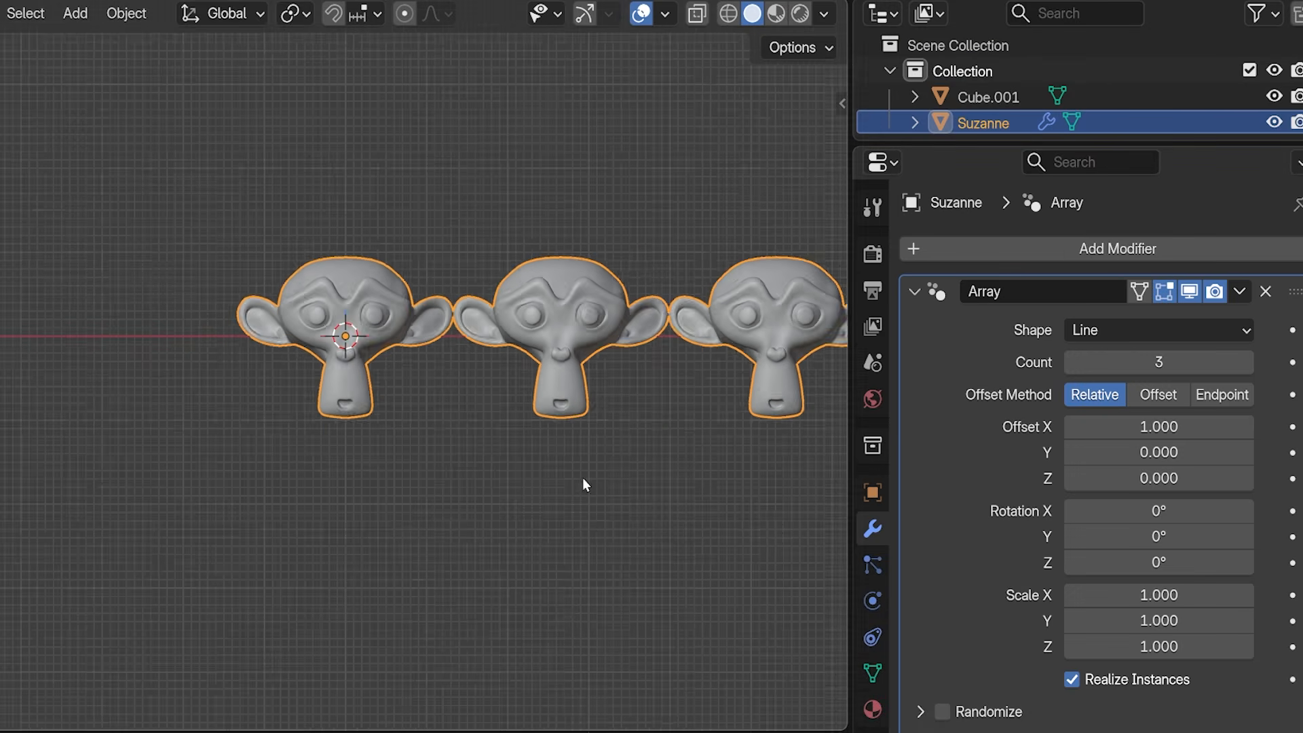
Examine the node tree behind Suzanne's Array modifier, and shrink the node editor again.
{"action": "middle_click_drag", "start_coordinate": [597, 471], "coordinate": [509, 483], "text": "shift"}
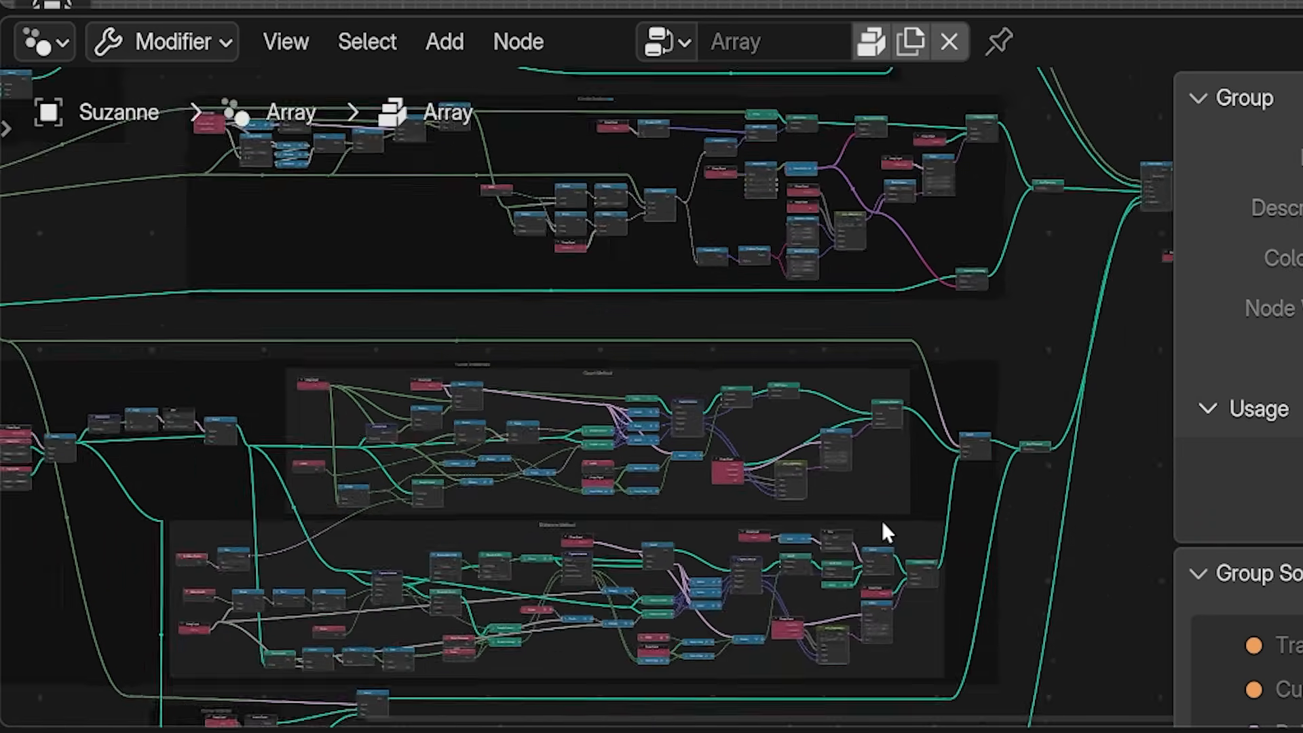
{"action": "scroll", "coordinate": [882, 520], "scroll_direction": "down", "scroll_amount": 5}
{"action": "middle_click_drag", "start_coordinate": [882, 520], "coordinate": [745, 573]}
{"action": "scroll", "coordinate": [825, 414], "scroll_direction": "up", "scroll_amount": 1}
{"action": "left_click_drag", "start_coordinate": [873, 15], "coordinate": [883, 706]}
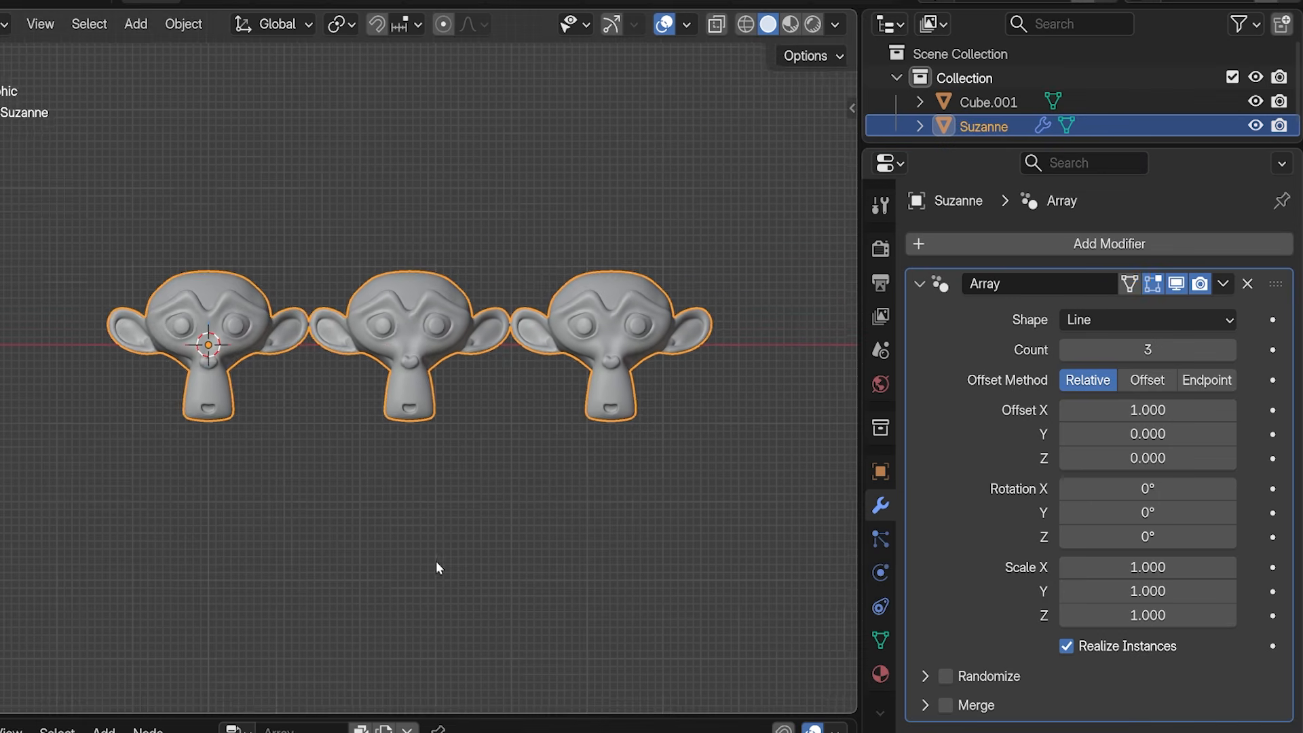
Show the viewport gizmos and try the array's vertical offset handle on the second monkey head.
{"action": "scroll", "coordinate": [705, 487], "scroll_direction": "up", "scroll_amount": 4}
{"action": "scroll", "coordinate": [635, 585], "scroll_direction": "down", "scroll_amount": 4}
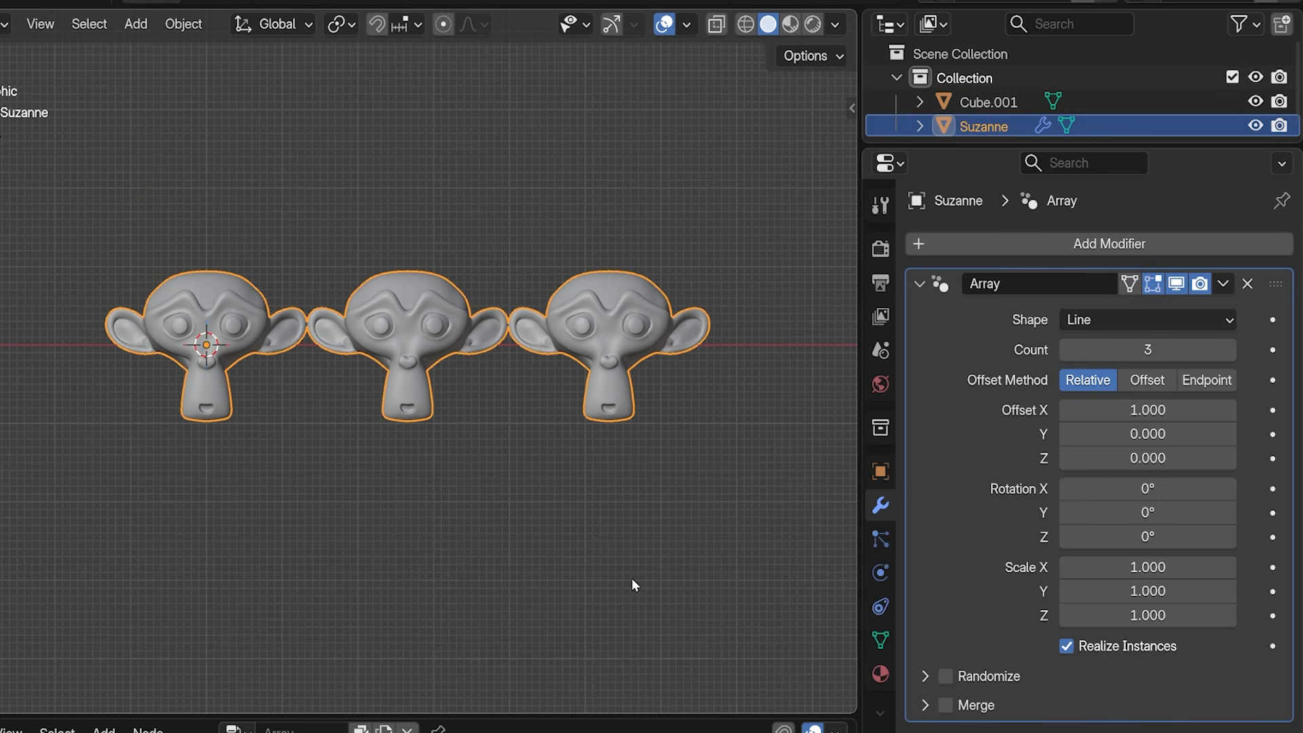
{"action": "left_click", "coordinate": [611, 26]}
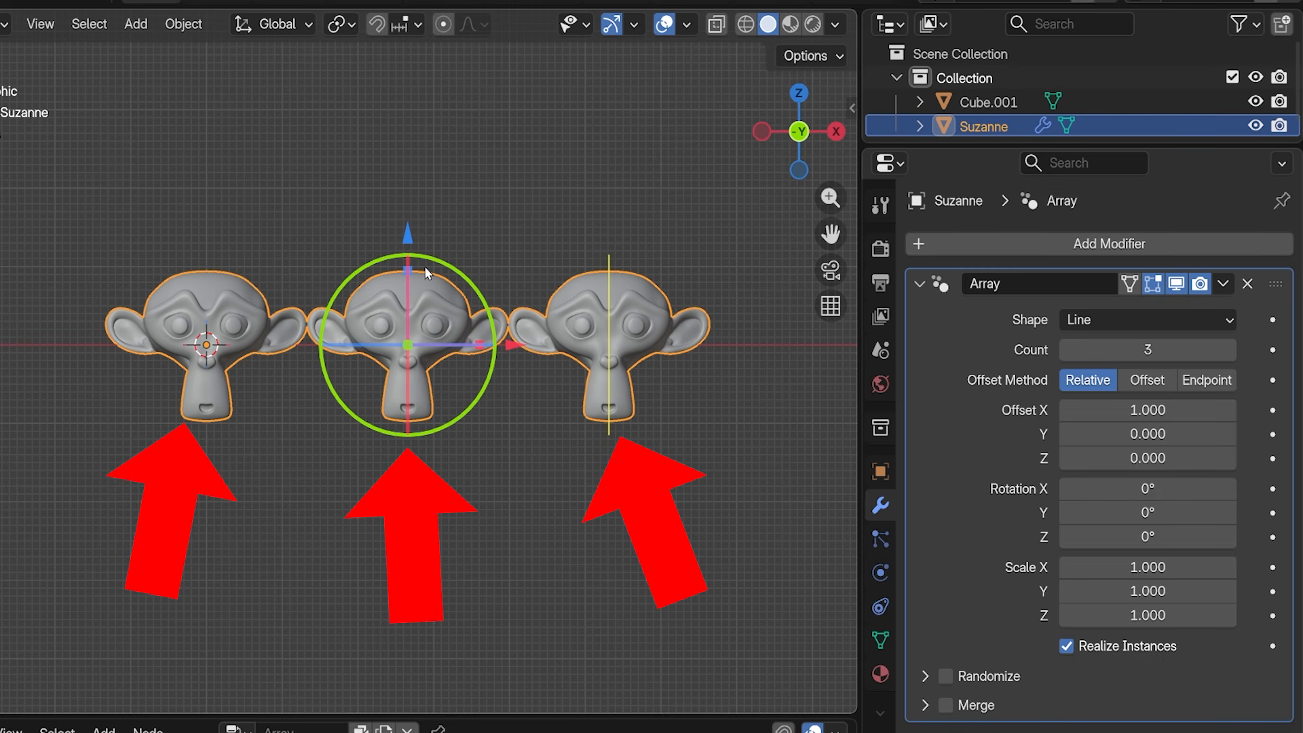
{"action": "mouse_move", "coordinate": [408, 227]}
{"action": "left_mouse_down"}
{"action": "mouse_move", "coordinate": [413, 158]}
{"action": "mouse_move", "coordinate": [425, 271]}
{"action": "mouse_move", "coordinate": [410, 328]}
{"action": "mouse_move", "coordinate": [417, 225]}
{"action": "left_mouse_up"}
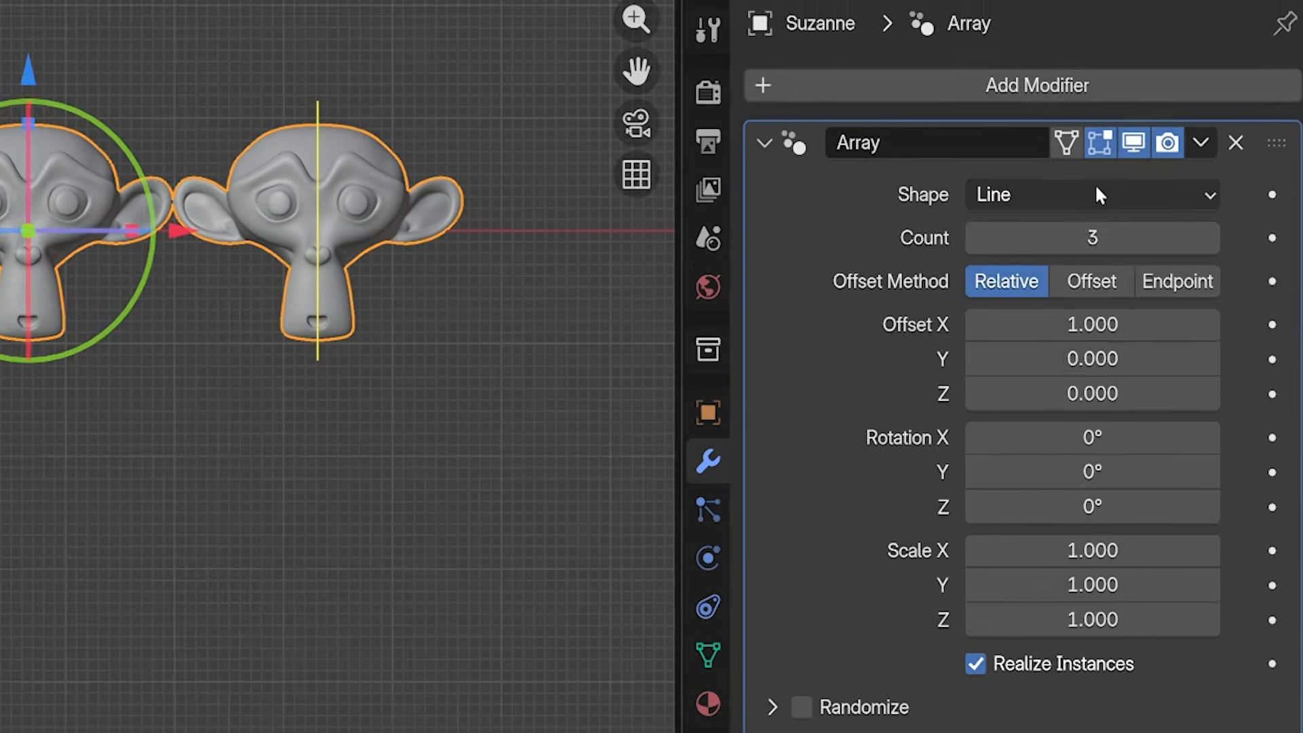
Preview the Circle, Curve and Transform shapes of the array and set Shape back to Line.
{"action": "left_click", "coordinate": [1145, 321]}
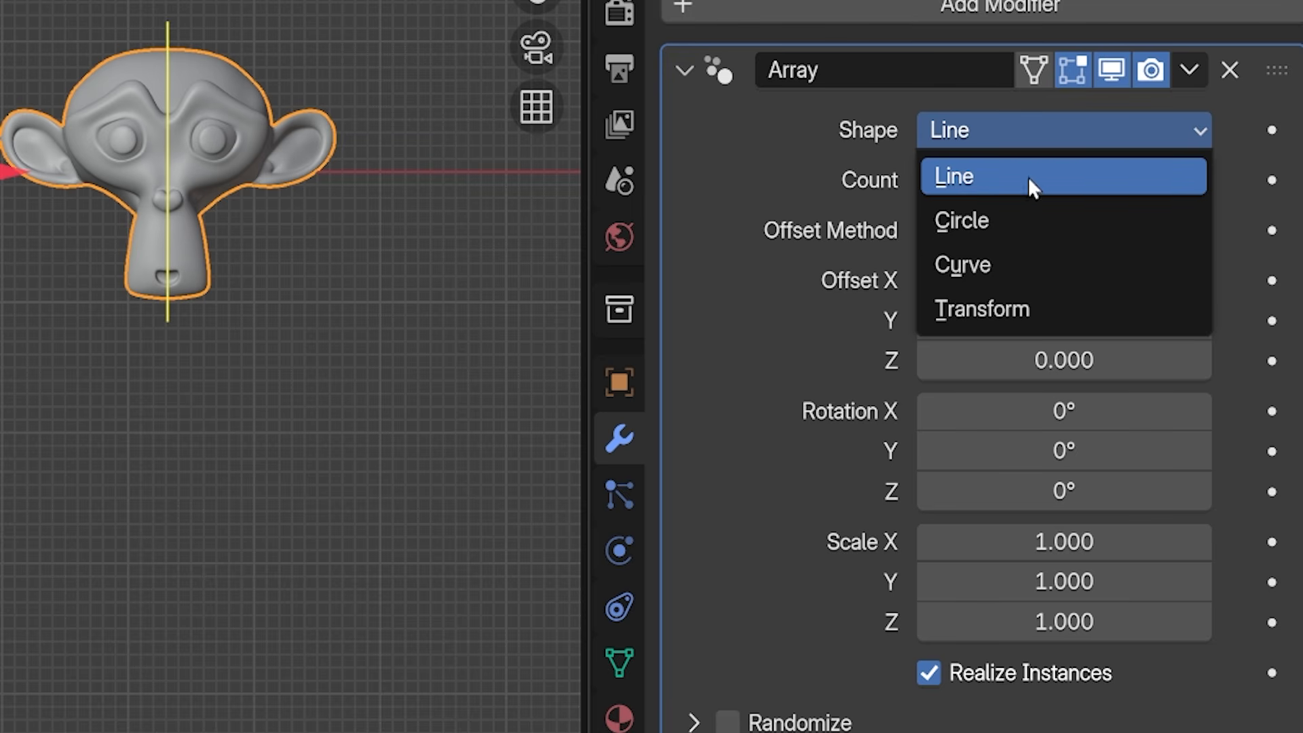
{"action": "left_click", "coordinate": [1015, 231]}
{"action": "left_click", "coordinate": [1023, 139]}
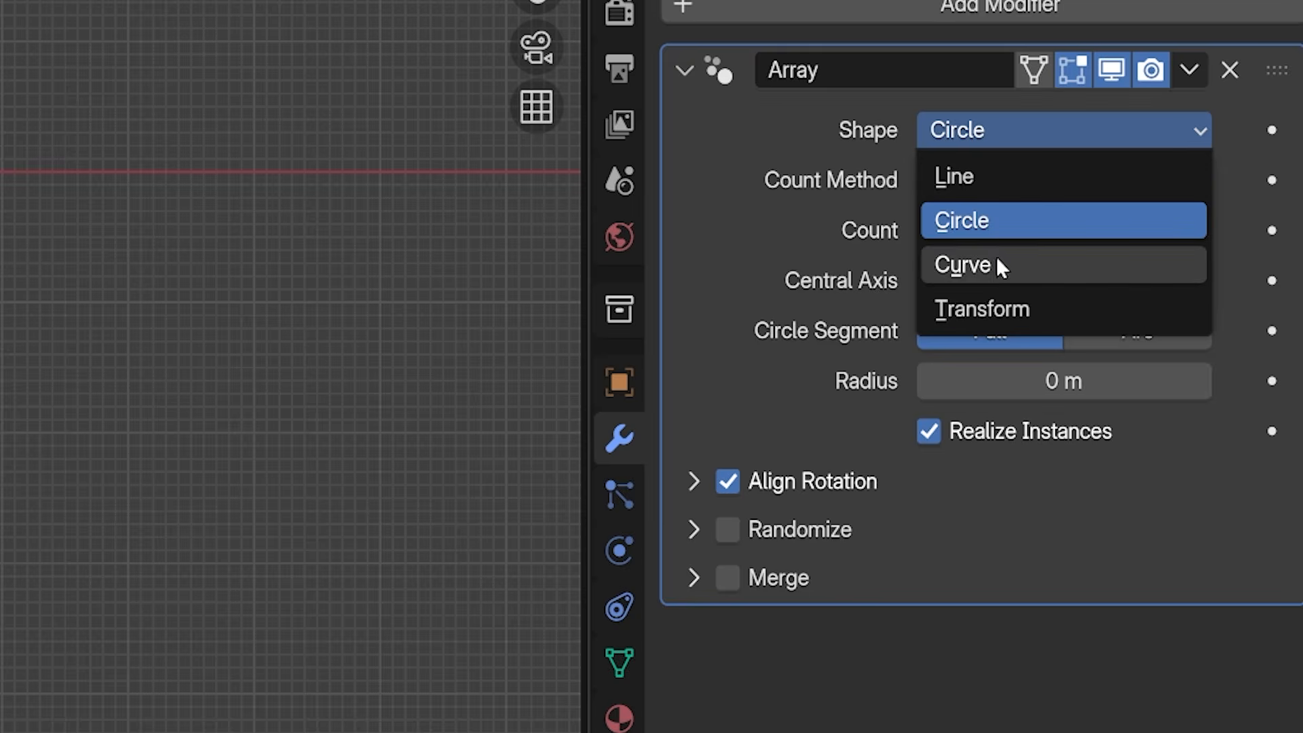
{"action": "left_click", "coordinate": [998, 264]}
{"action": "left_click", "coordinate": [1053, 135]}
{"action": "left_click", "coordinate": [1008, 311]}
{"action": "left_click", "coordinate": [1012, 141]}
{"action": "left_click", "coordinate": [995, 175]}
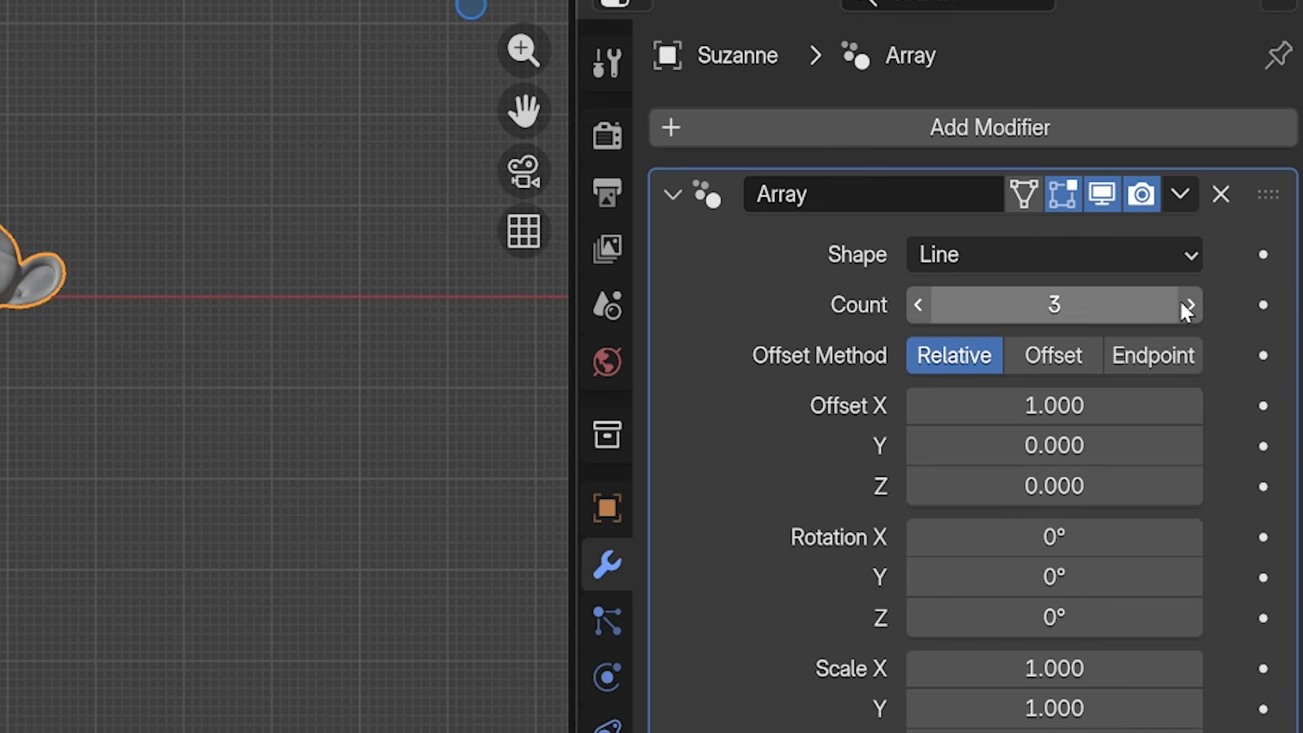
Set the array's Count to 6.
{"action": "left_click", "coordinate": [1190, 305]}
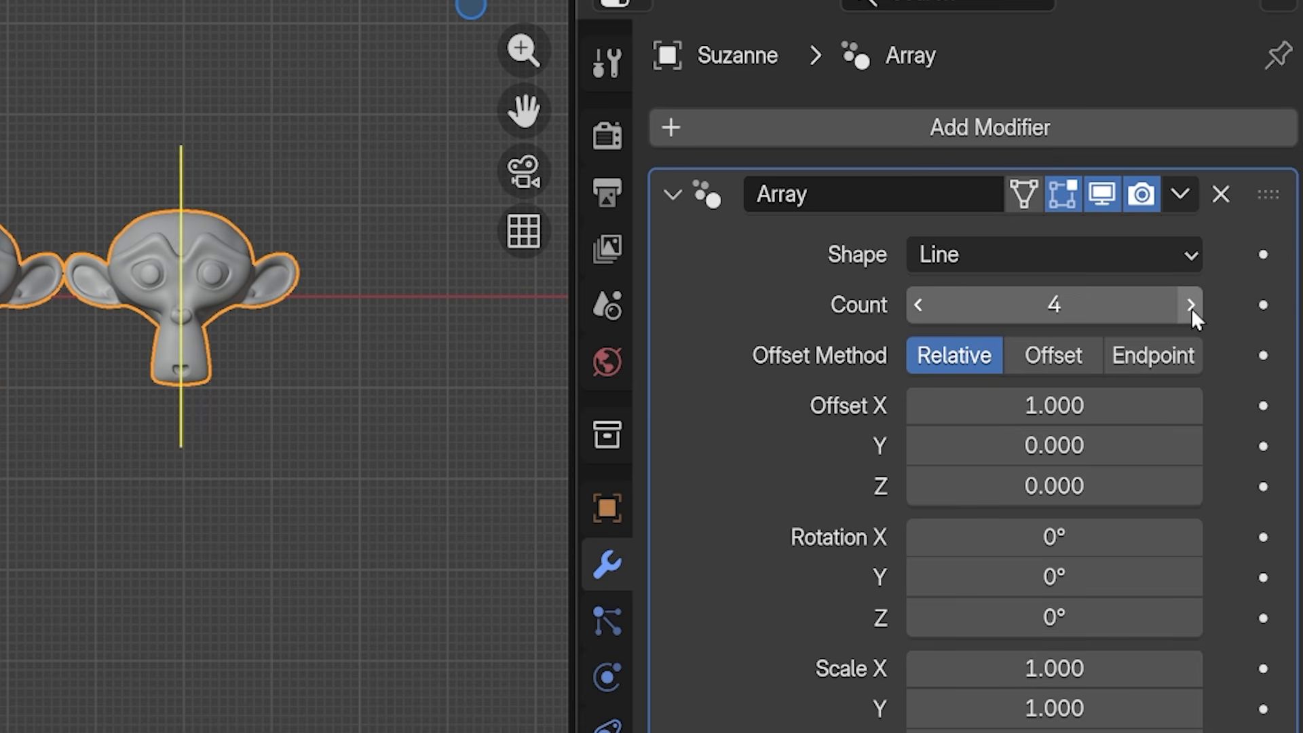
{"action": "left_click", "coordinate": [1190, 306]}
{"action": "left_click", "coordinate": [1190, 305]}
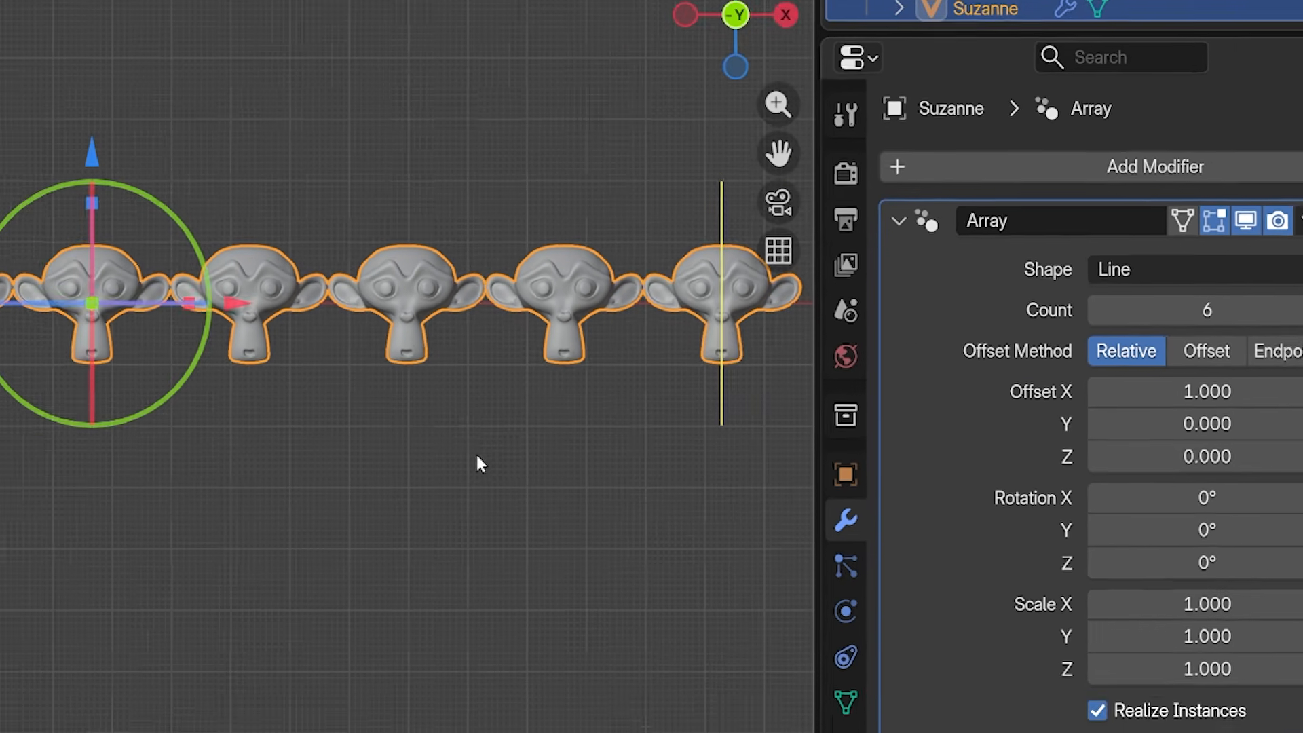
{"action": "scroll", "coordinate": [541, 451], "scroll_direction": "down", "scroll_amount": 4}
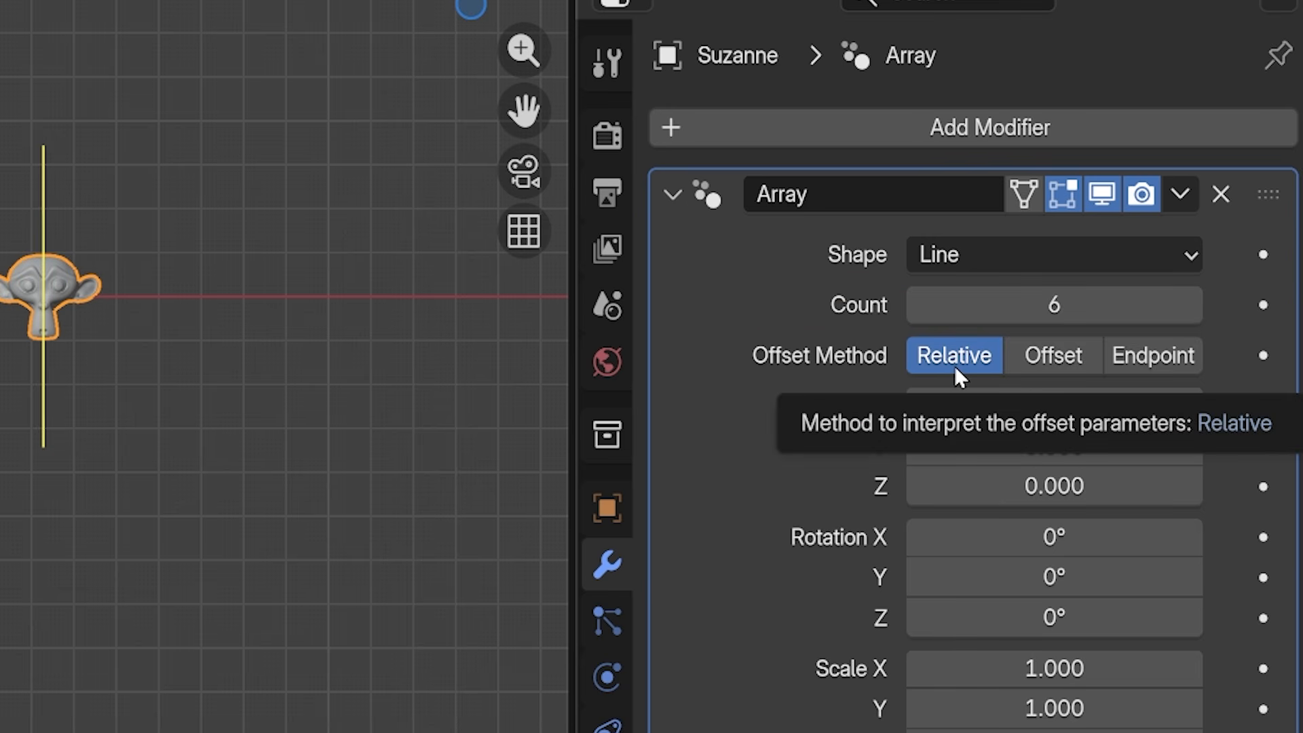
Try the Offset and Endpoint offset methods, setting the Endpoint Translation X to 23 m.
{"action": "left_click", "coordinate": [1027, 355]}
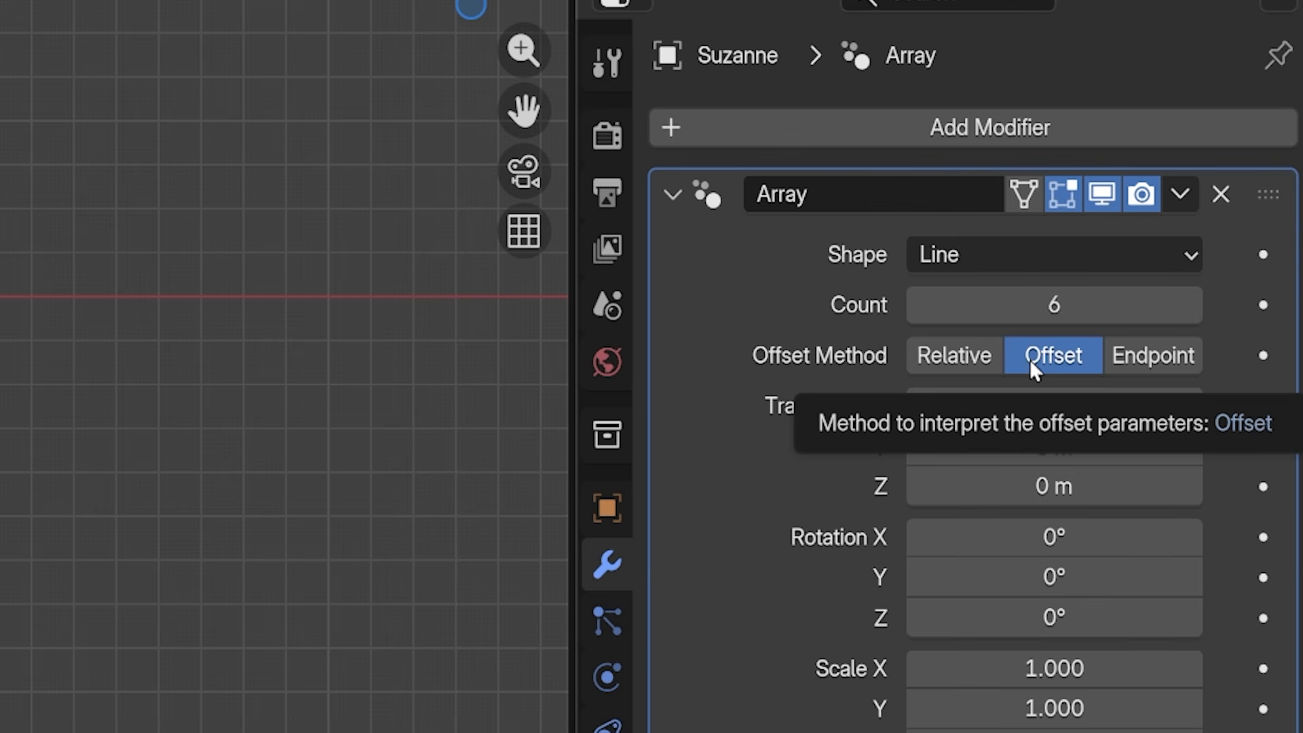
{"action": "left_click", "coordinate": [1122, 362]}
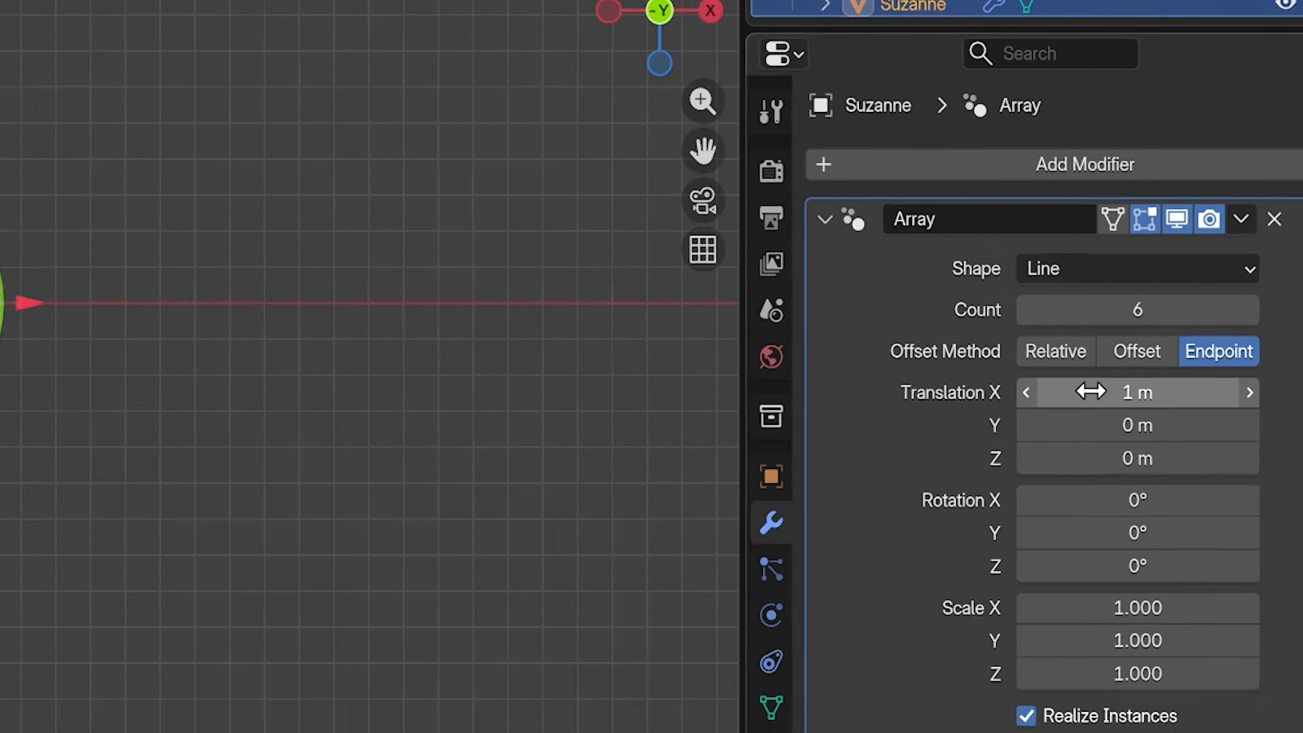
{"action": "mouse_move", "coordinate": [1090, 391]}
{"action": "left_mouse_down"}
{"action": "mouse_move", "coordinate": [1290, 393]}
{"action": "mouse_move", "coordinate": [1117, 389]}
{"action": "left_mouse_up"}
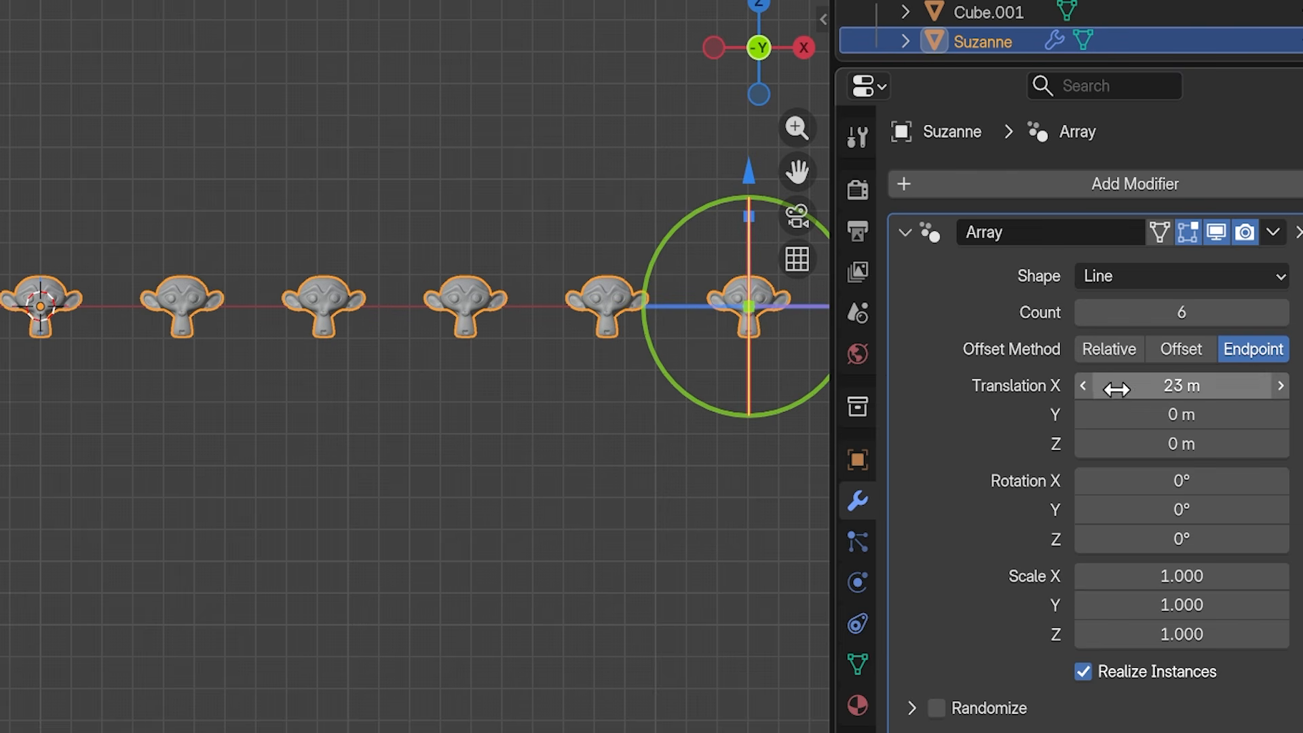
Set the Relative Offset X to 1.710, compare it with the Offset and Endpoint methods, and keep Relative.
{"action": "left_click", "coordinate": [1111, 351]}
{"action": "mouse_move", "coordinate": [1103, 378]}
{"action": "left_mouse_down"}
{"action": "mouse_move", "coordinate": [1153, 377]}
{"action": "mouse_move", "coordinate": [1076, 384]}
{"action": "mouse_move", "coordinate": [1191, 385]}
{"action": "left_mouse_up"}
{"action": "left_click", "coordinate": [1181, 349]}
{"action": "left_click", "coordinate": [1254, 349]}
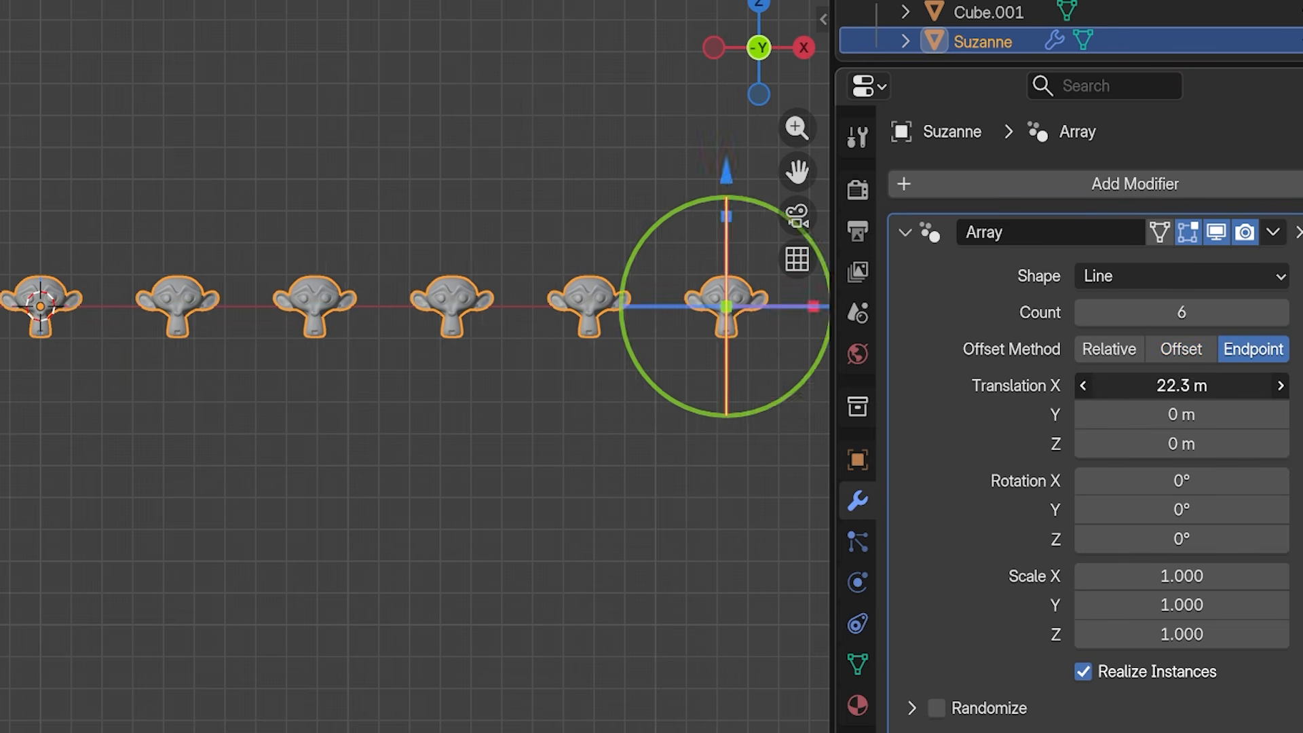
{"action": "left_click", "coordinate": [1109, 349]}
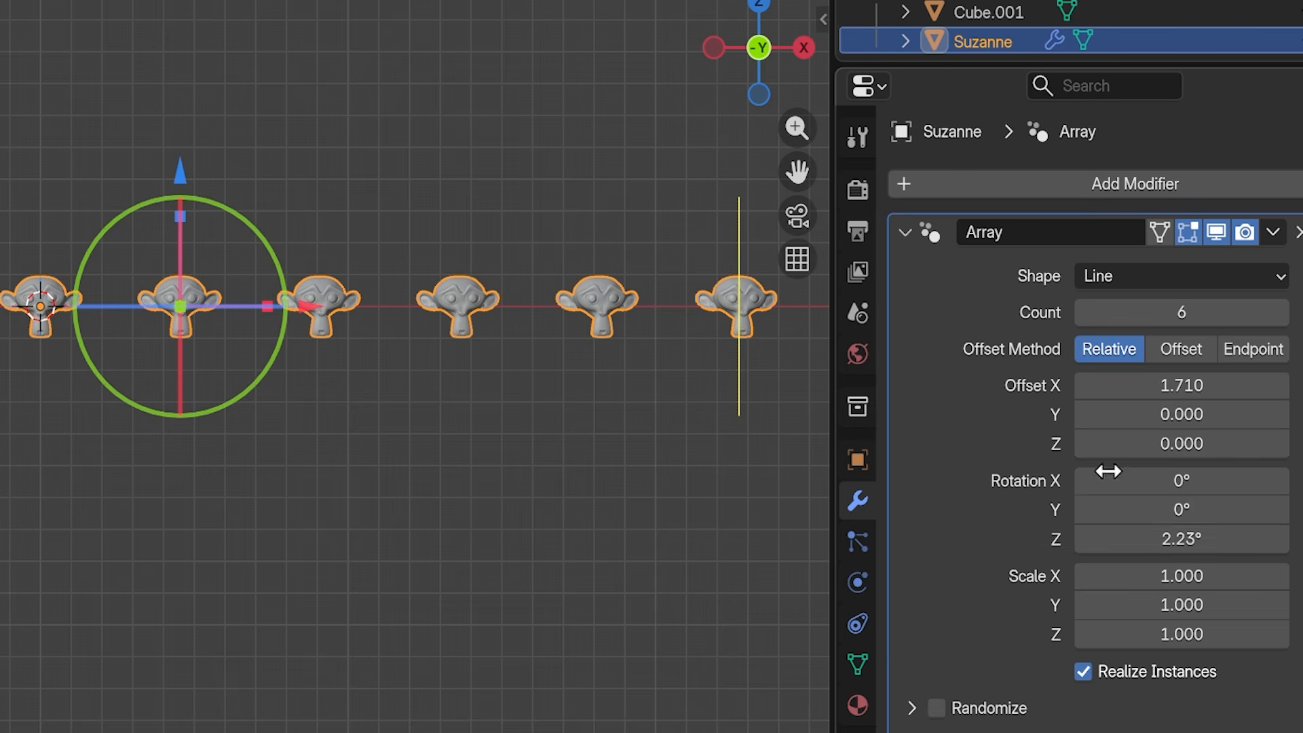
Set the array's per-copy Z rotation to 53.9° and try changing the per-copy scale.
{"action": "left_click_drag", "start_coordinate": [1120, 537], "coordinate": [1270, 539]}
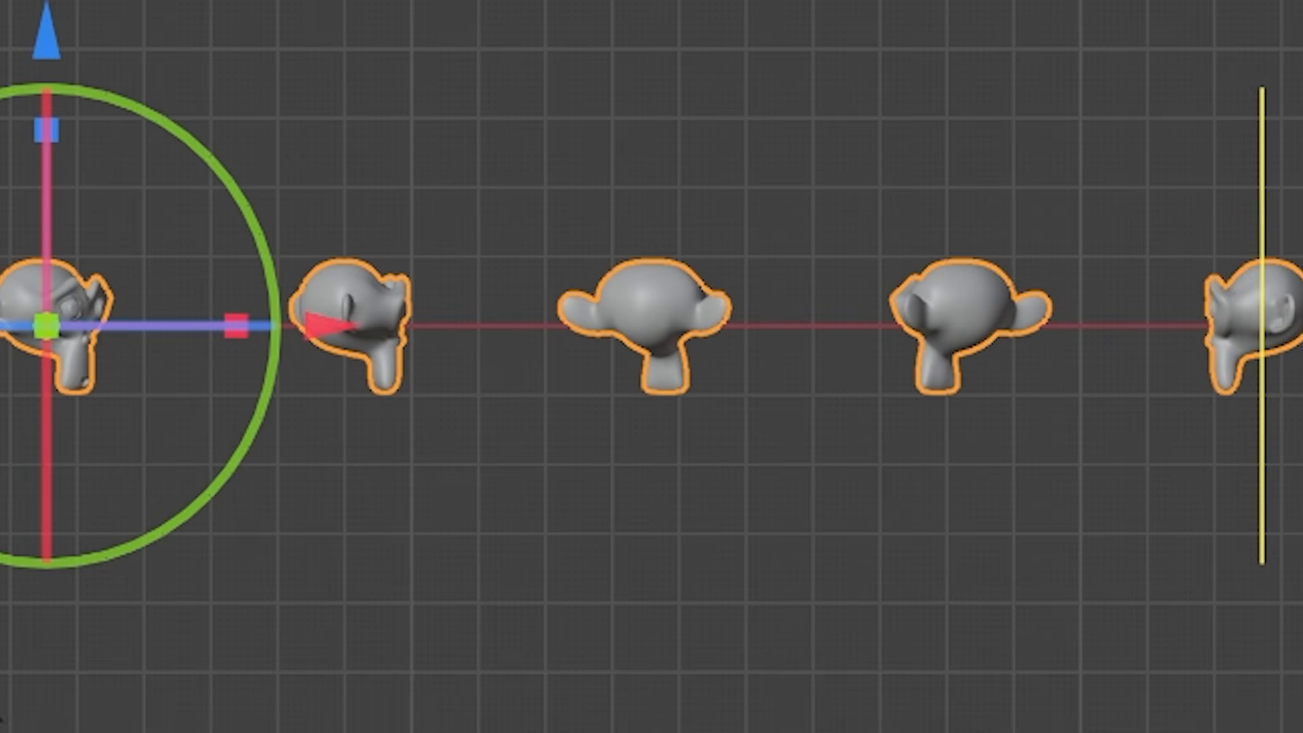
{"action": "middle_click_drag", "start_coordinate": [541, 250], "coordinate": [577, 700]}
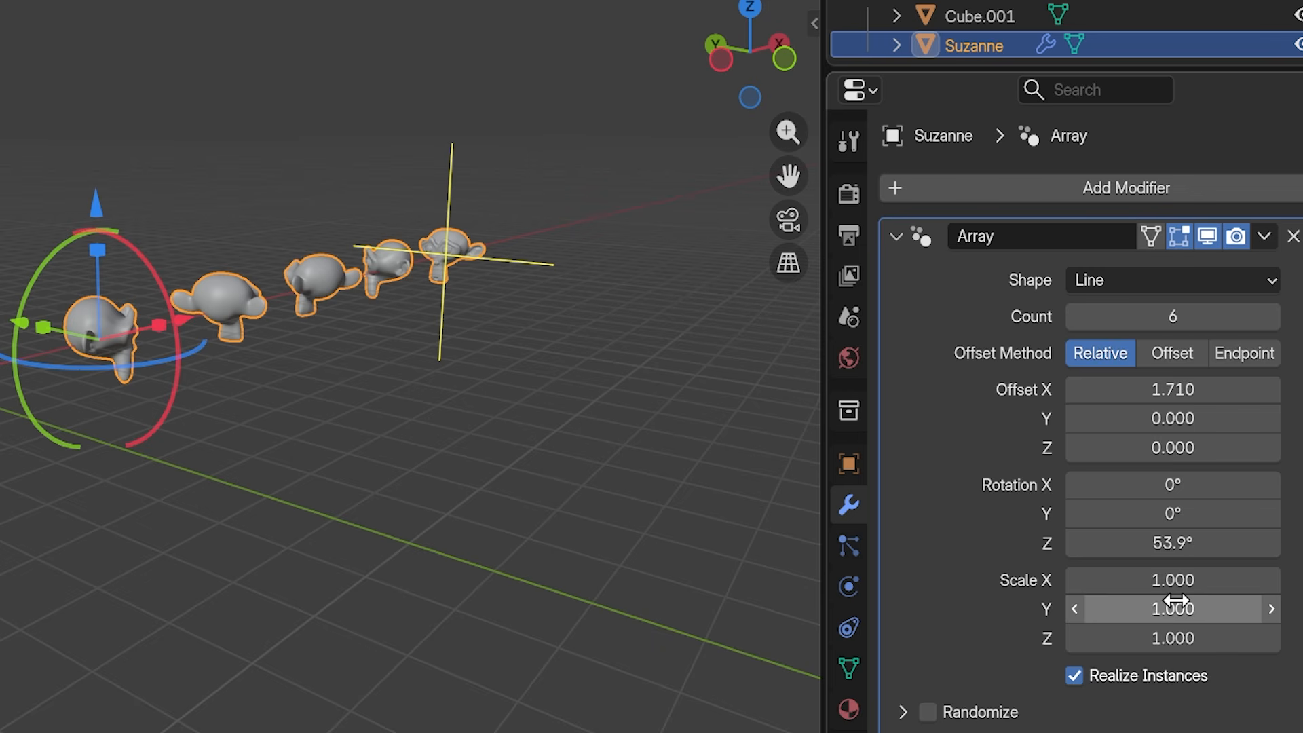
{"action": "left_click_drag", "start_coordinate": [1189, 579], "coordinate": [1223, 638]}
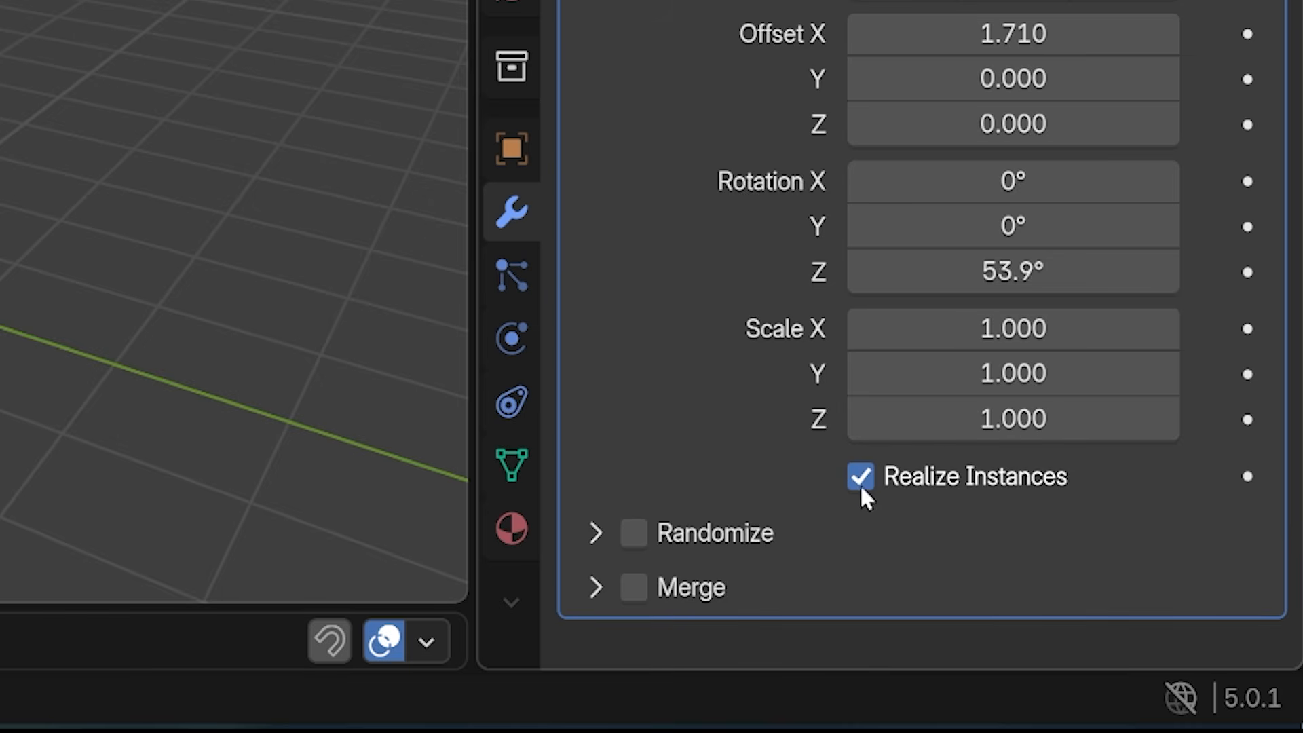
Turn Realize Instances off and back on for the array.
{"action": "left_click", "coordinate": [859, 486]}
{"action": "left_click", "coordinate": [858, 486]}
{"action": "left_click", "coordinate": [863, 479]}
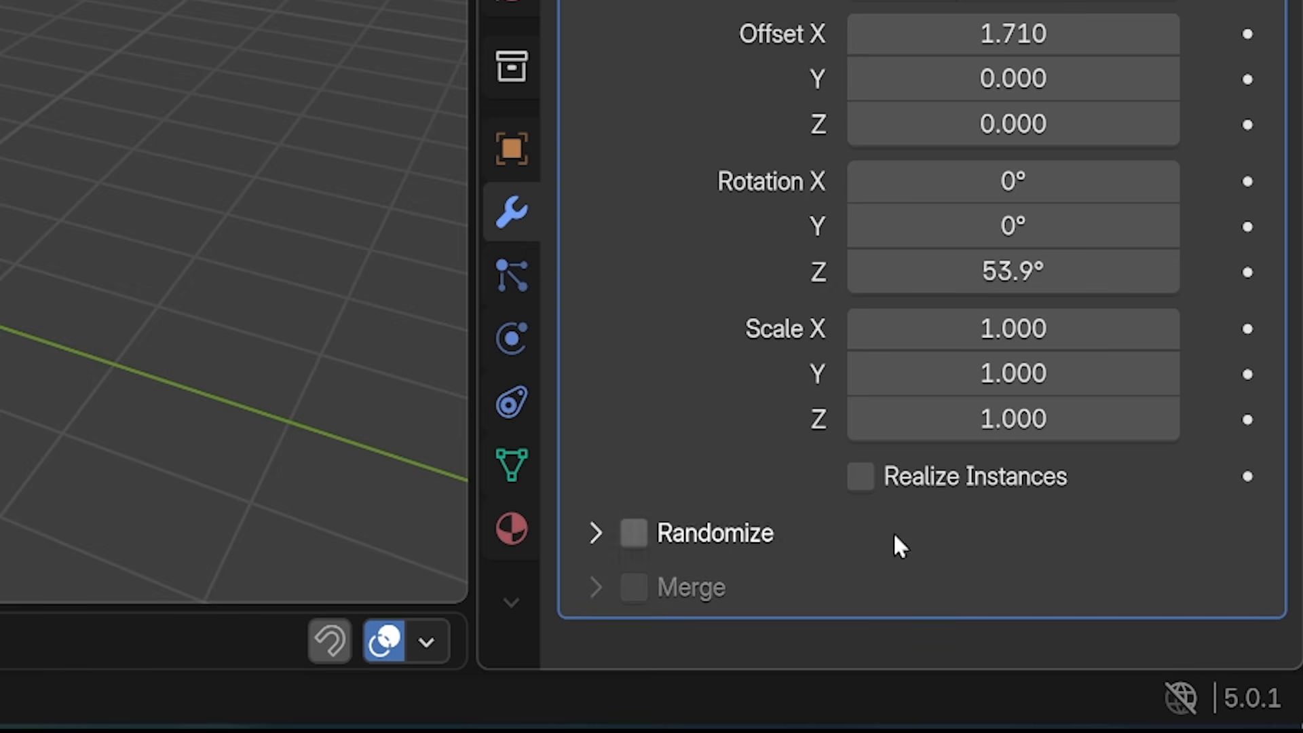
{"action": "left_click", "coordinate": [864, 477]}
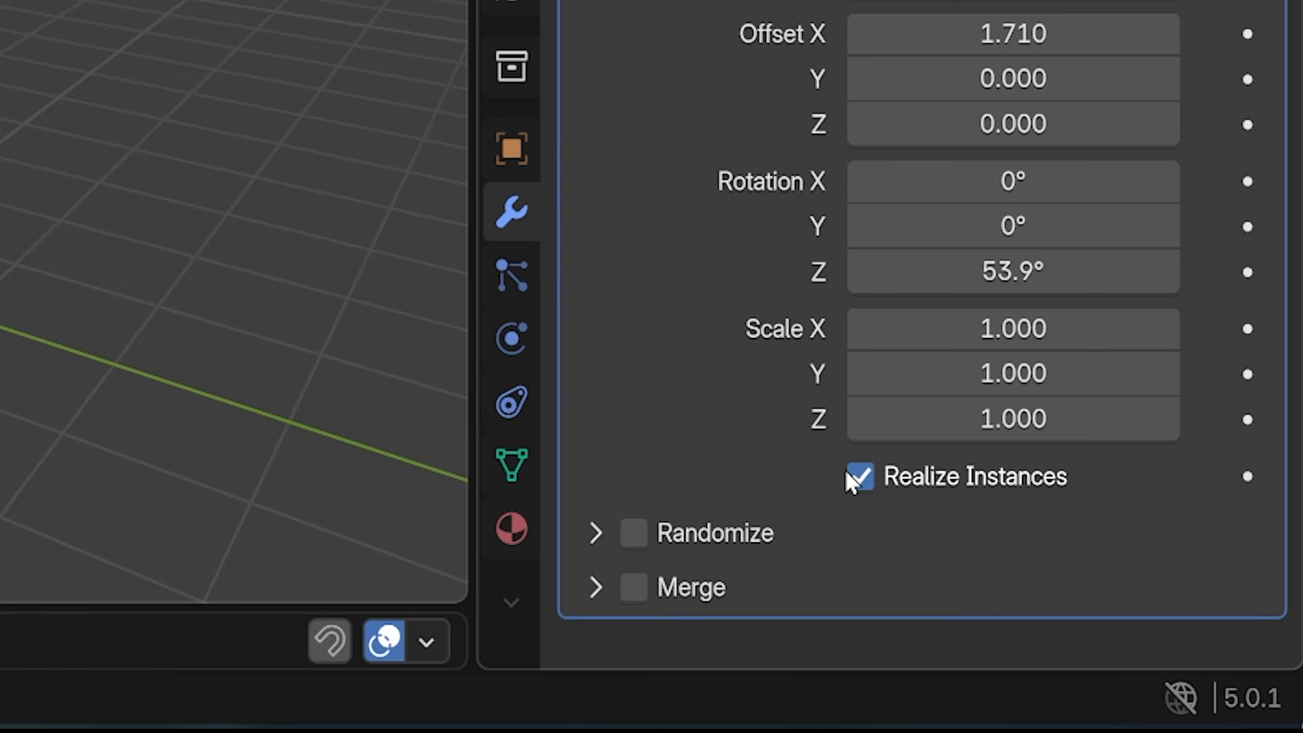
Set the array's Offset X to 1.720 and its Z rotation to 0°.
{"action": "left_click", "coordinate": [1014, 32]}
{"action": "type", "text": "1"}
{"action": "key", "text": "Tab"}
{"action": "type", "text": "0"}
{"action": "key", "text": "Tab"}
{"action": "key", "text": "Return"}
{"action": "left_click", "coordinate": [994, 268]}
{"action": "type", "text": "0"}
{"action": "key", "text": "Return"}
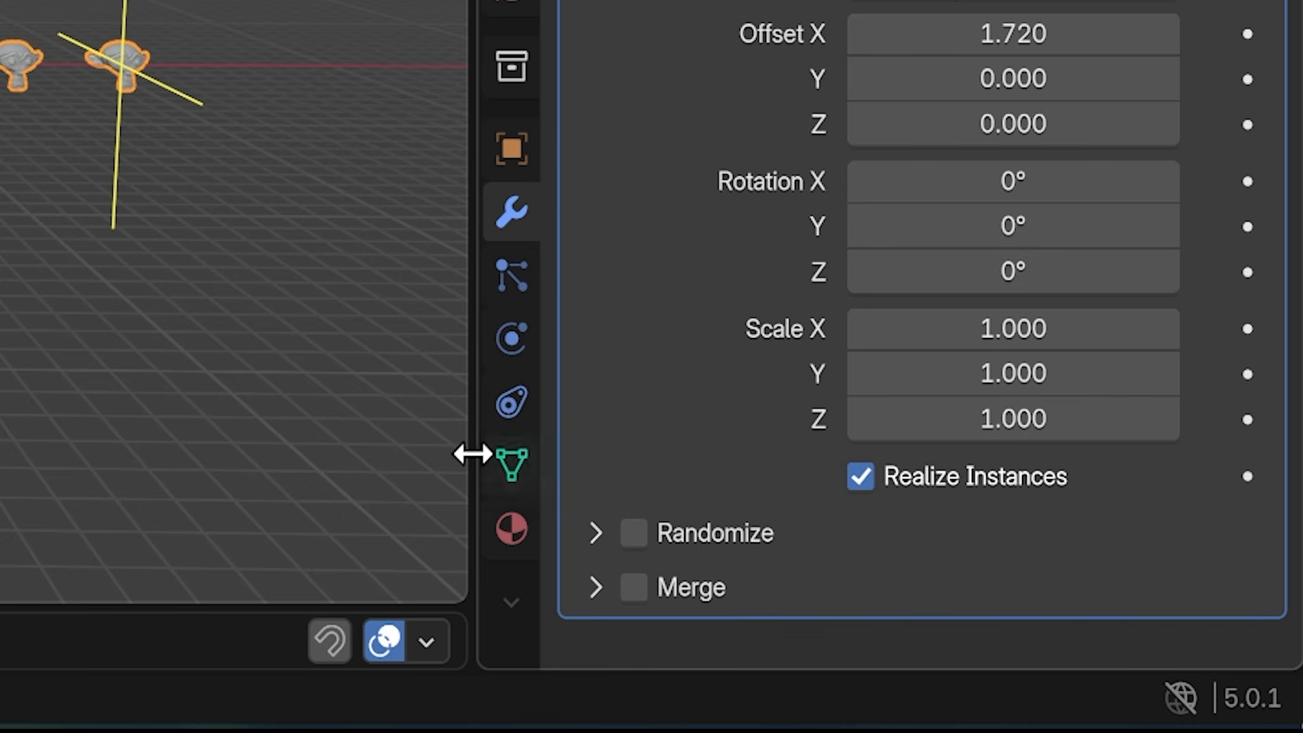
Enable Randomize with offsets X 0.270, Y 1.920, Z 0.620 and rotations X 8.37°, Z 37.8°.
{"action": "left_click", "coordinate": [634, 533]}
{"action": "left_click", "coordinate": [595, 534]}
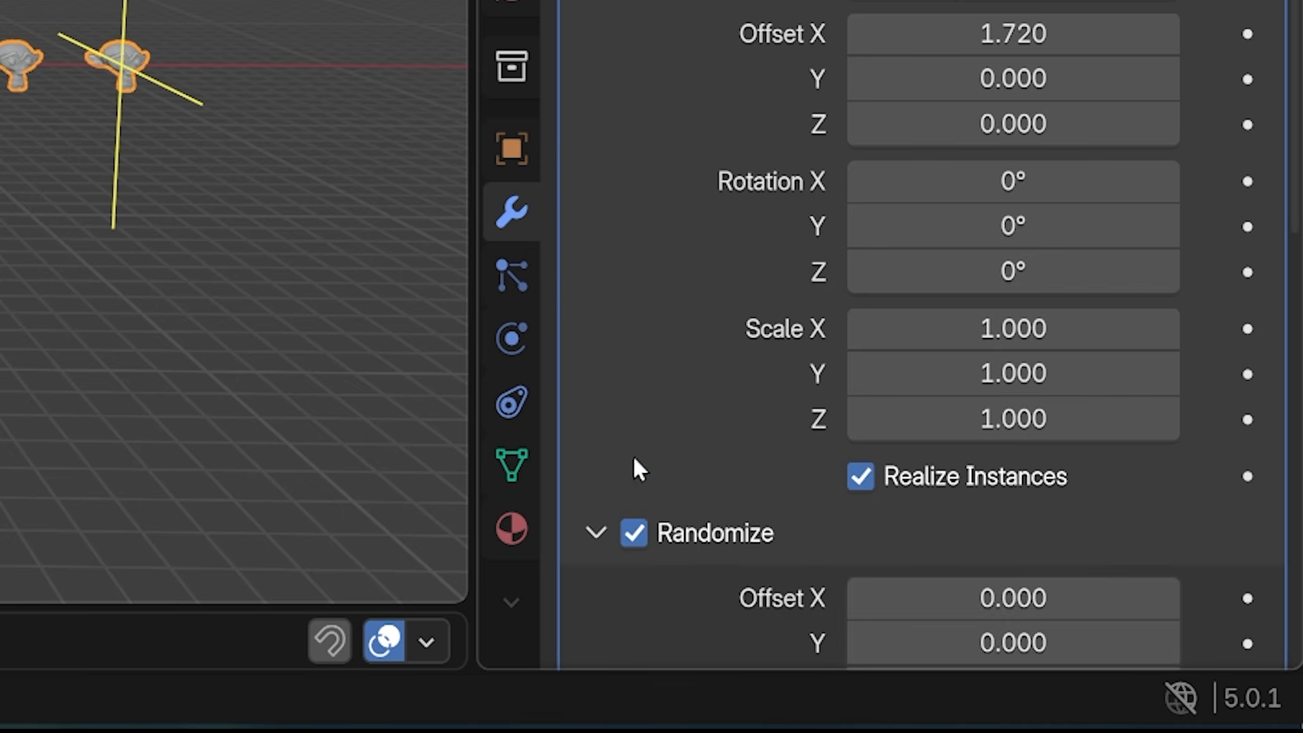
{"action": "scroll", "coordinate": [634, 466], "scroll_direction": "down", "scroll_amount": 10}
{"action": "scroll", "coordinate": [923, 339], "scroll_direction": "down", "scroll_amount": 2}
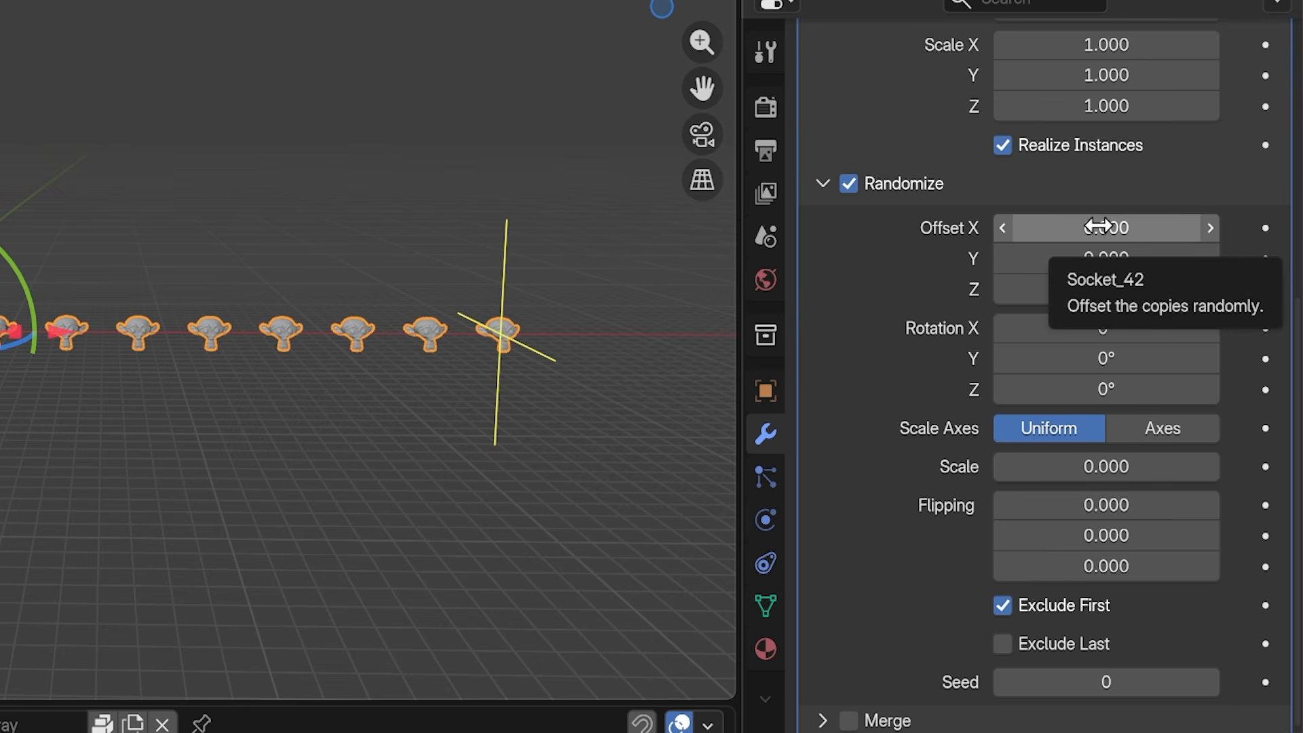
{"action": "left_click_drag", "start_coordinate": [1098, 228], "coordinate": [1139, 290]}
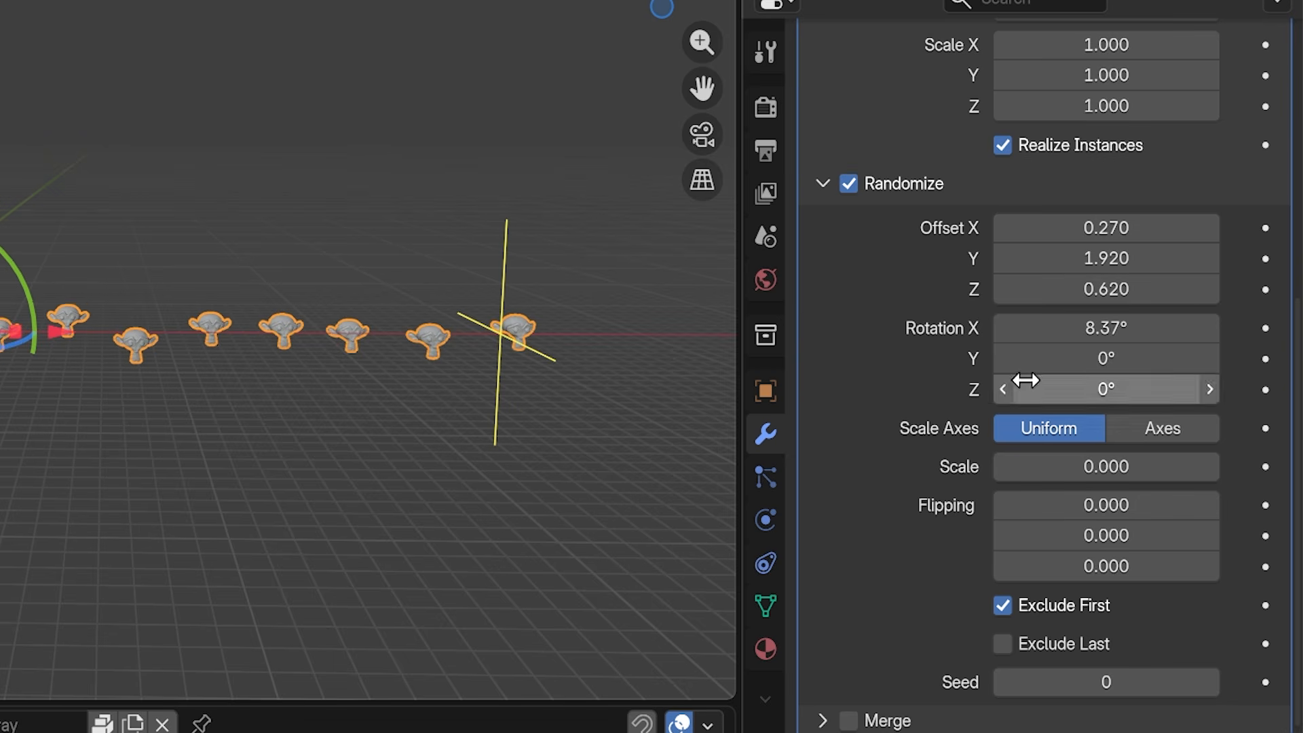
{"action": "left_click_drag", "start_coordinate": [1024, 381], "coordinate": [1049, 382]}
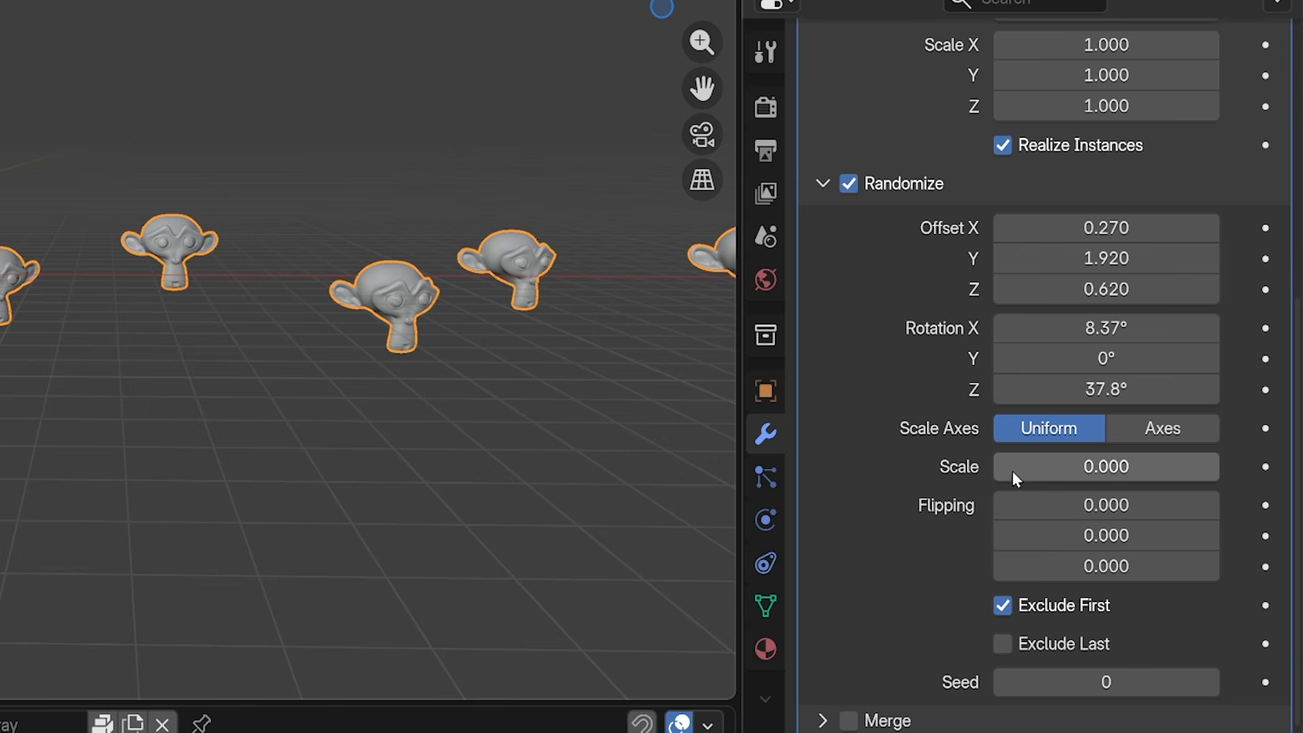
Try a uniform random scale of 0.878 and the per-axis scale option, and return to Uniform with Scale 0.000.
{"action": "left_click_drag", "start_coordinate": [1012, 469], "coordinate": [1192, 468]}
{"action": "middle_click_drag", "start_coordinate": [384, 451], "coordinate": [342, 502], "text": "shift"}
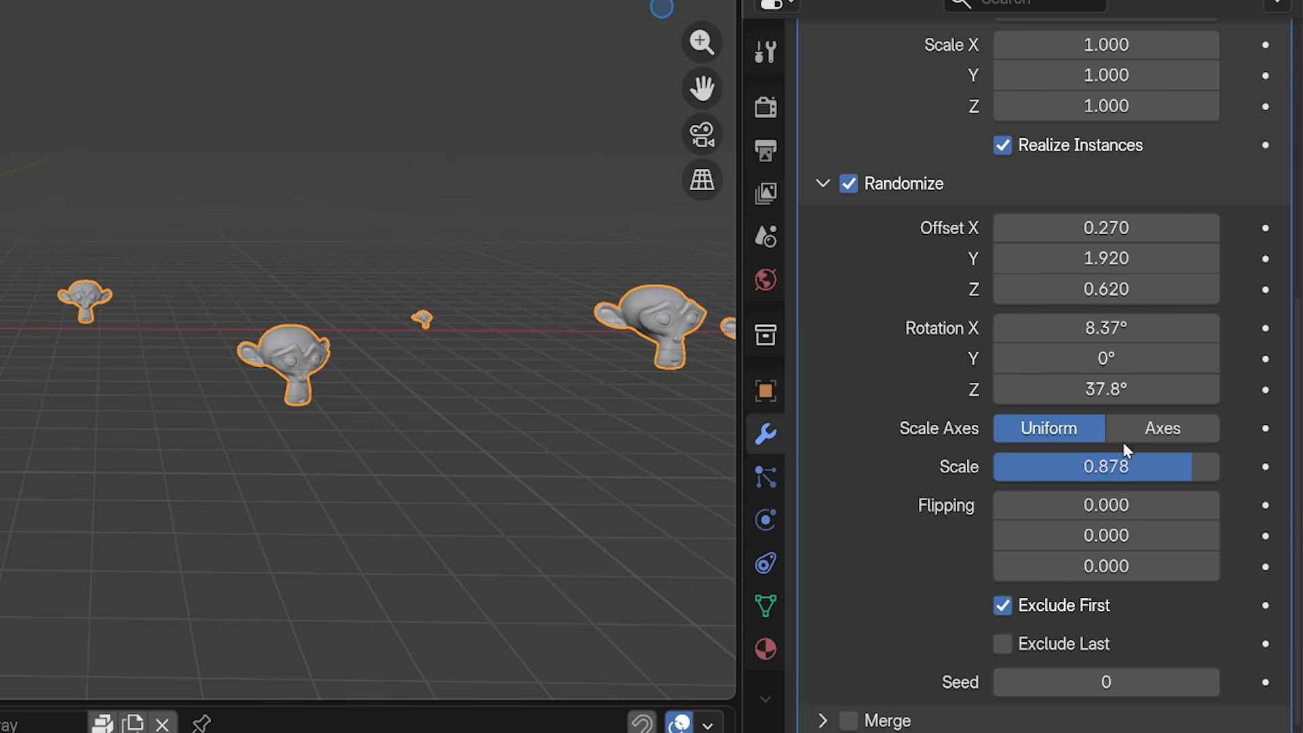
{"action": "left_click", "coordinate": [978, 359]}
{"action": "mouse_move", "coordinate": [1058, 460]}
{"action": "left_mouse_down"}
{"action": "mouse_move", "coordinate": [1283, 460]}
{"action": "mouse_move", "coordinate": [1059, 460]}
{"action": "left_mouse_up"}
{"action": "mouse_move", "coordinate": [1067, 489]}
{"action": "left_mouse_down"}
{"action": "mouse_move", "coordinate": [1134, 489]}
{"action": "mouse_move", "coordinate": [1067, 489]}
{"action": "left_mouse_up"}
{"action": "mouse_move", "coordinate": [1052, 537]}
{"action": "left_mouse_down"}
{"action": "mouse_move", "coordinate": [1120, 537]}
{"action": "mouse_move", "coordinate": [1050, 532]}
{"action": "left_mouse_up"}
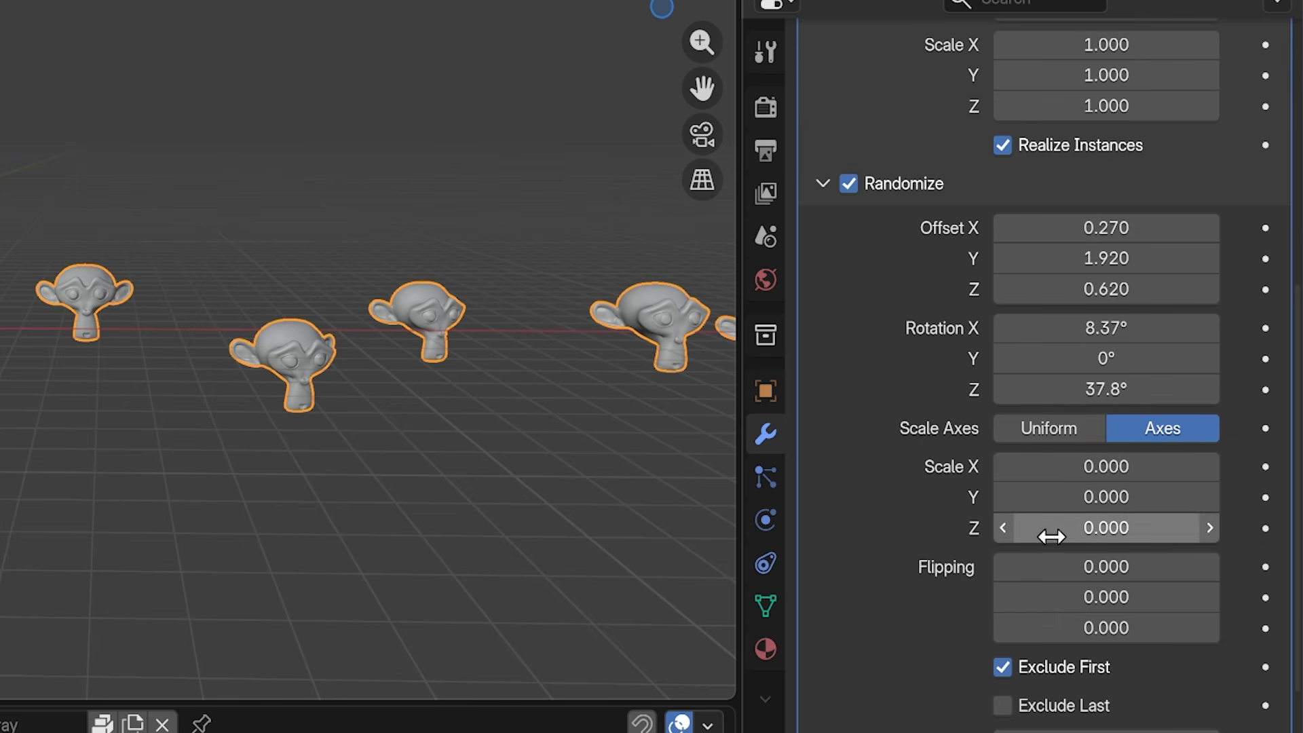
{"action": "left_click", "coordinate": [1066, 431]}
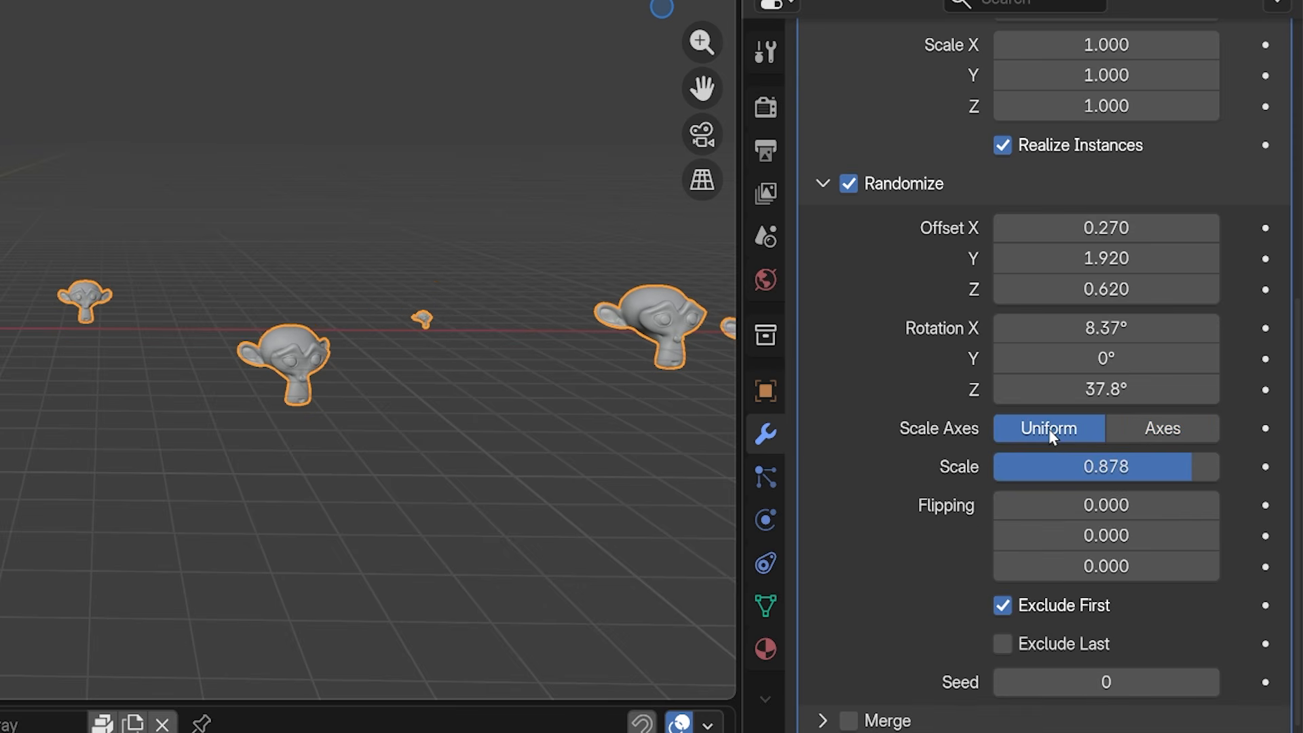
{"action": "left_click_drag", "start_coordinate": [1048, 466], "coordinate": [994, 466]}
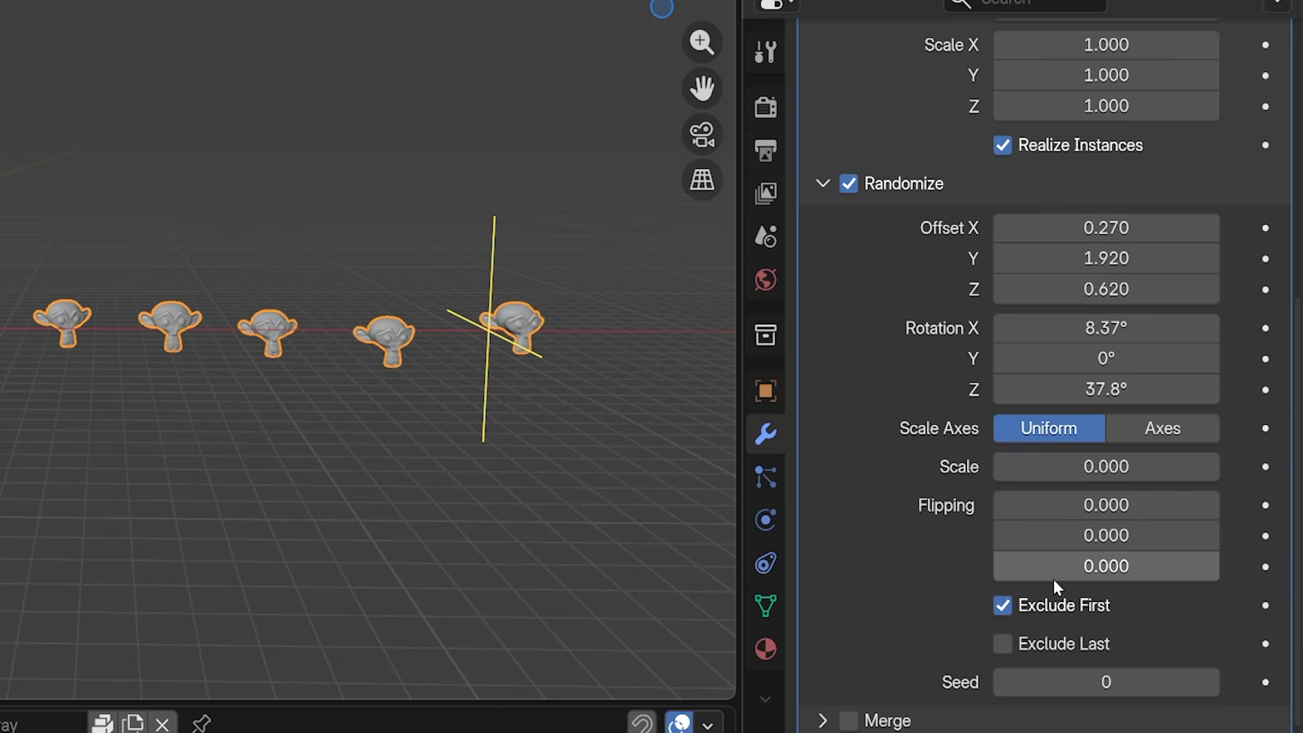
Set the third Flipping value of the array's randomization to 0.5.
{"action": "left_click_drag", "start_coordinate": [1054, 581], "coordinate": [1097, 568]}
{"action": "left_click", "coordinate": [1097, 569]}
{"action": "key", "text": "BackSpace"}
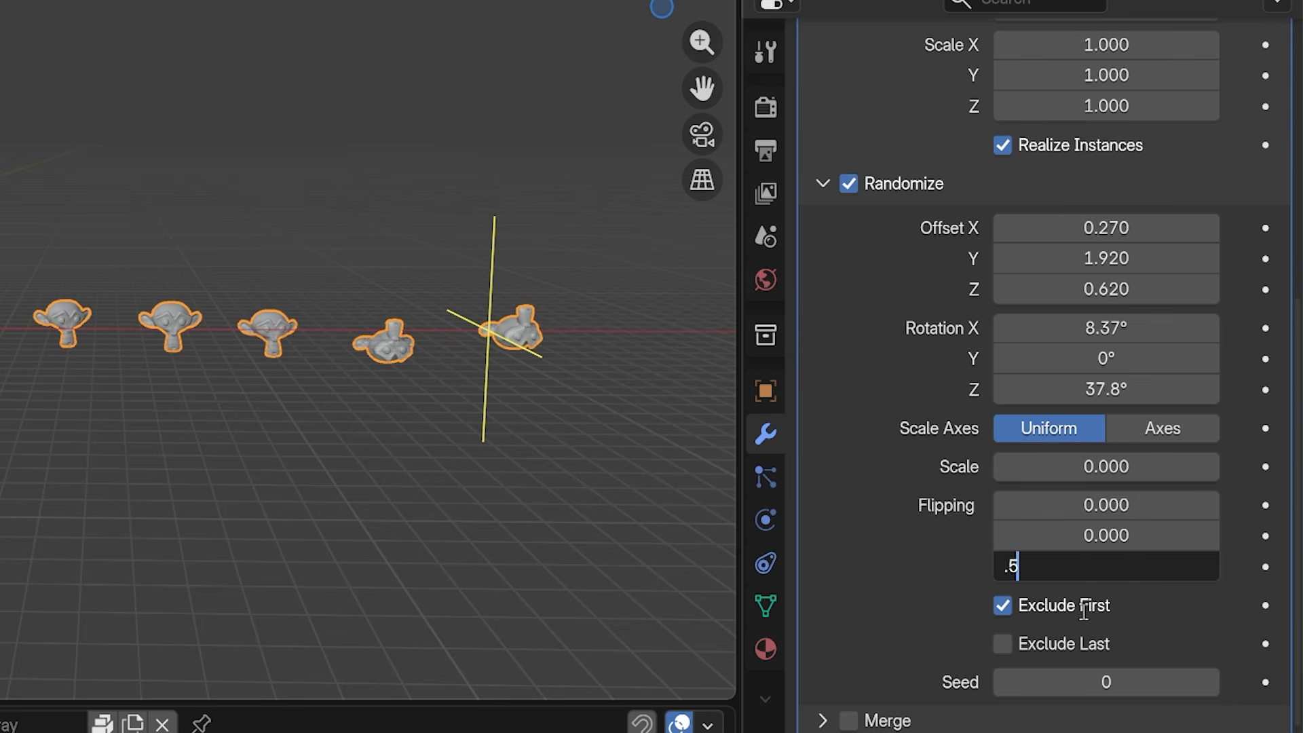
{"action": "type", "text": ".5"}
{"action": "key", "text": "Return"}
{"action": "middle_click_drag", "start_coordinate": [225, 456], "coordinate": [171, 362], "text": "shift"}
{"action": "scroll", "coordinate": [171, 361], "scroll_direction": "up", "scroll_amount": 3}
{"action": "middle_click_drag", "start_coordinate": [355, 346], "coordinate": [138, 453], "text": "shift"}
{"action": "scroll", "coordinate": [95, 450], "scroll_direction": "down", "scroll_amount": 3}
{"action": "scroll", "coordinate": [100, 439], "scroll_direction": "up", "scroll_amount": 1}
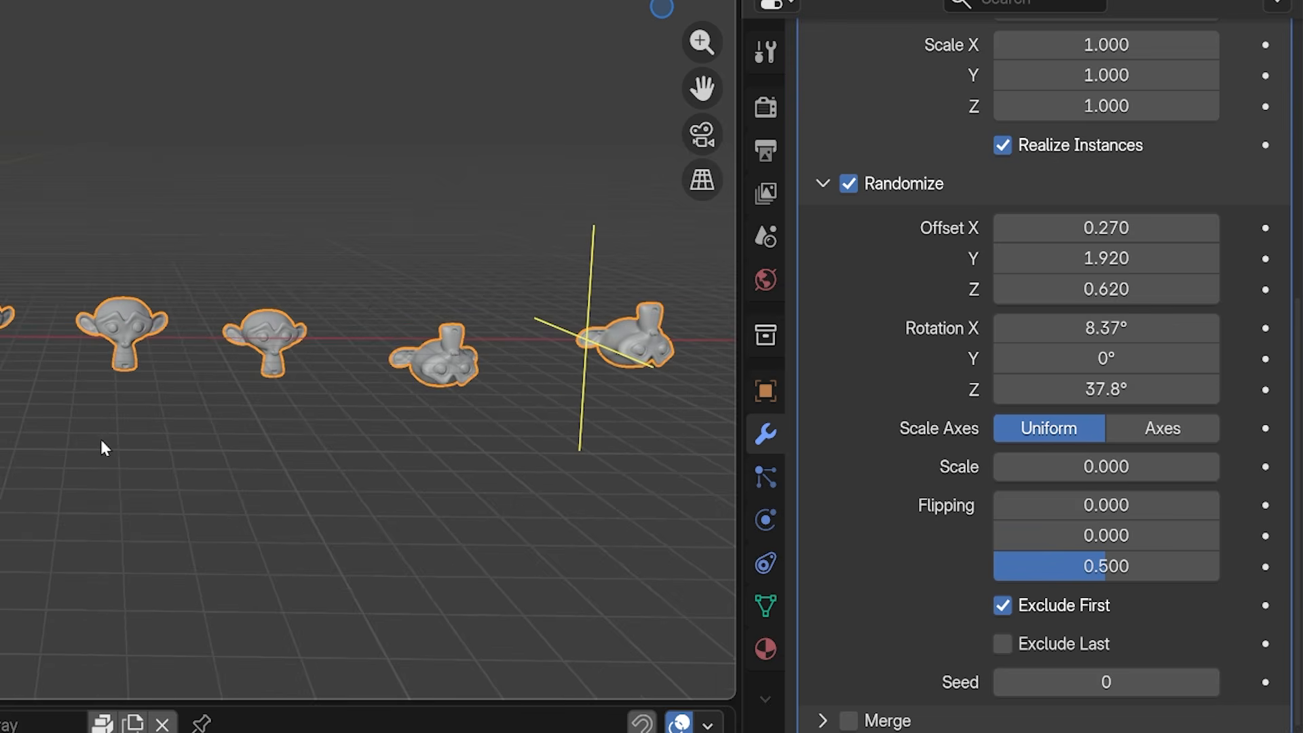
Try the Exclude First and Exclude Last options of the randomization, leaving both enabled.
{"action": "left_click", "coordinate": [1002, 603]}
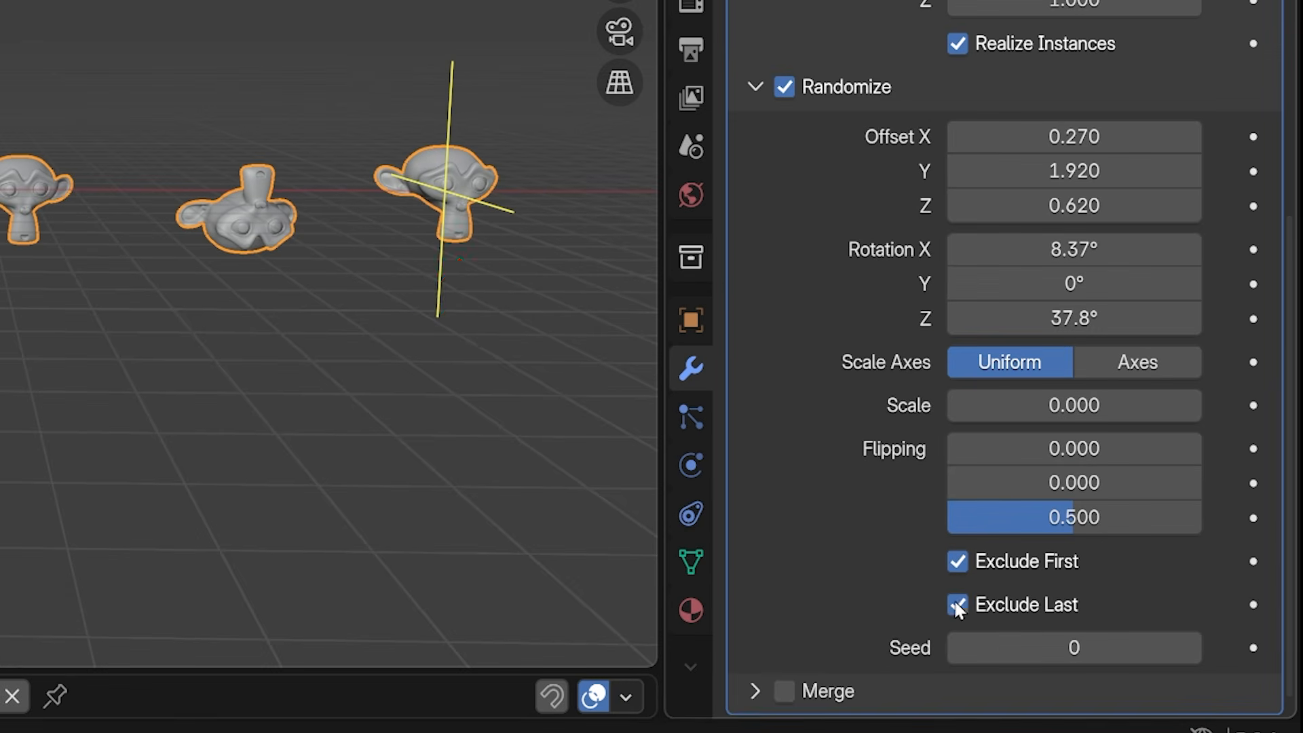
{"action": "left_click", "coordinate": [958, 604]}
{"action": "left_click", "coordinate": [958, 604]}
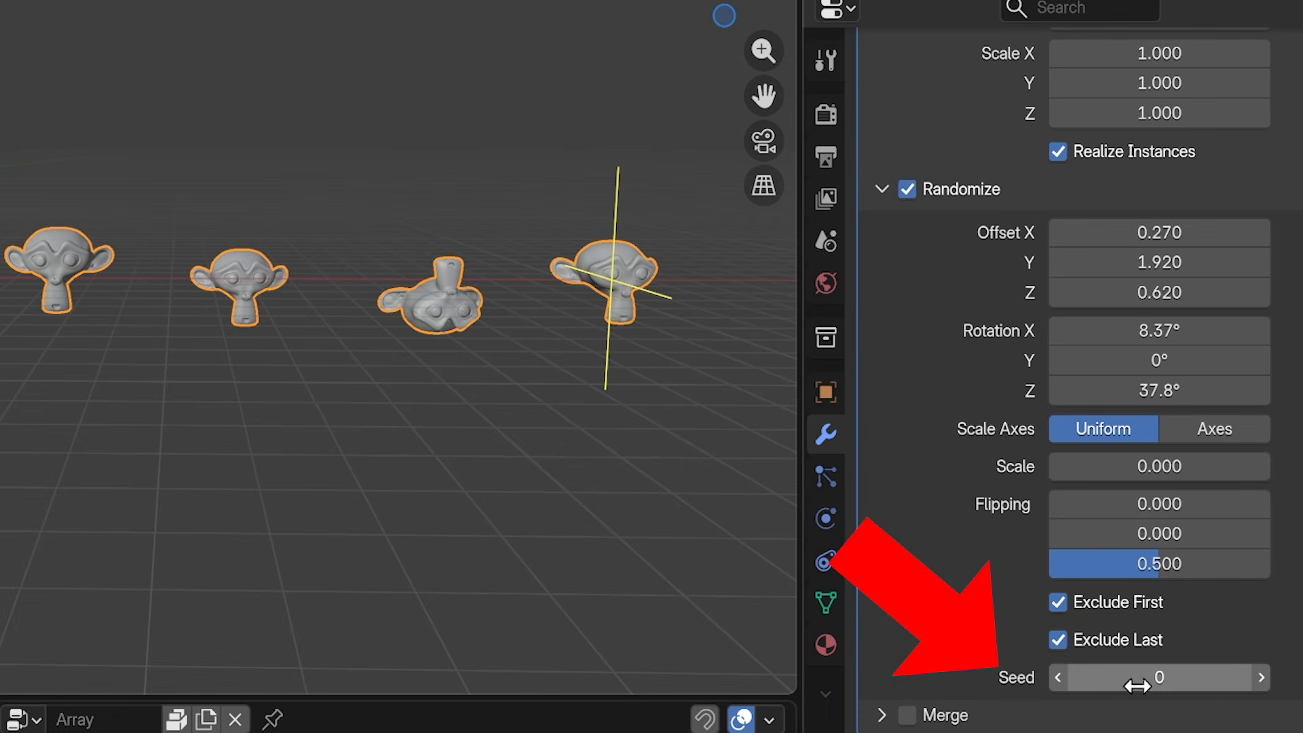
Step the randomization Seed up to 10 to cycle through different random arrangements.
{"action": "left_click", "coordinate": [1268, 682]}
{"action": "left_click", "coordinate": [1268, 682]}
{"action": "left_click", "coordinate": [1268, 682]}
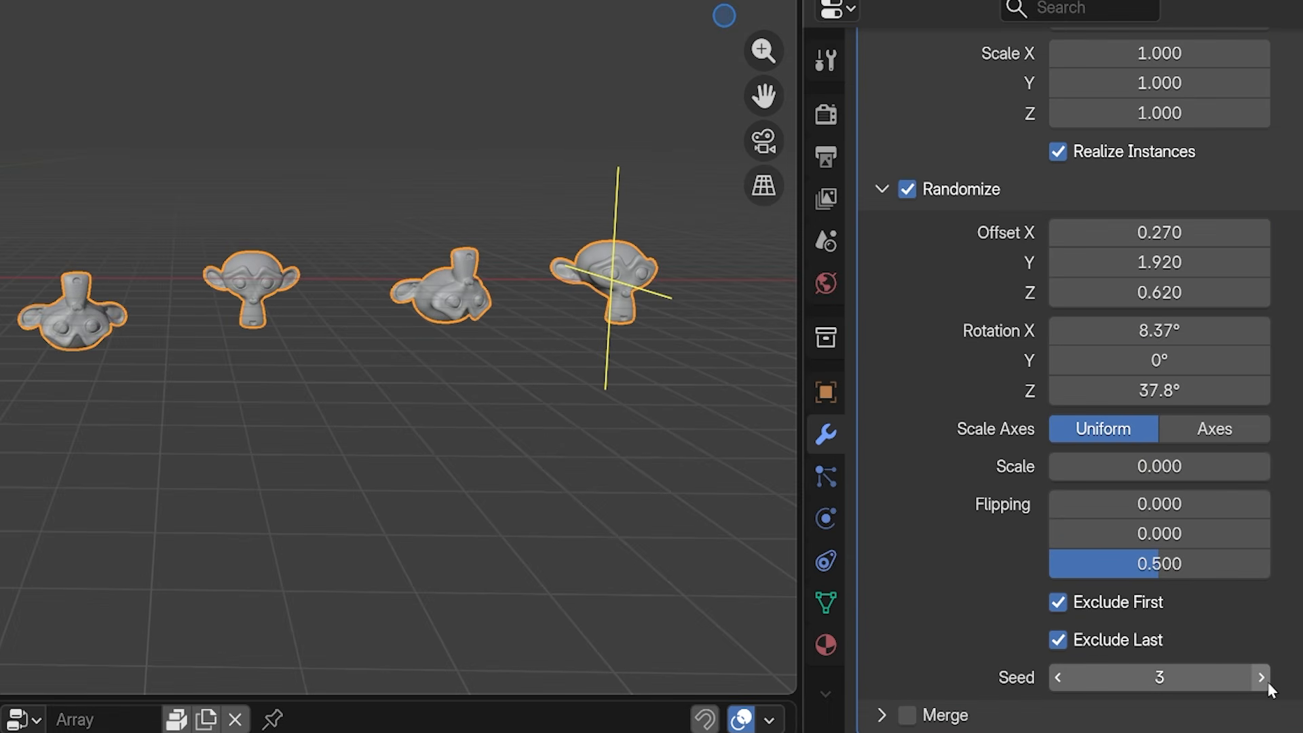
{"action": "left_click", "coordinate": [1268, 681]}
{"action": "left_click", "coordinate": [1268, 682]}
{"action": "left_click", "coordinate": [1268, 682]}
{"action": "left_click", "coordinate": [1268, 682]}
{"action": "left_click", "coordinate": [1268, 681]}
{"action": "left_click", "coordinate": [1261, 677]}
{"action": "left_click", "coordinate": [1261, 678]}
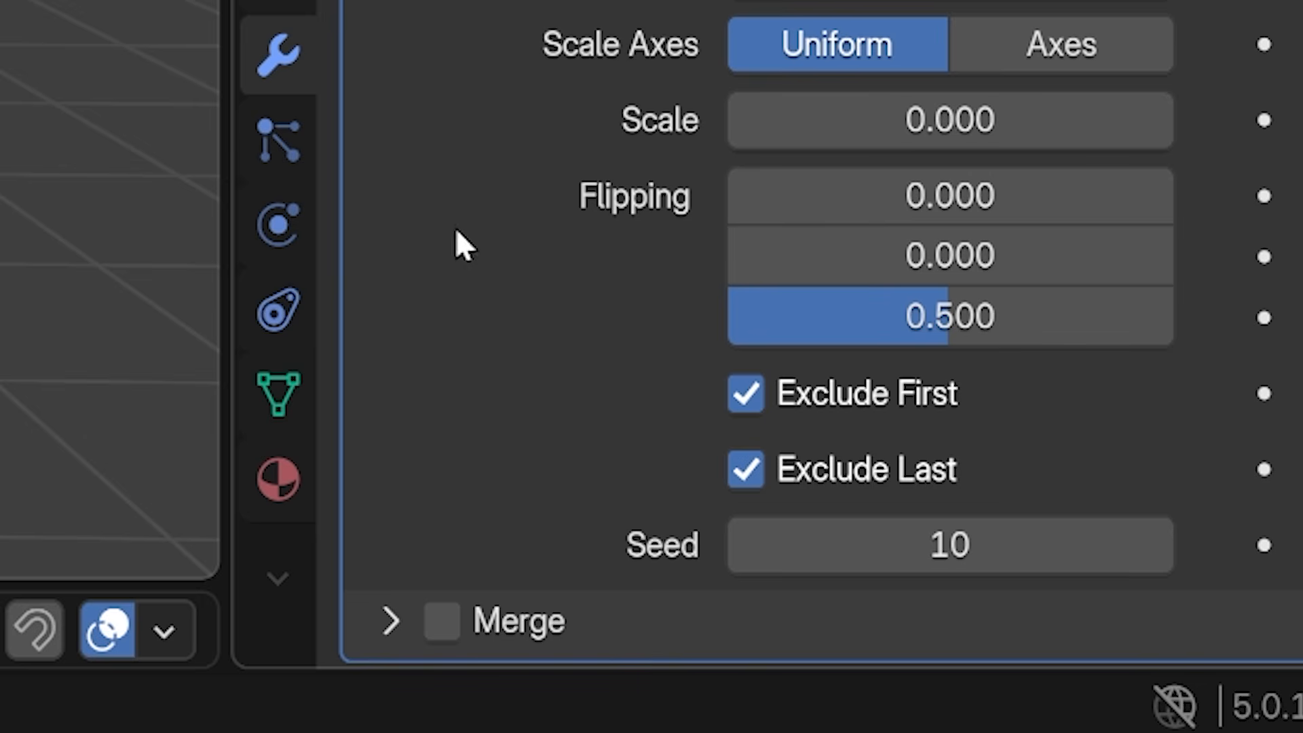
Enable Merge for the array, expand its settings and set the merge distance to 0 m.
{"action": "left_click", "coordinate": [442, 622]}
{"action": "left_click", "coordinate": [410, 622]}
{"action": "scroll", "coordinate": [463, 432], "scroll_direction": "down", "scroll_amount": 3}
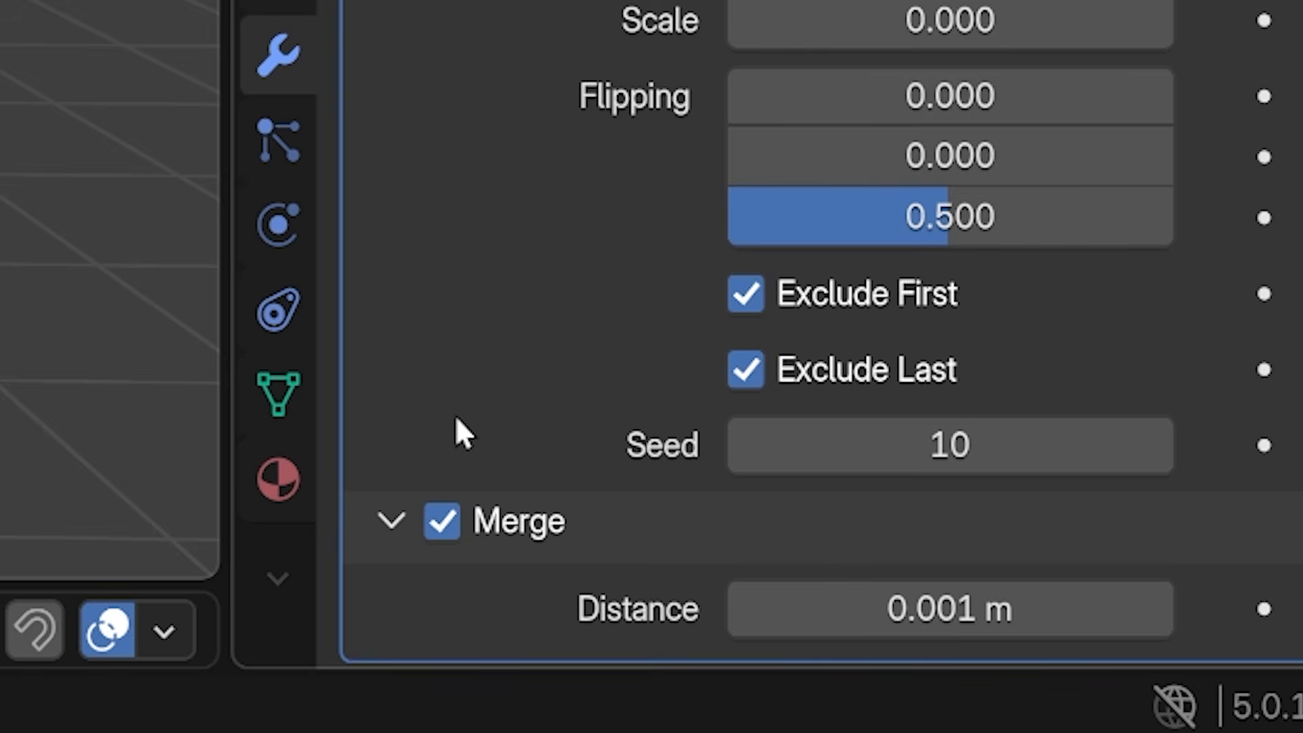
{"action": "left_click_drag", "start_coordinate": [1018, 628], "coordinate": [1185, 609]}
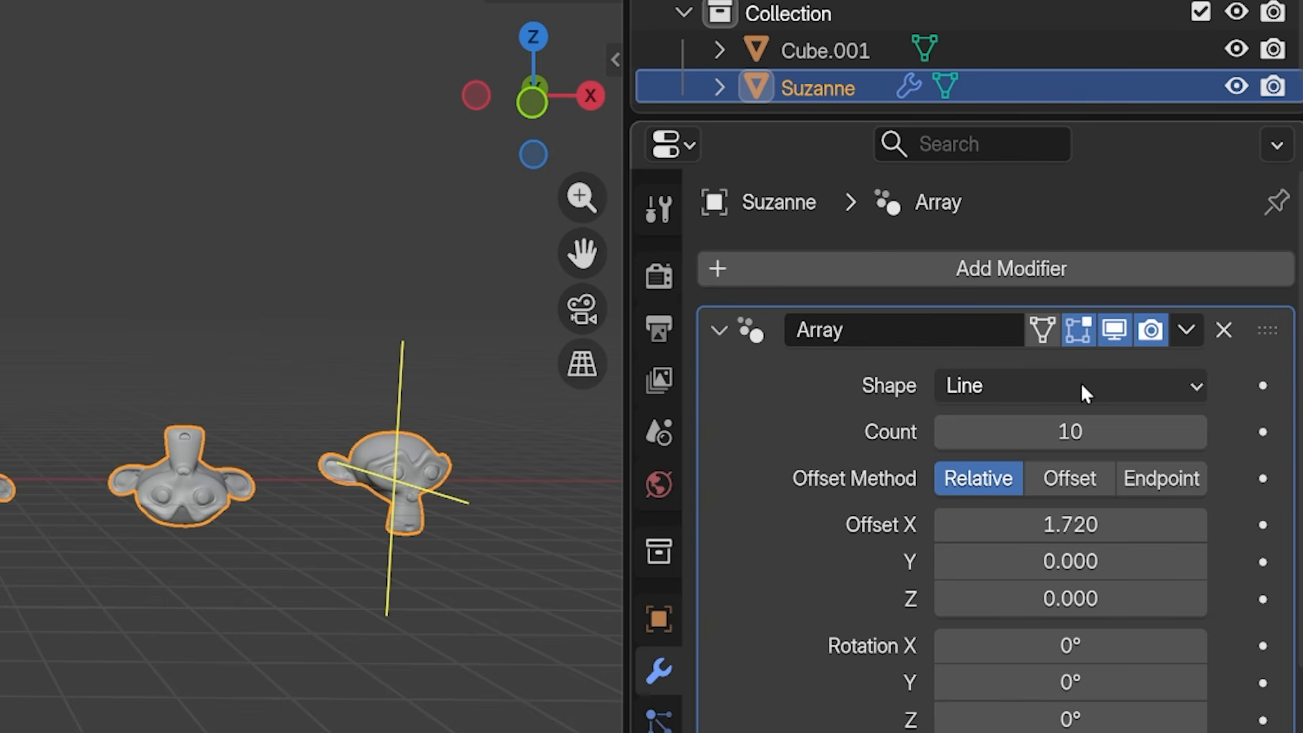
Switch the array's shape to Circle with Randomize off and set its radius to 7.01 m.
{"action": "left_click", "coordinate": [1080, 389]}
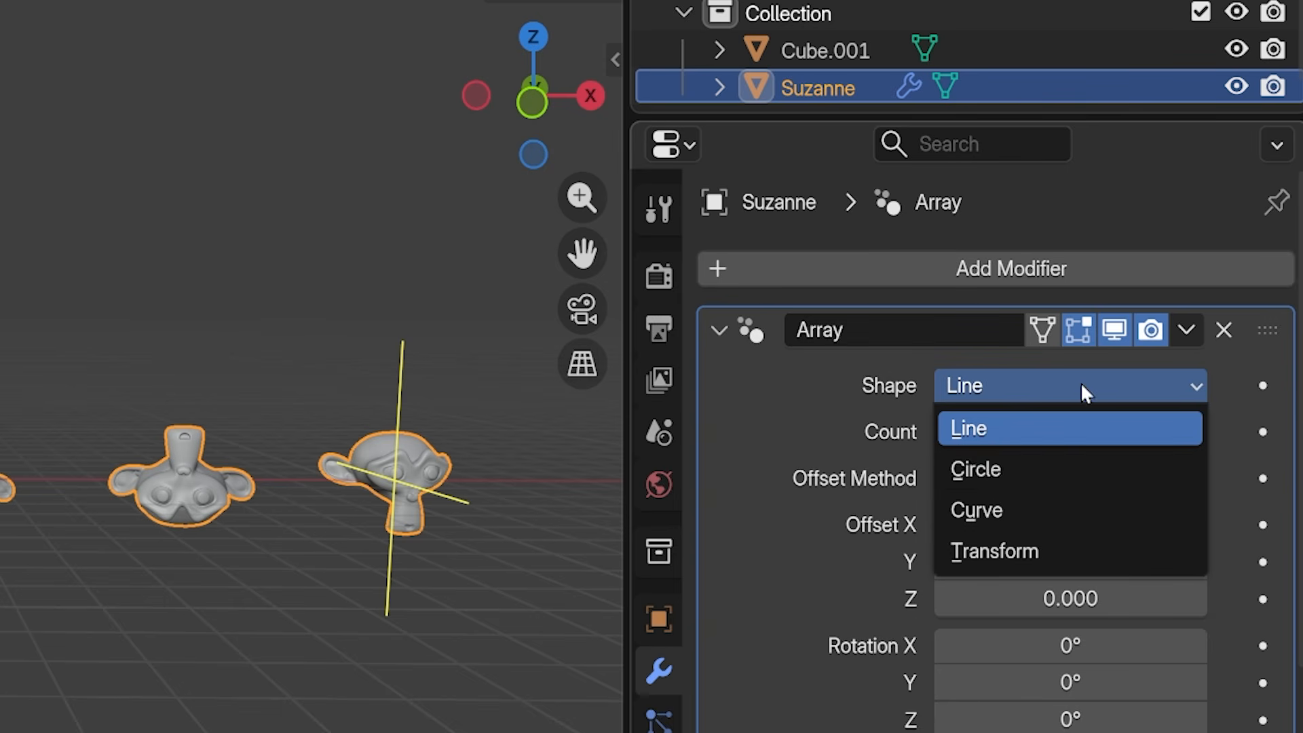
{"action": "left_click", "coordinate": [1036, 468]}
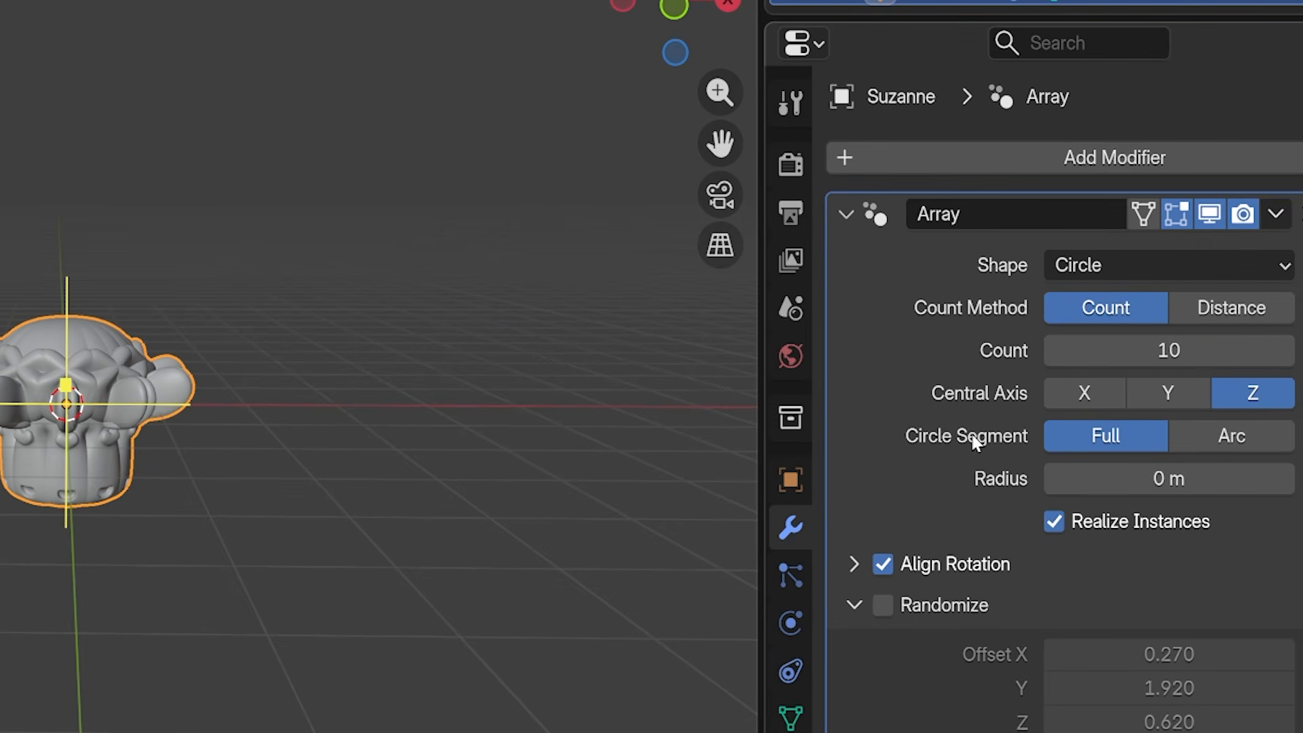
{"action": "left_click_drag", "start_coordinate": [1108, 490], "coordinate": [1231, 490]}
{"action": "middle_click_drag", "start_coordinate": [198, 378], "coordinate": [248, 465]}
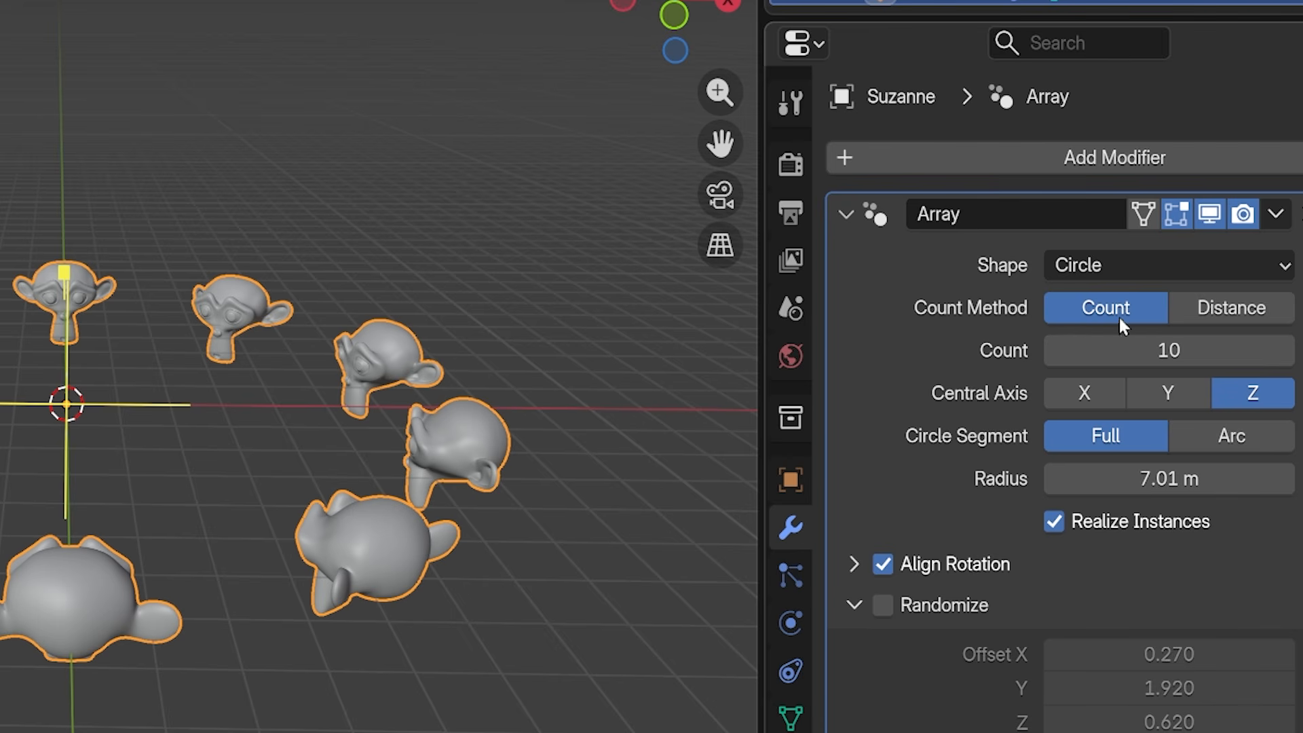
Raise the circular array's count to 13.
{"action": "left_click", "coordinate": [1285, 350]}
{"action": "left_click", "coordinate": [1284, 350]}
{"action": "left_click", "coordinate": [1285, 350]}
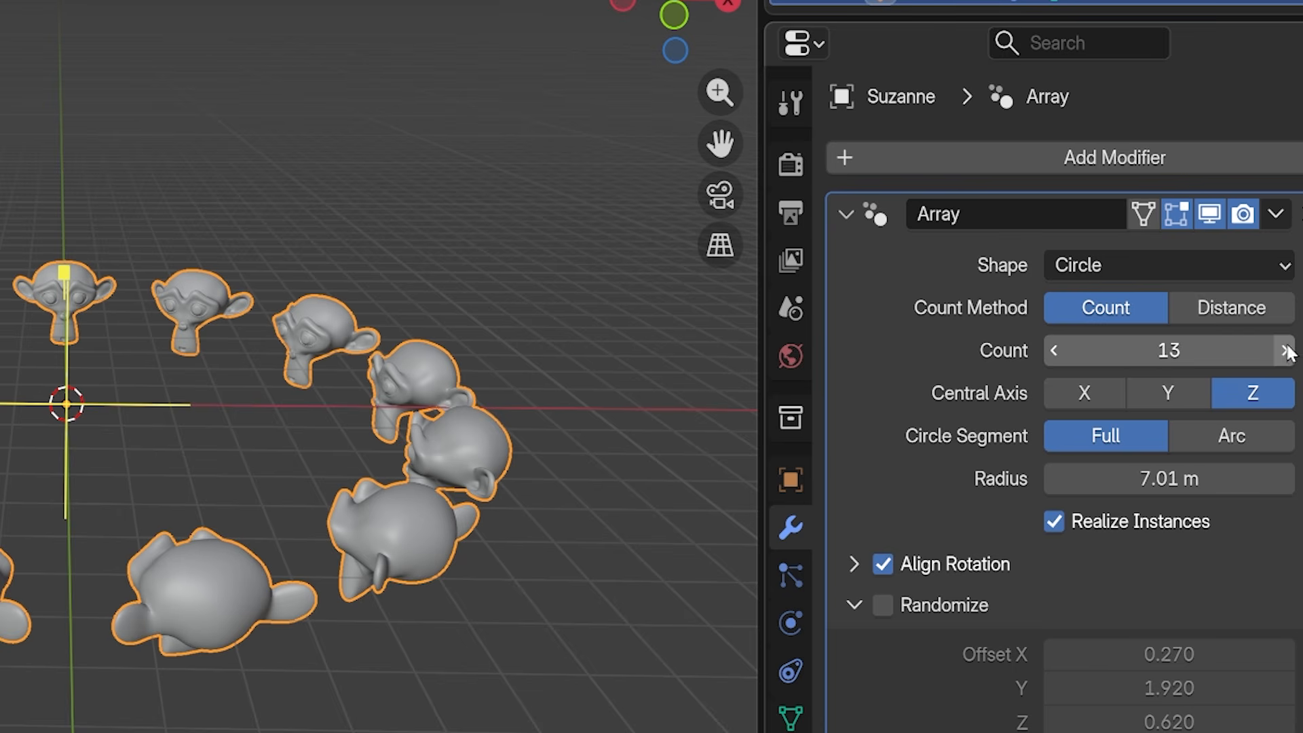
Change the count method to Distance, try angular distances of 90° and 45°, and settle on 27.2°.
{"action": "left_click", "coordinate": [1254, 314]}
{"action": "left_click", "coordinate": [1172, 359]}
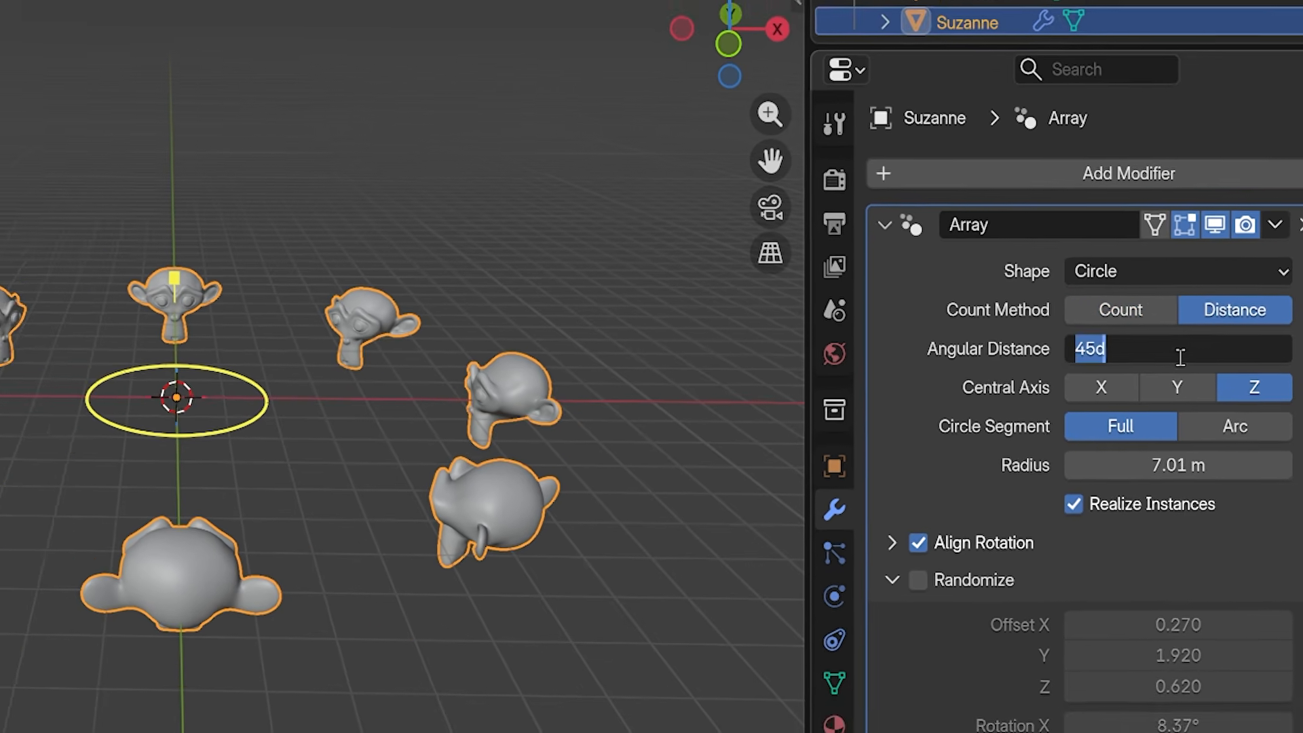
{"action": "type", "text": "90"}
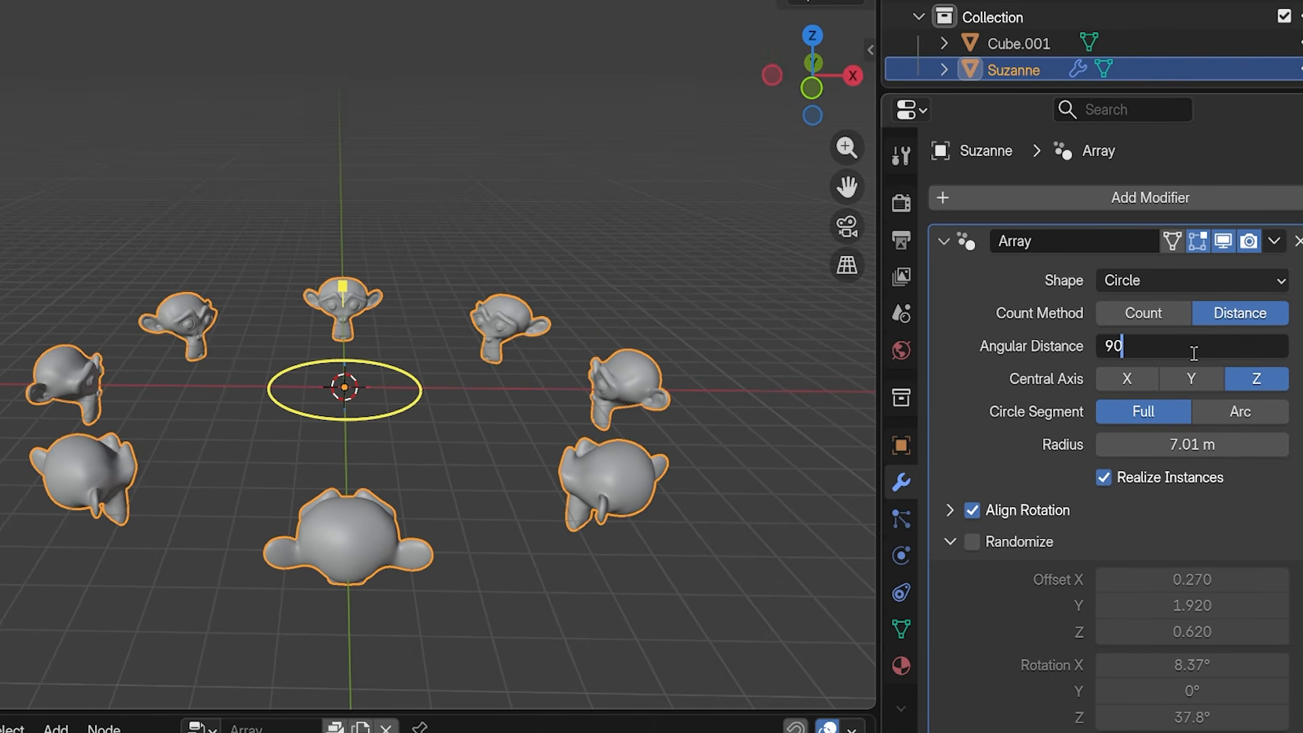
{"action": "key", "text": "Return"}
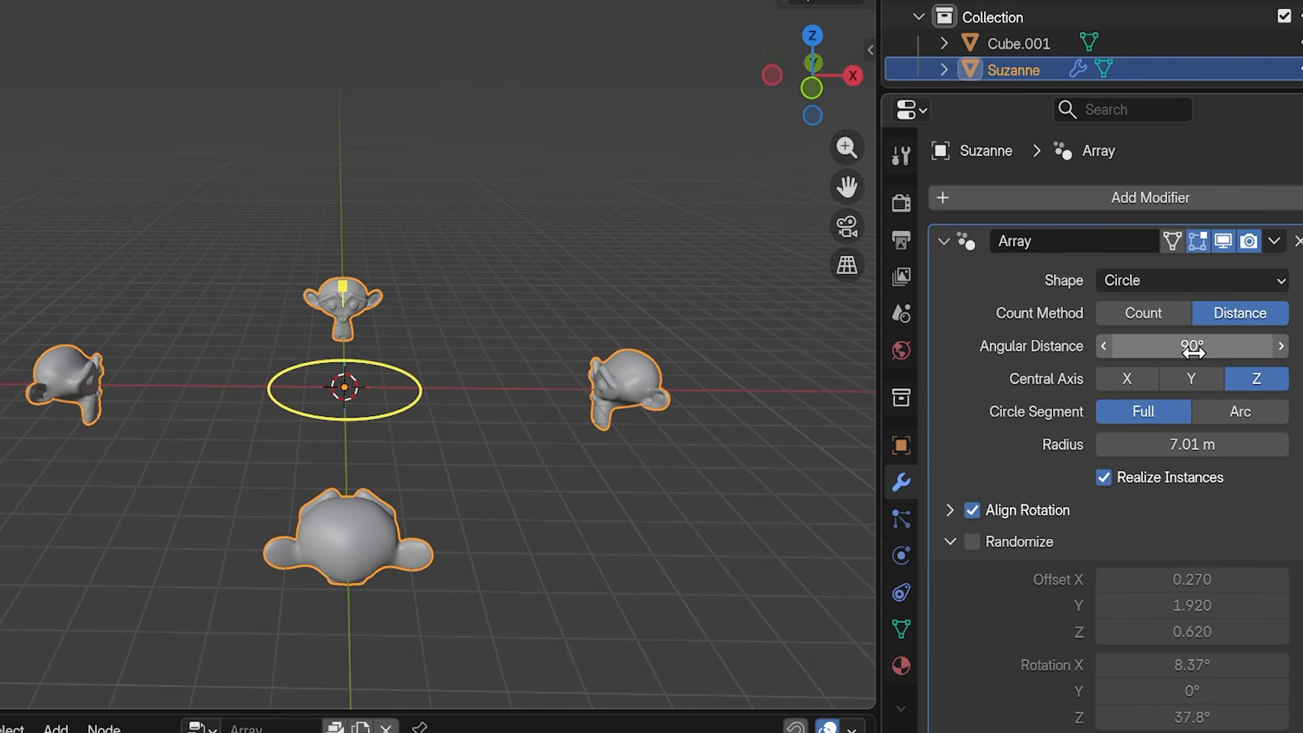
{"action": "left_click", "coordinate": [1239, 350]}
{"action": "type", "text": "45"}
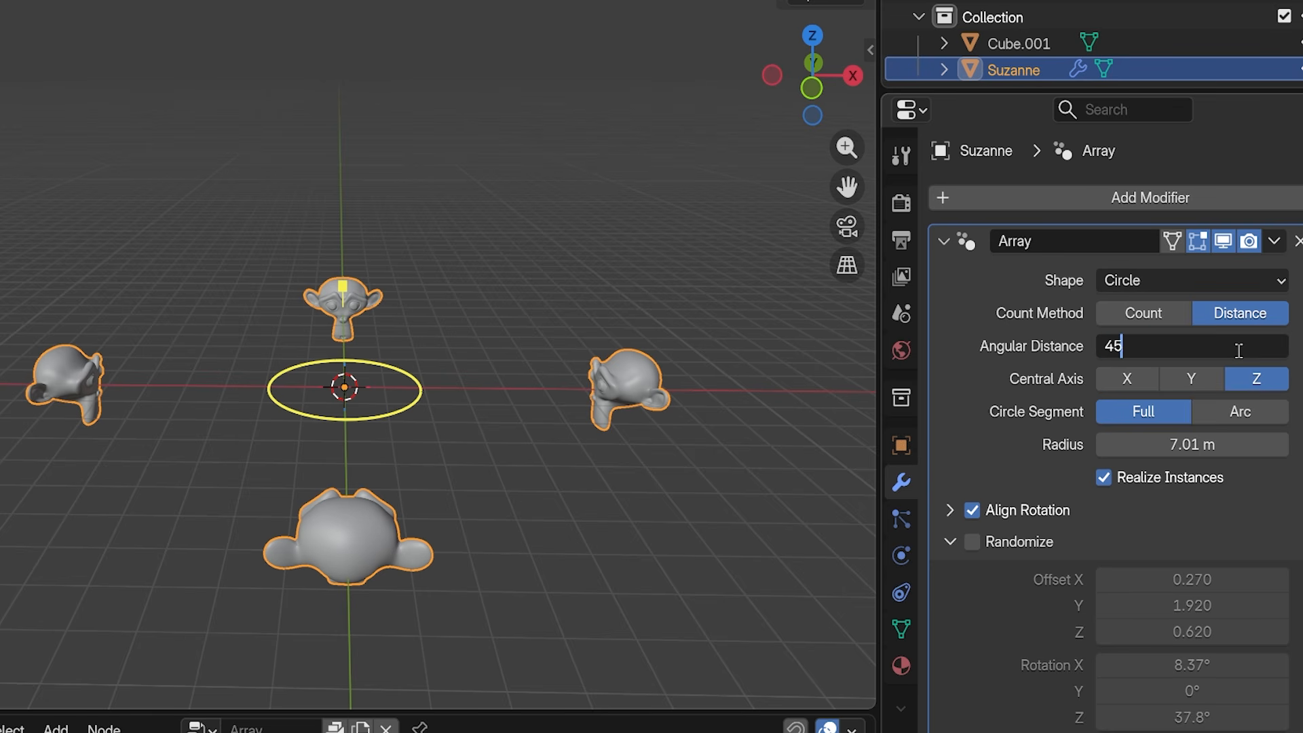
{"action": "key", "text": "Return"}
{"action": "left_click_drag", "start_coordinate": [1235, 347], "coordinate": [1144, 348]}
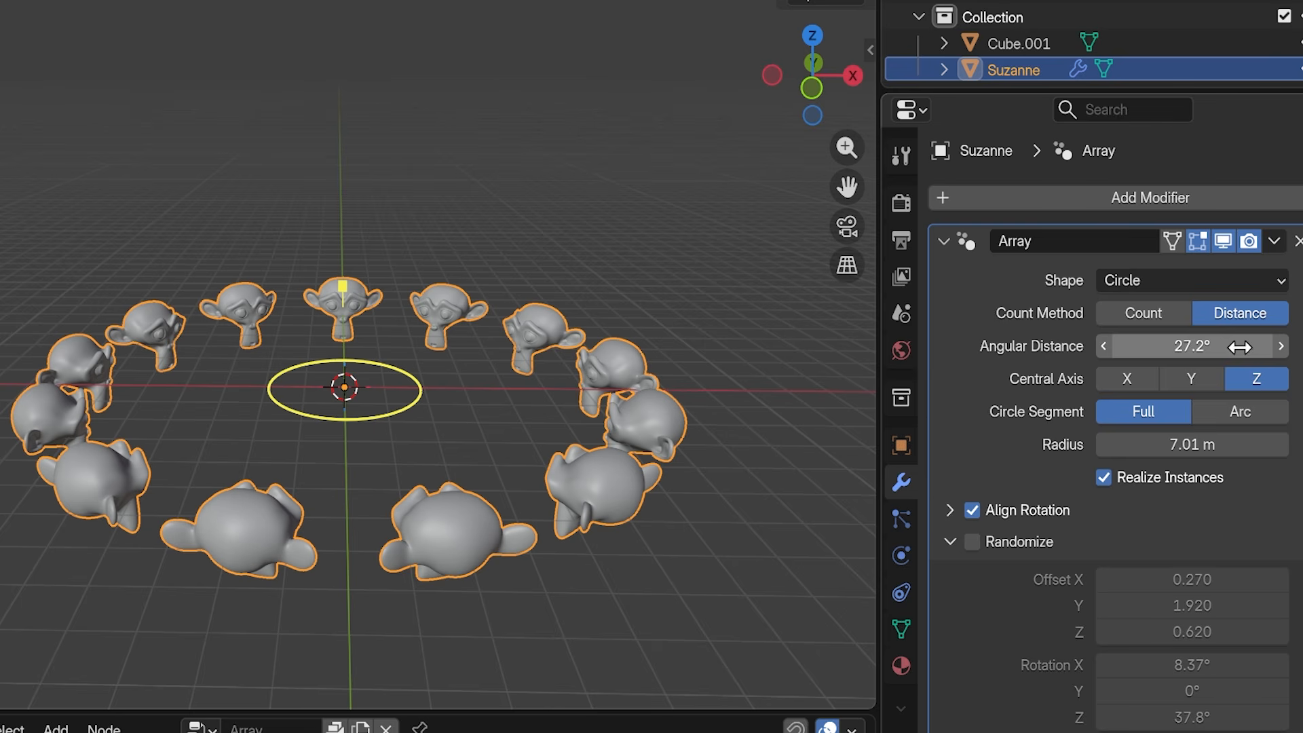
Try X and Y as the circle's central axis and return to Z.
{"action": "left_click", "coordinate": [1137, 391]}
{"action": "left_click", "coordinate": [1190, 386]}
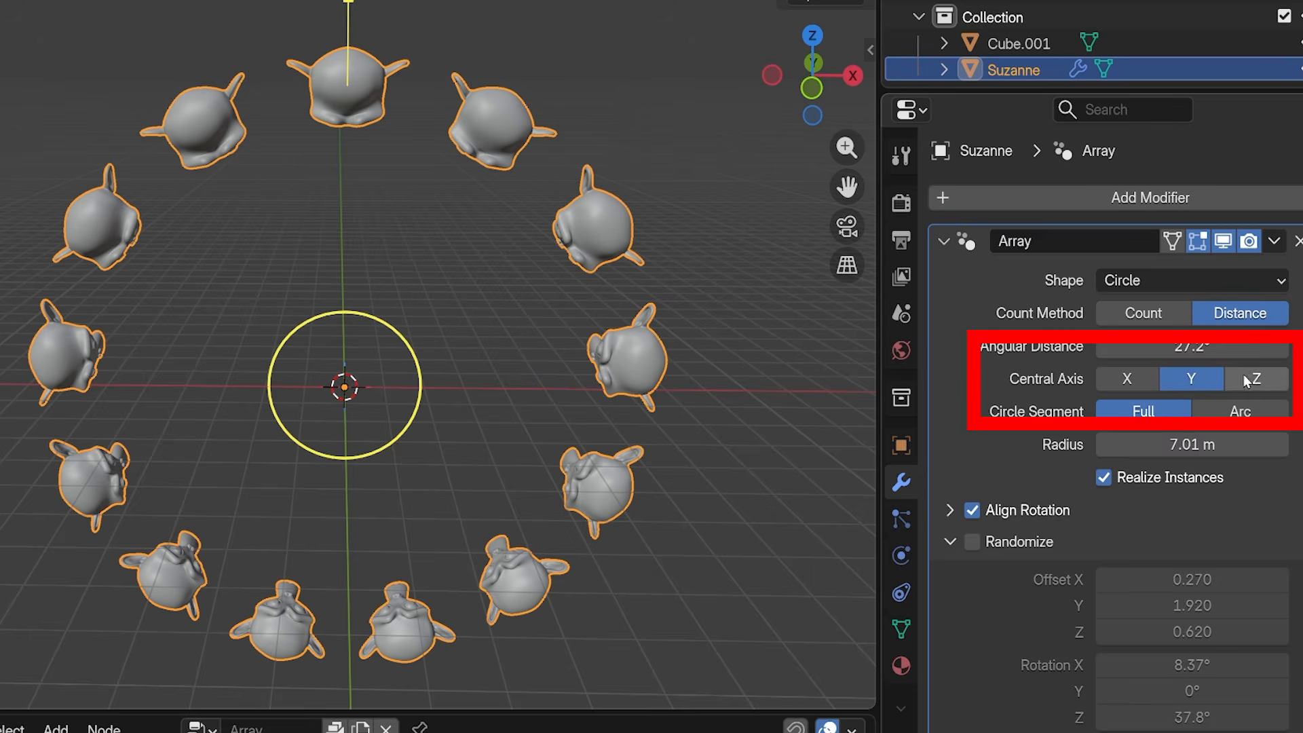
{"action": "left_click", "coordinate": [1257, 378]}
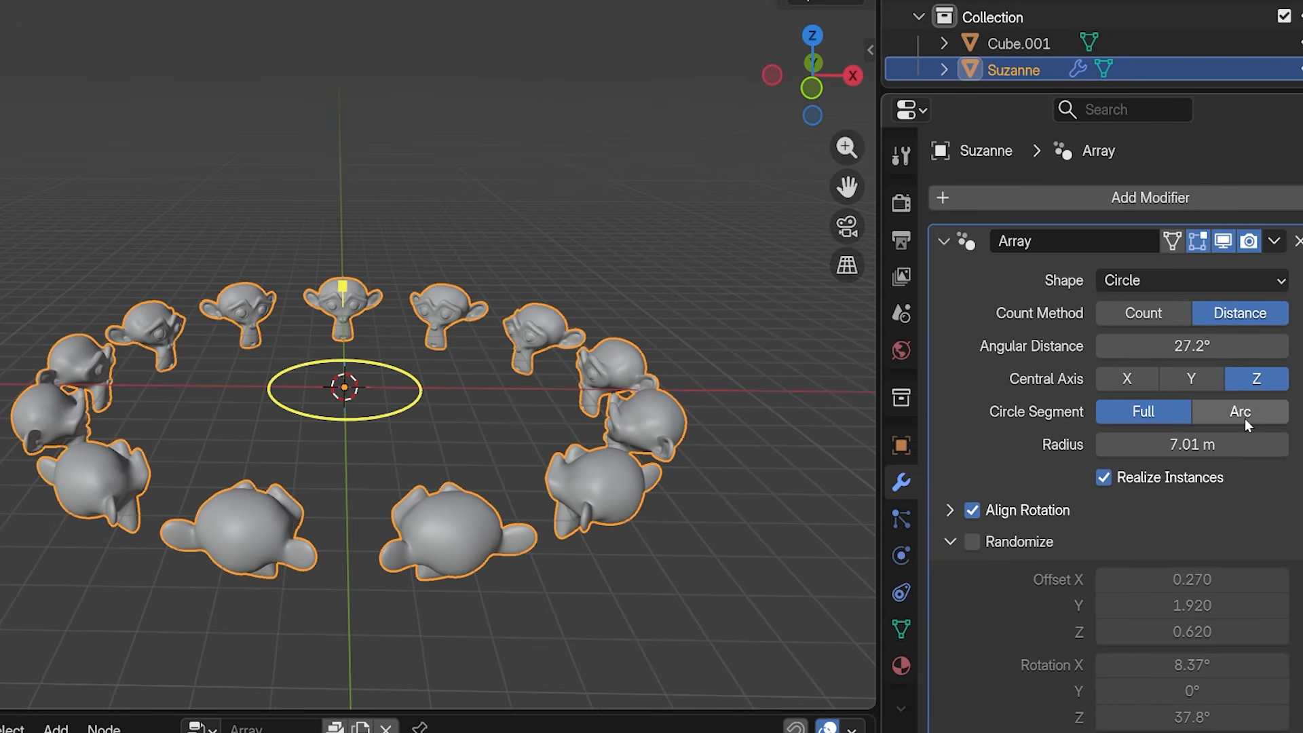
Change the circle segment to Arc with a sweep angle of 241° and a radius of 6.61 m.
{"action": "left_click", "coordinate": [1194, 433]}
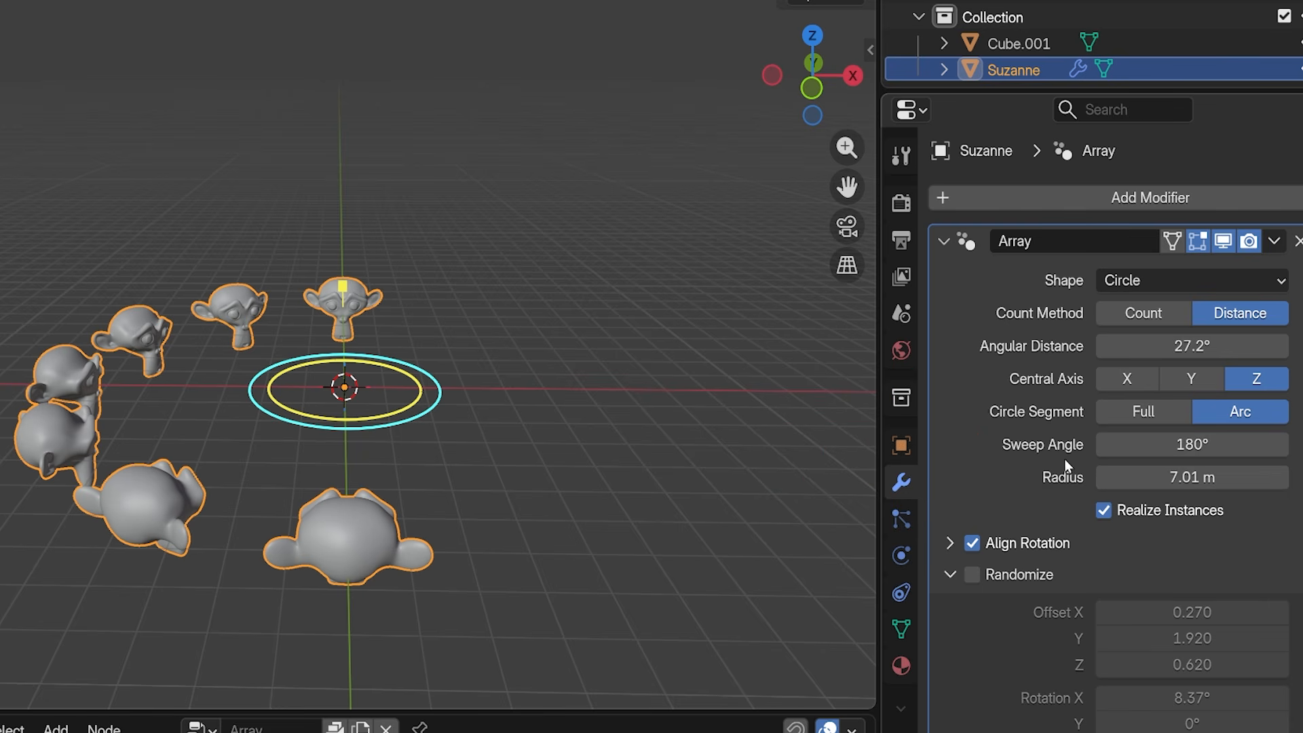
{"action": "left_click_drag", "start_coordinate": [1154, 445], "coordinate": [420, 421]}
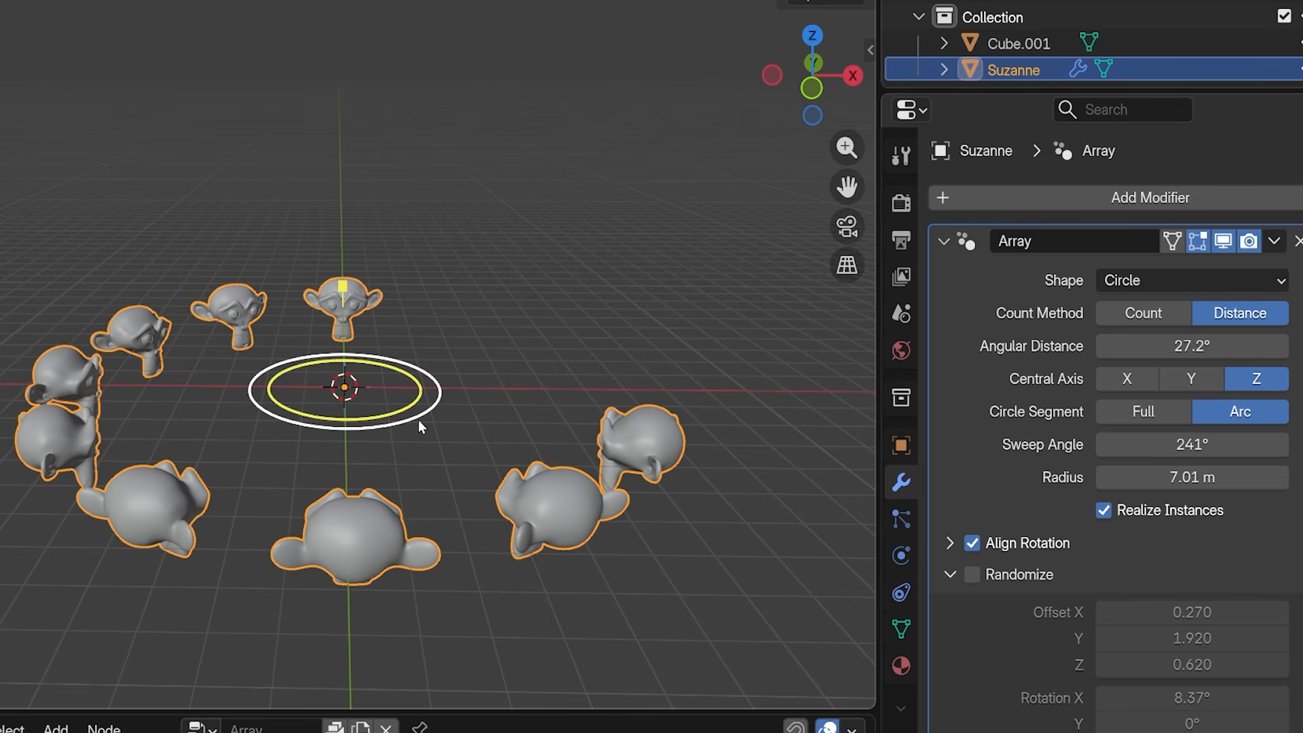
{"action": "mouse_move", "coordinate": [1173, 477]}
{"action": "left_mouse_down"}
{"action": "mouse_move", "coordinate": [1259, 478]}
{"action": "mouse_move", "coordinate": [1164, 477]}
{"action": "left_mouse_up"}
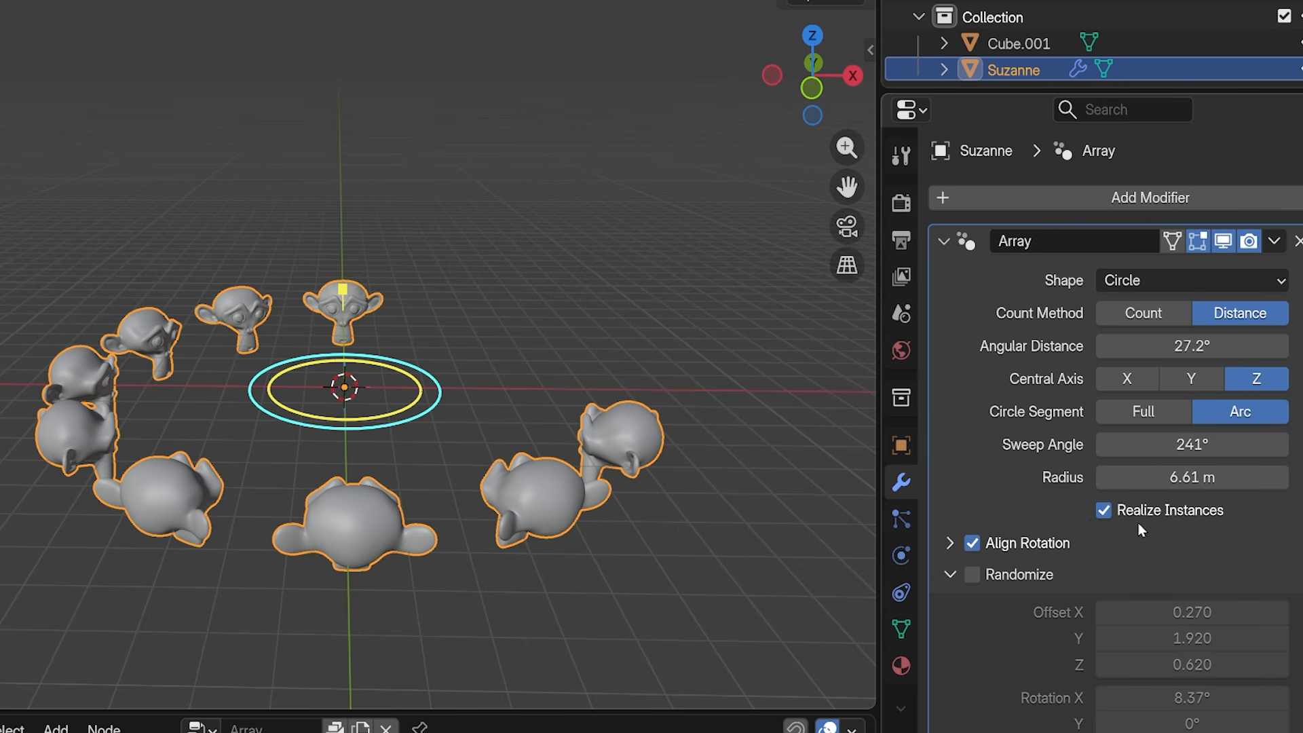
Turn Align Rotation off and back on, and show its Forward Axis and Up Axis settings.
{"action": "scroll", "coordinate": [1138, 522], "scroll_direction": "down", "scroll_amount": 3}
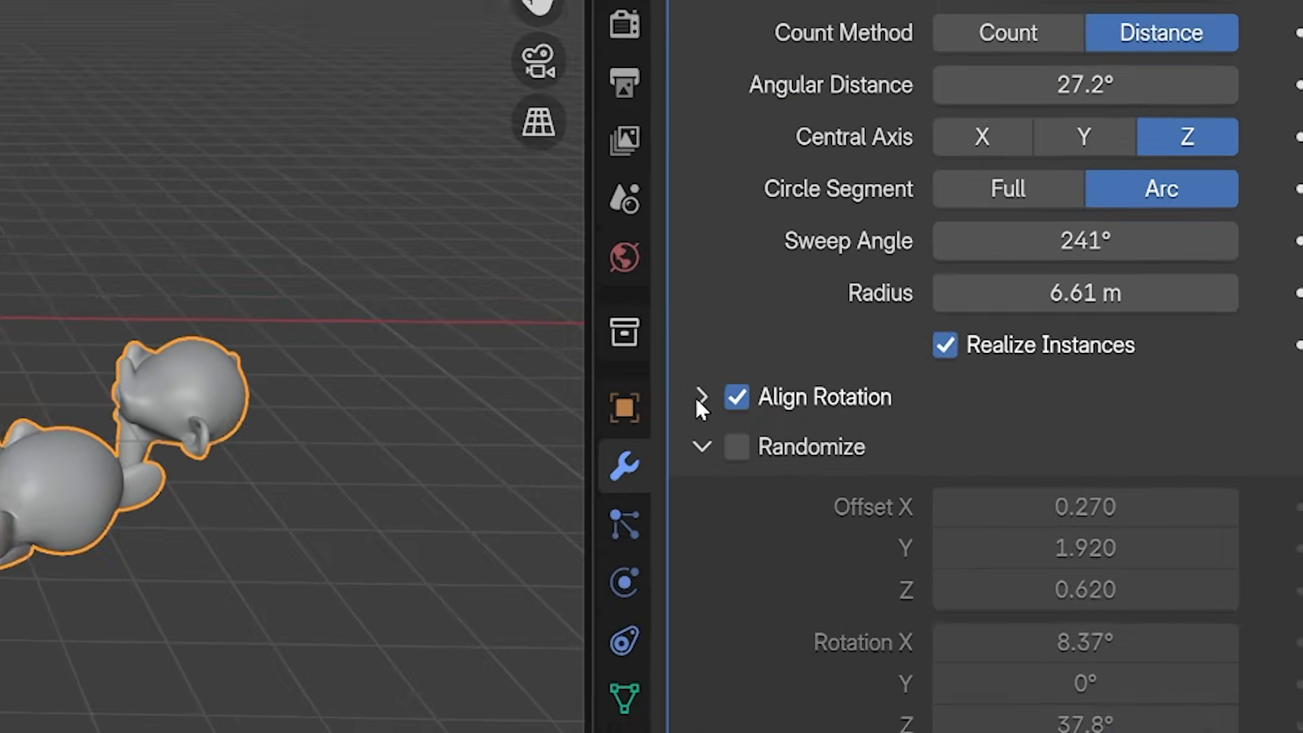
{"action": "left_click", "coordinate": [949, 439]}
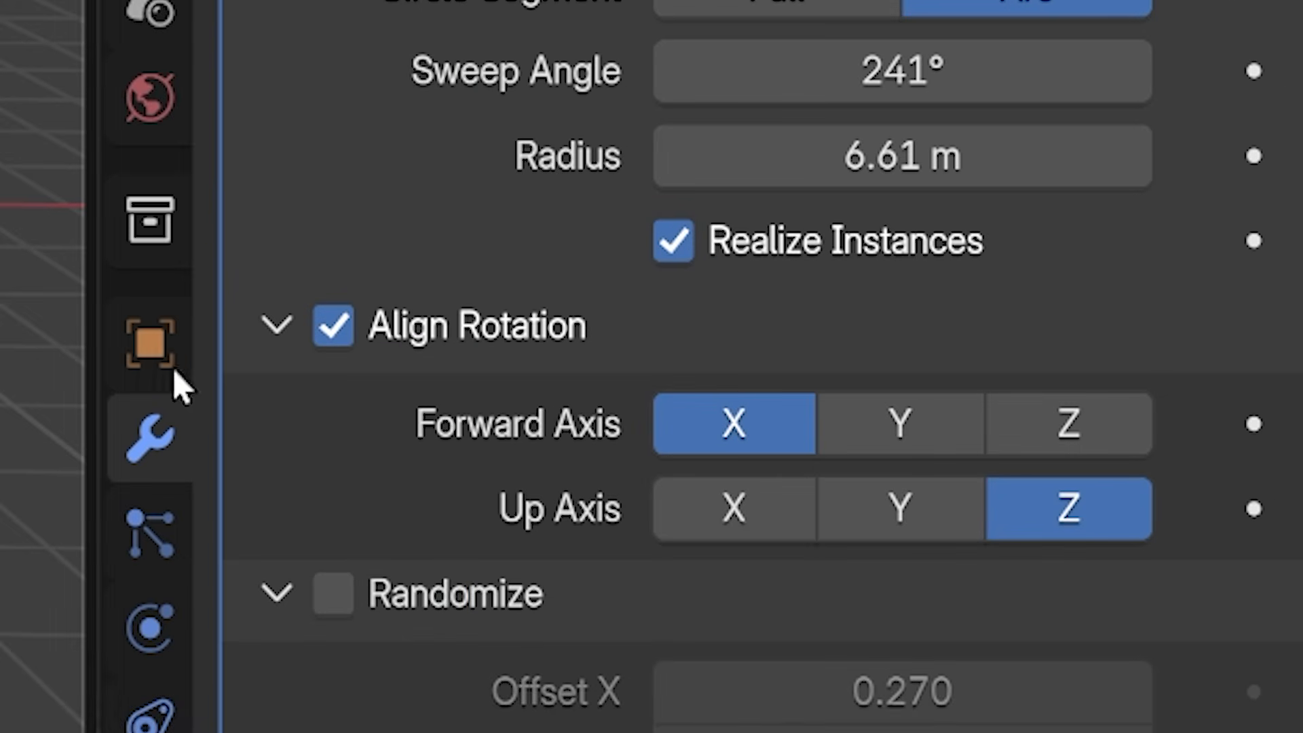
{"action": "left_click", "coordinate": [278, 327]}
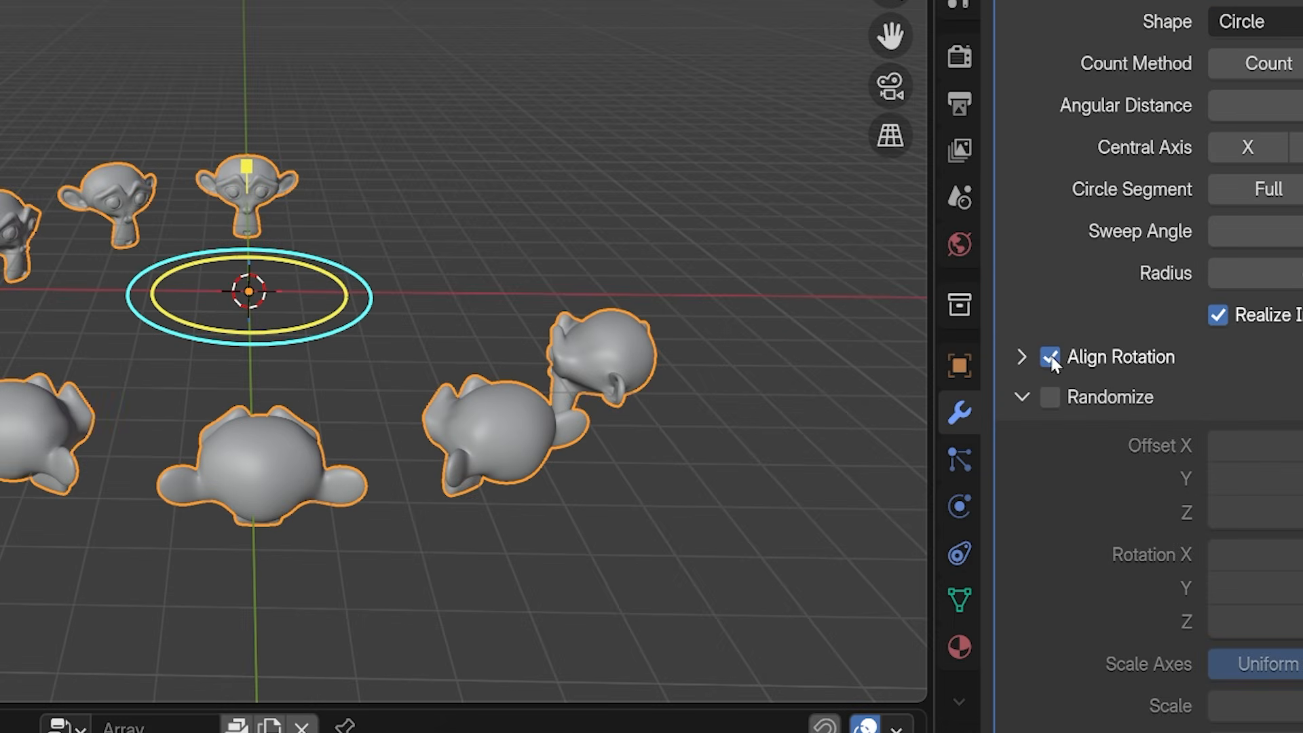
{"action": "left_click", "coordinate": [334, 327]}
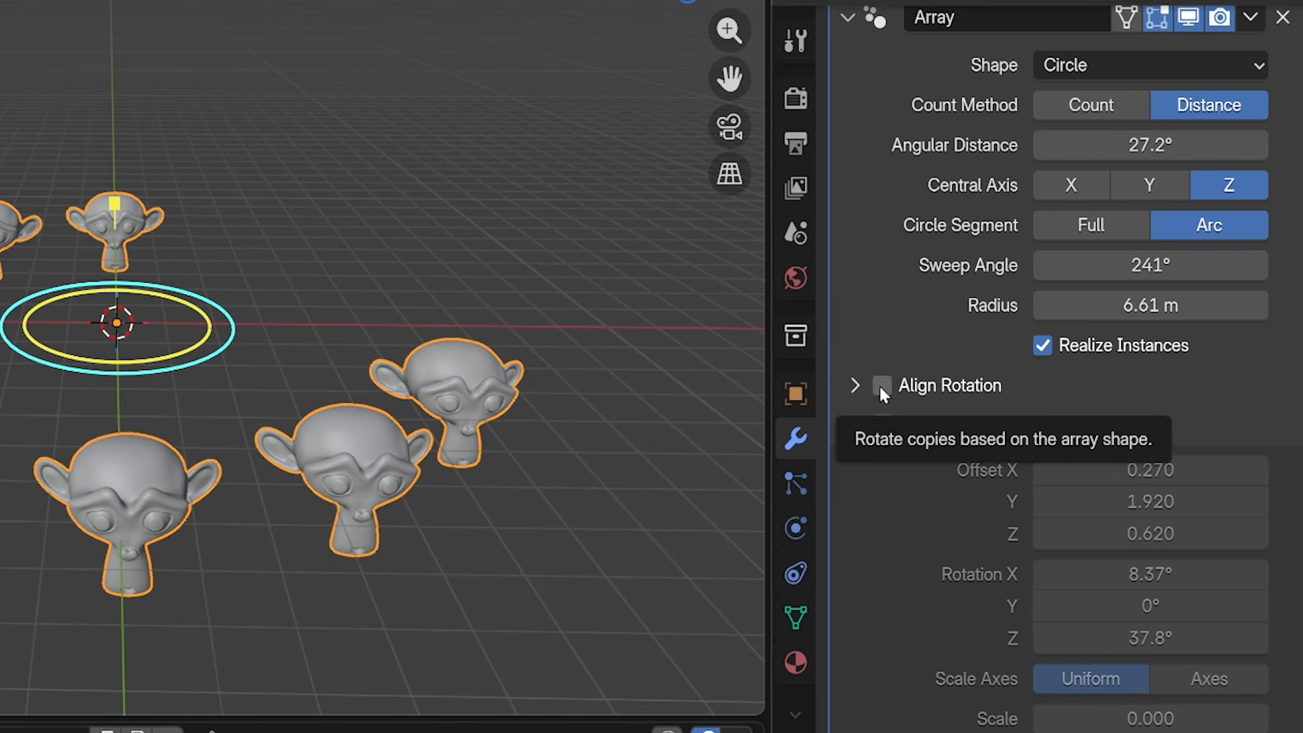
{"action": "left_click", "coordinate": [881, 387]}
{"action": "left_click", "coordinate": [850, 385]}
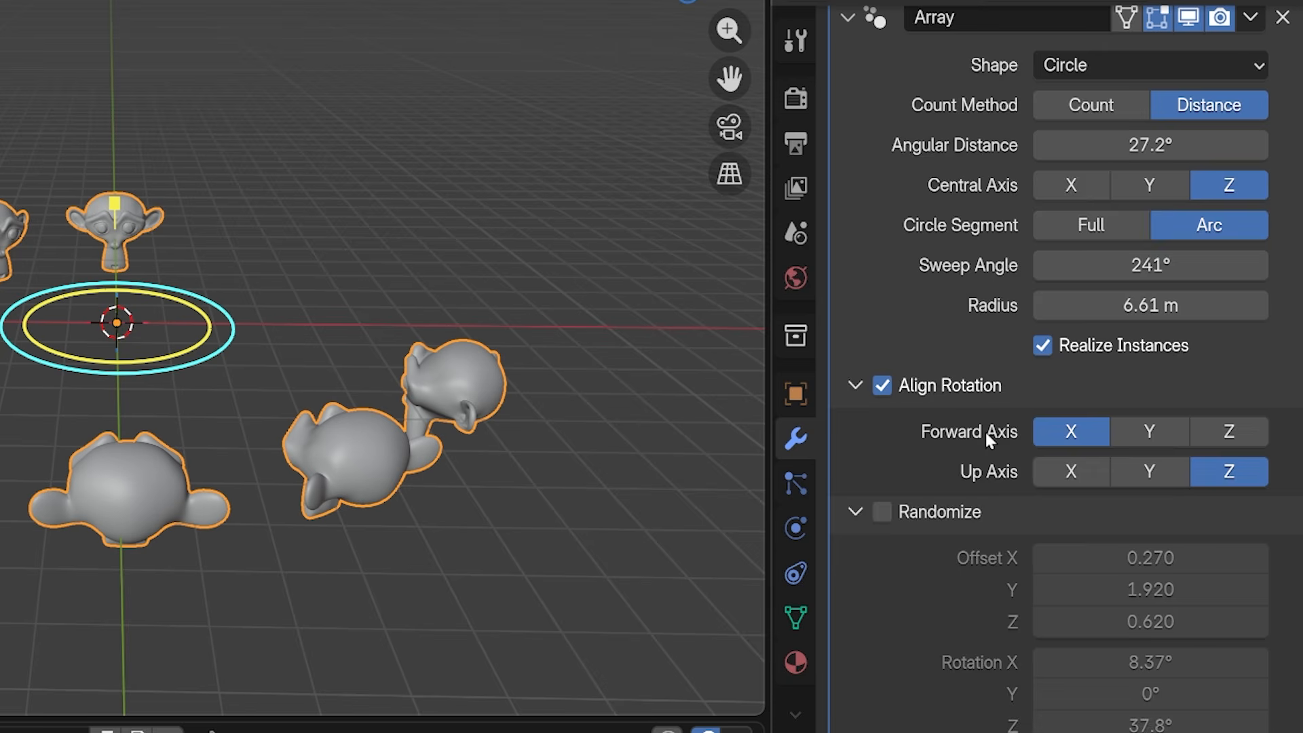
Turn Randomize on and off again, collapse its settings, and turn Merge off and back on.
{"action": "scroll", "coordinate": [984, 430], "scroll_direction": "down", "scroll_amount": 8}
{"action": "left_click", "coordinate": [891, 194]}
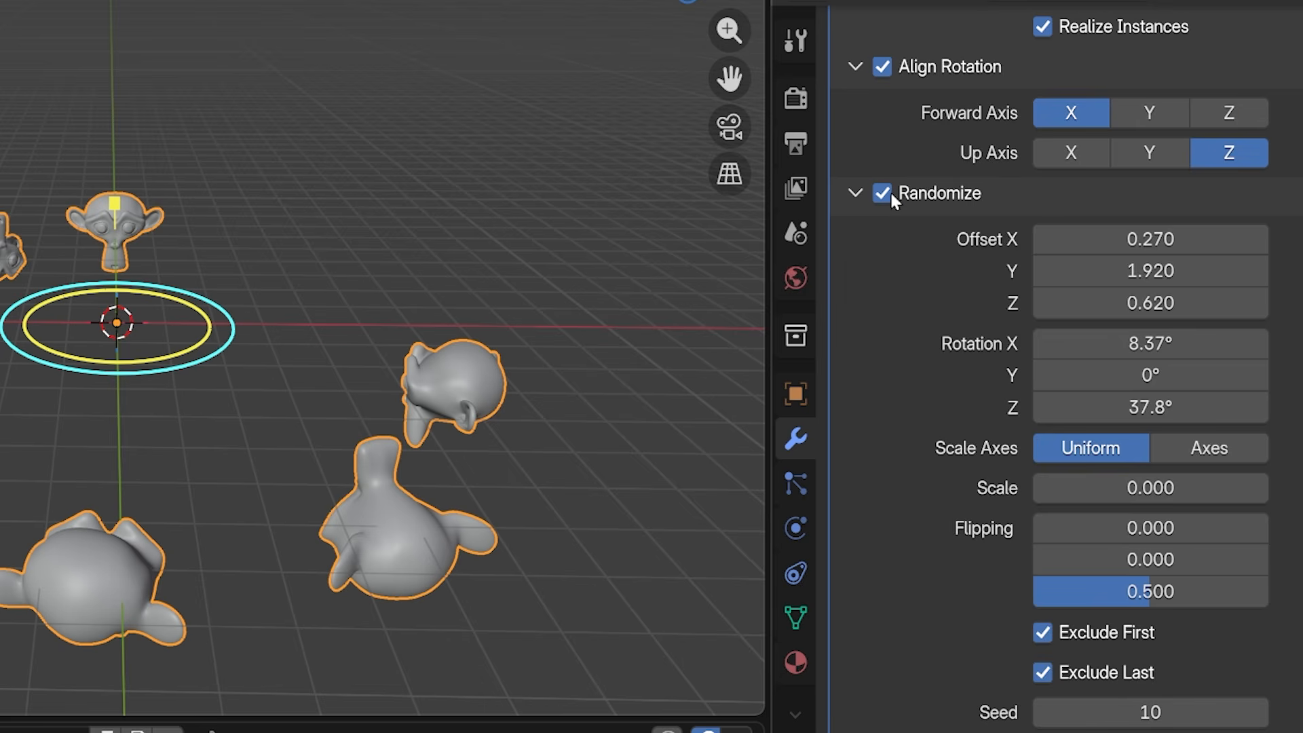
{"action": "left_click", "coordinate": [885, 194]}
{"action": "left_click", "coordinate": [849, 192]}
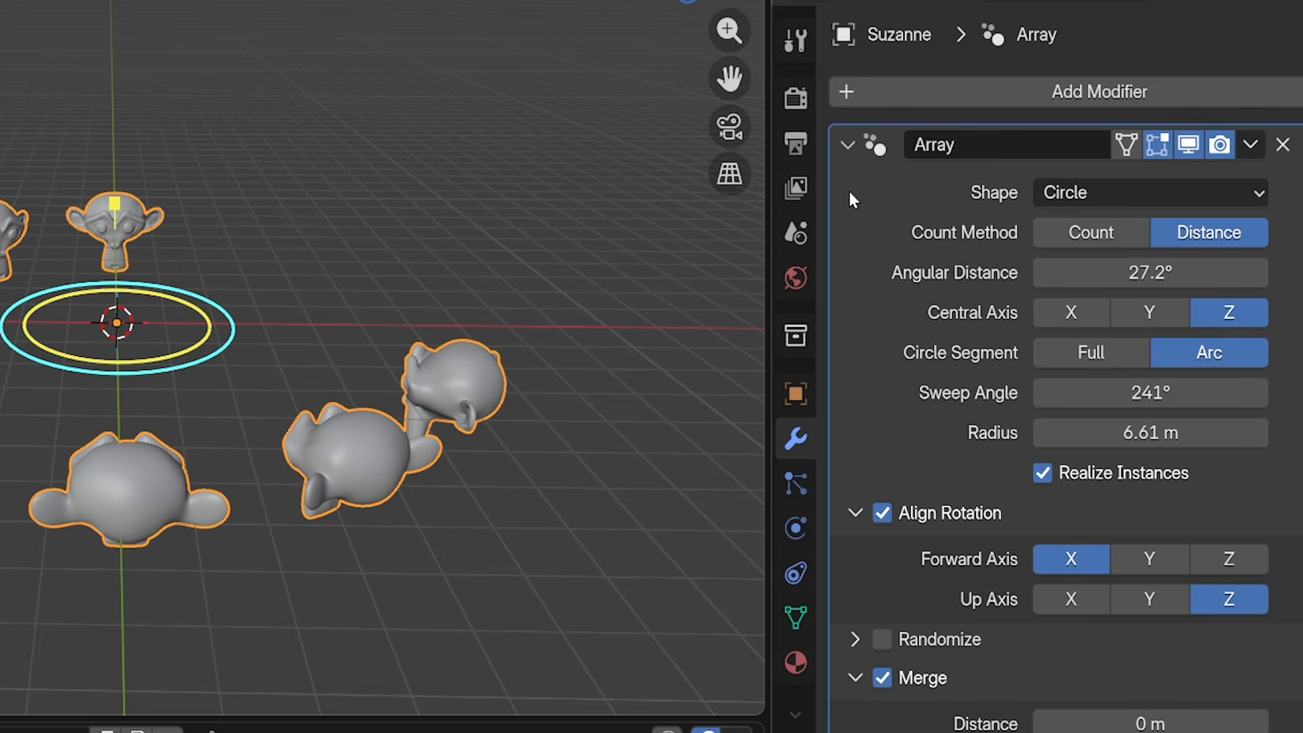
{"action": "left_click", "coordinate": [886, 673]}
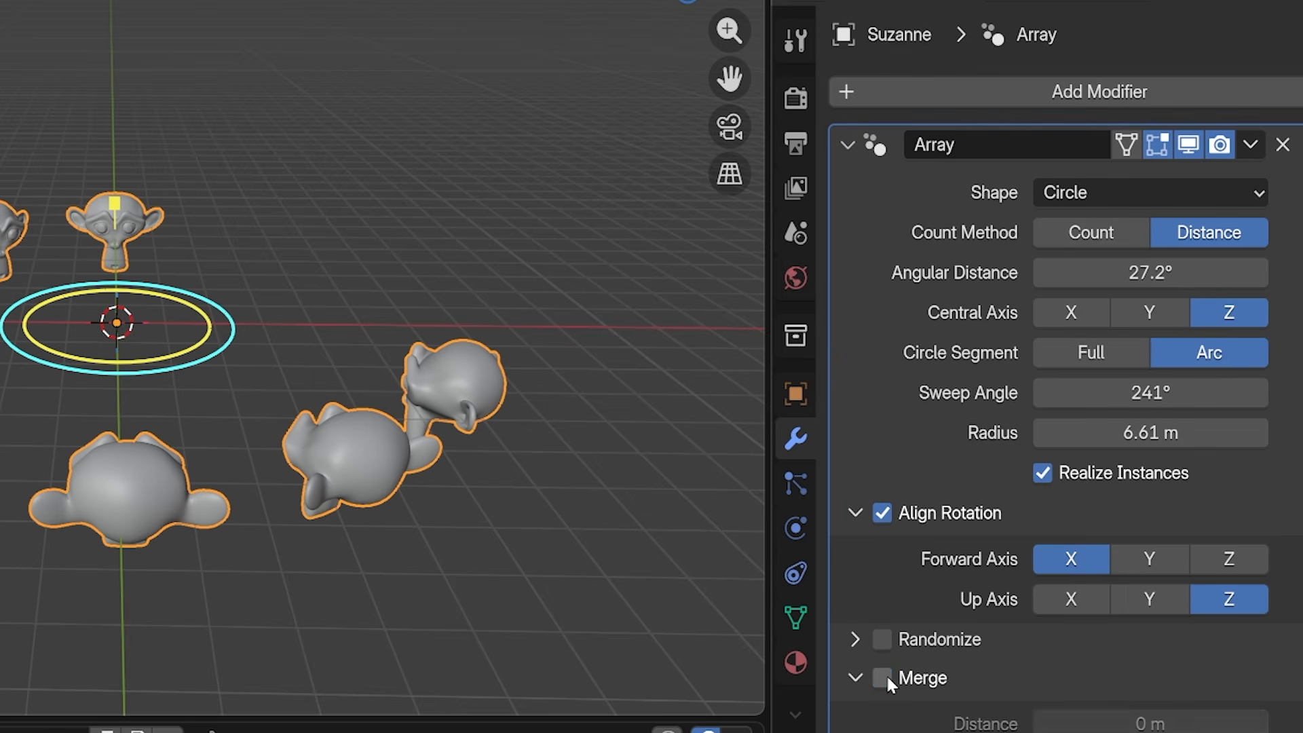
{"action": "left_click", "coordinate": [886, 673]}
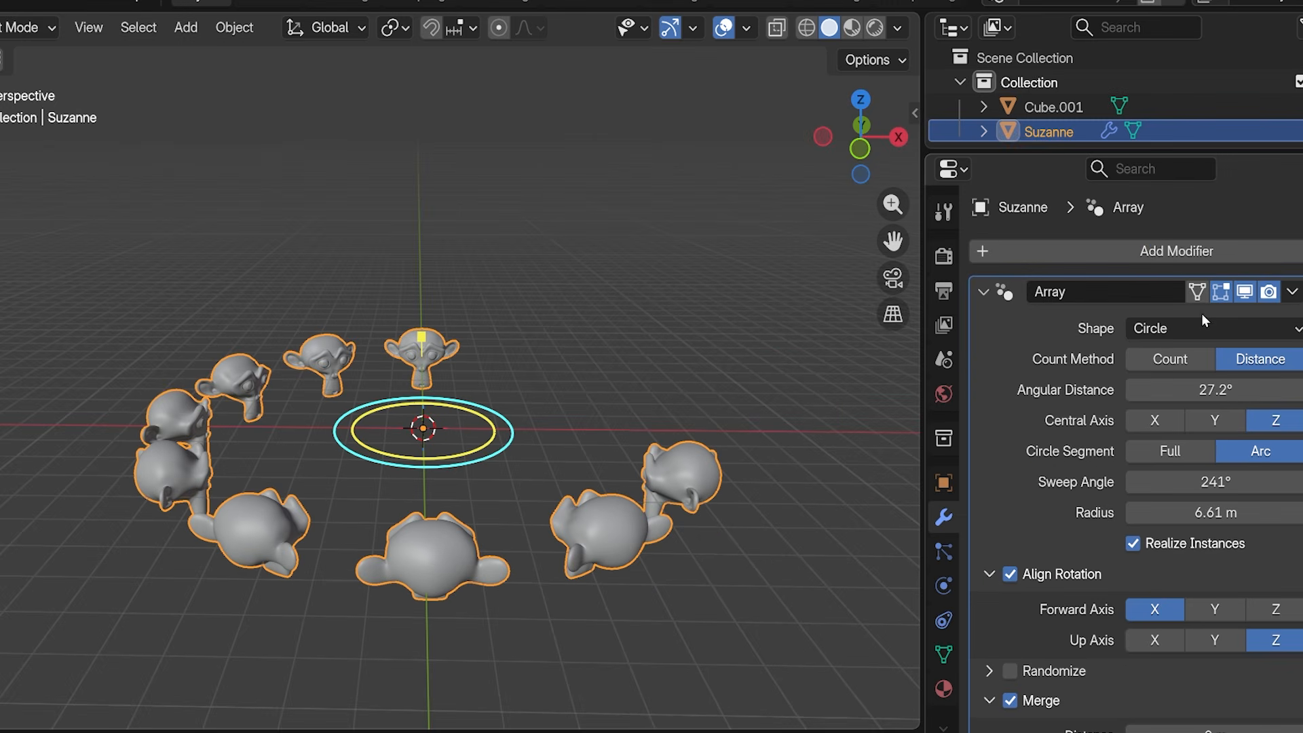
Switch the array's shape to Curve and add a scaled-up Bézier curve at the world origin.
{"action": "left_click", "coordinate": [1199, 321]}
{"action": "left_click", "coordinate": [1174, 412]}
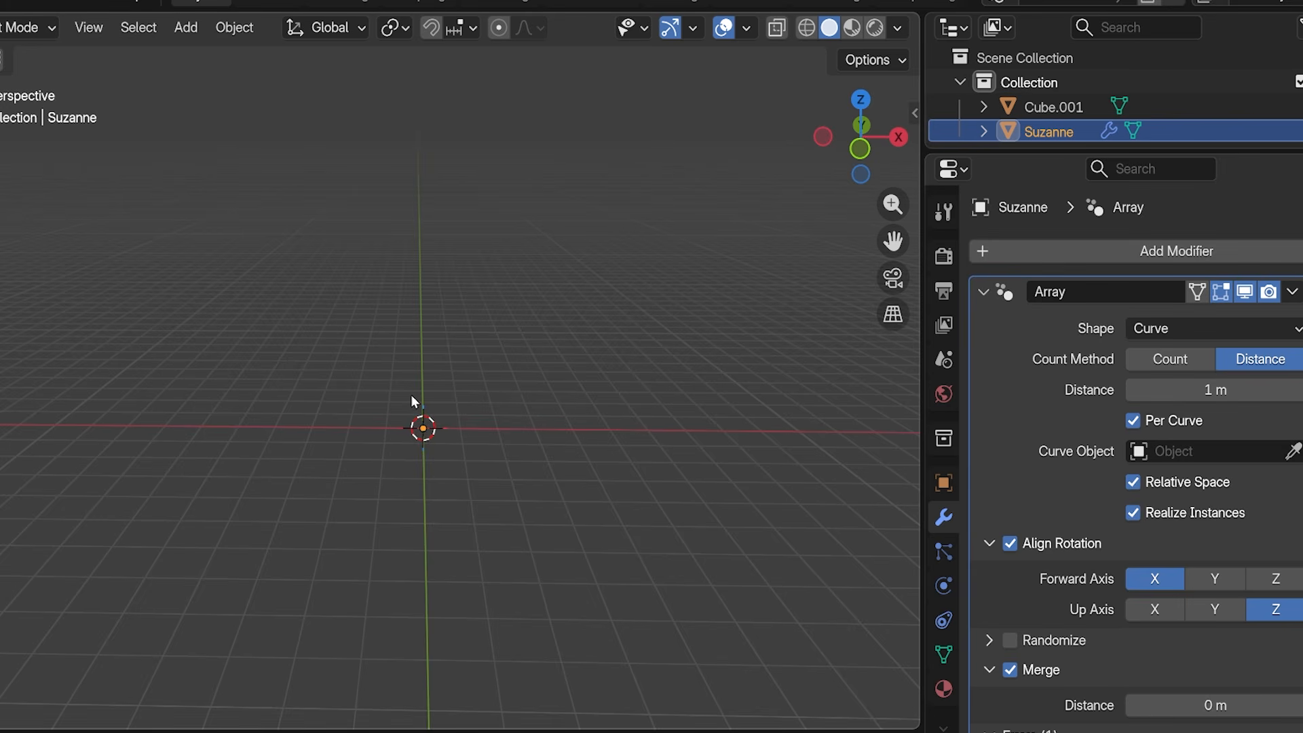
{"action": "key", "text": "shift+a"}
{"action": "mouse_move", "coordinate": [336, 325]}
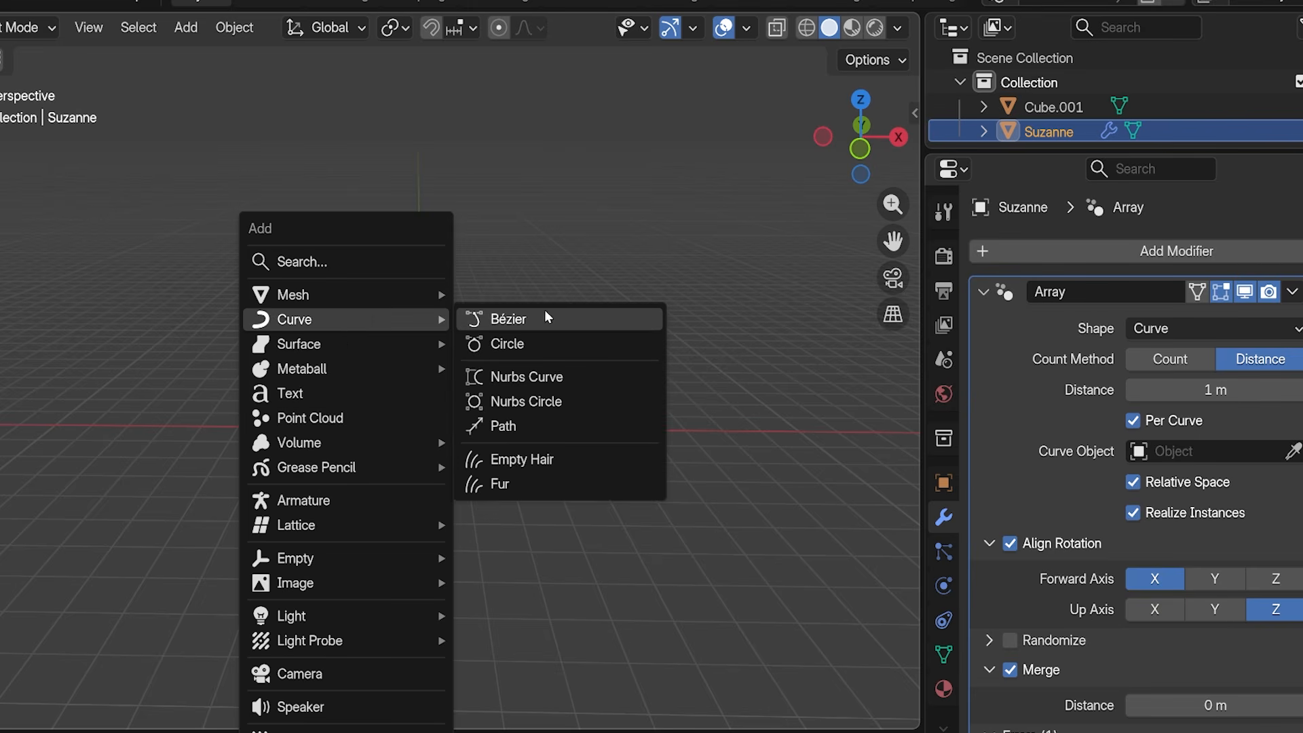
{"action": "left_click", "coordinate": [571, 311]}
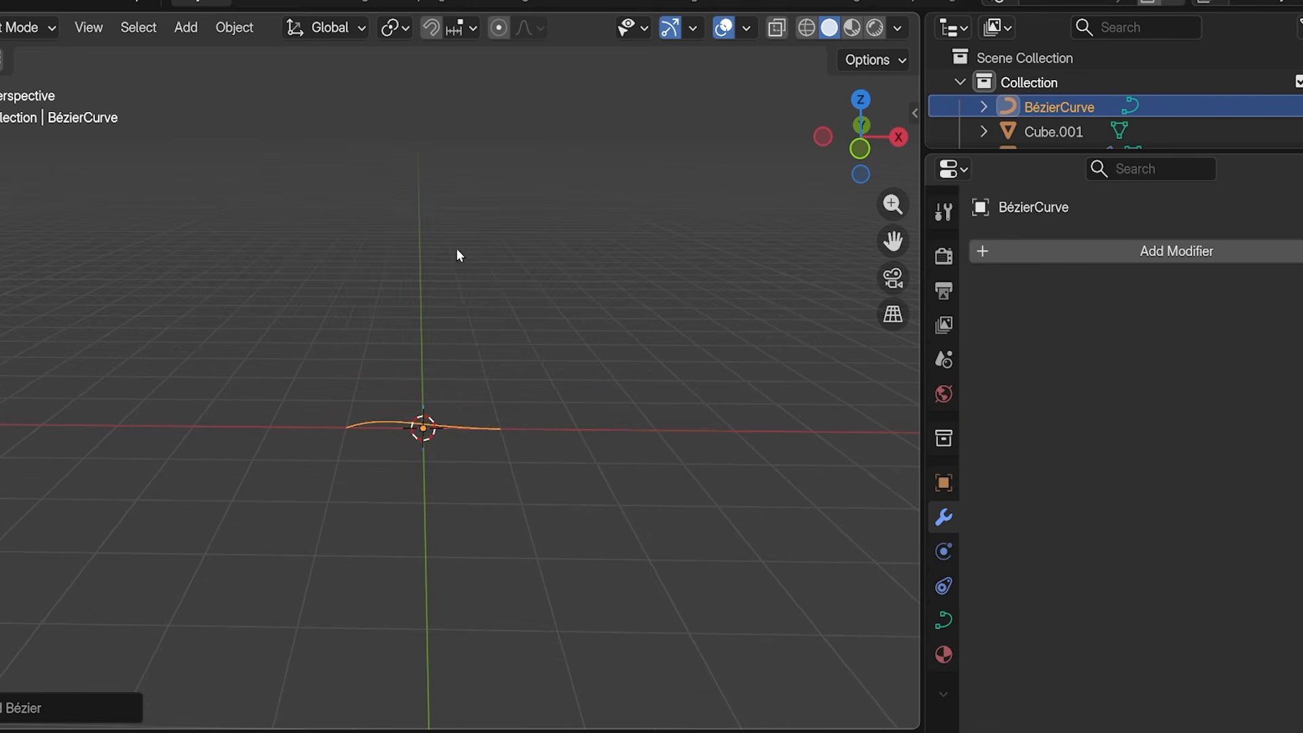
{"action": "key", "text": "s"}
{"action": "key", "text": "Return"}
{"action": "scroll", "coordinate": [613, 286], "scroll_direction": "down", "scroll_amount": 4}
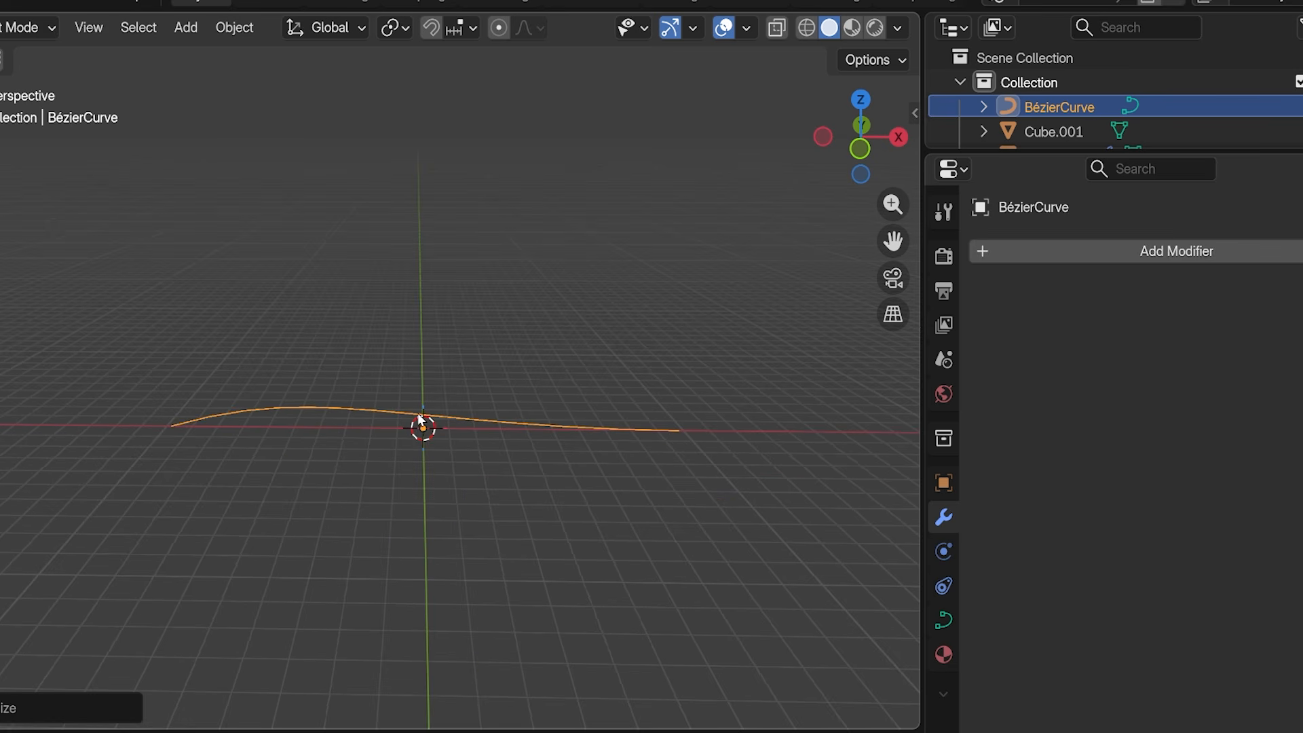
Select Suzanne and assign BézierCurve as the Curve Object of its Array modifier.
{"action": "left_click_drag", "start_coordinate": [1050, 152], "coordinate": [1049, 253]}
{"action": "left_click", "coordinate": [1070, 157]}
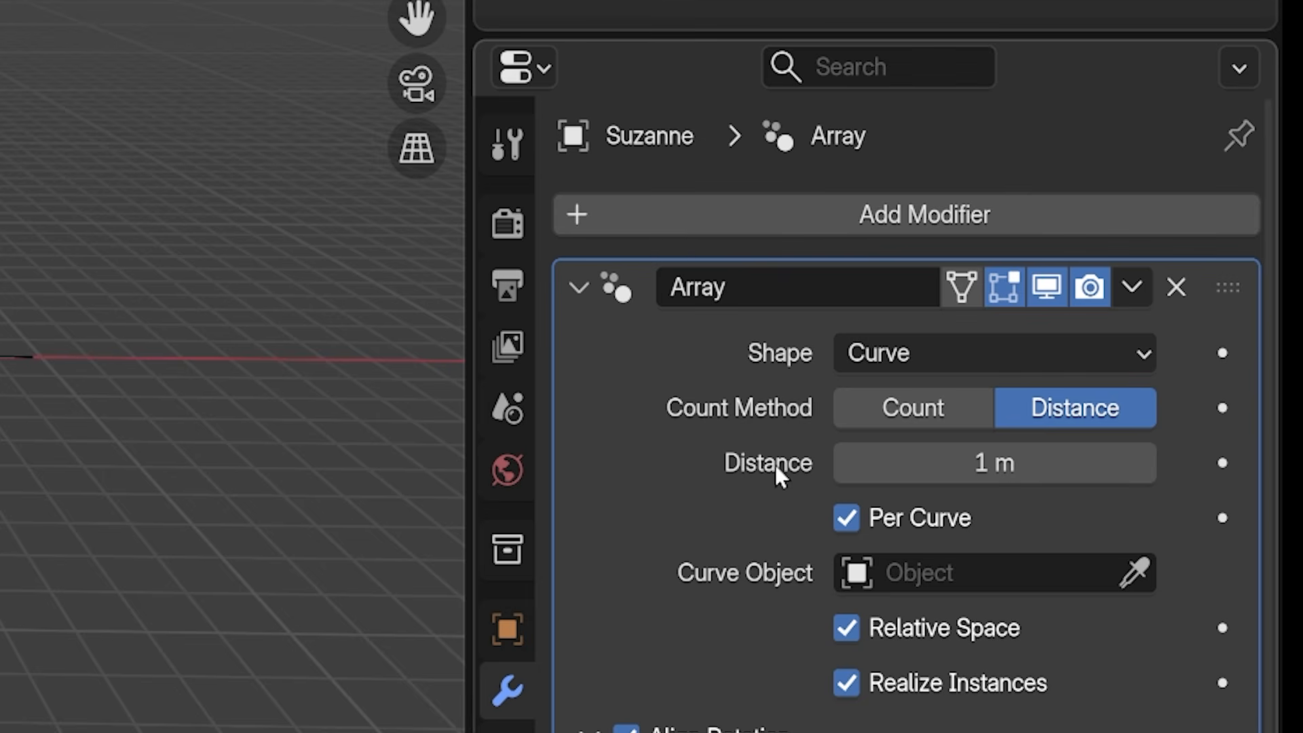
{"action": "left_click", "coordinate": [1027, 572]}
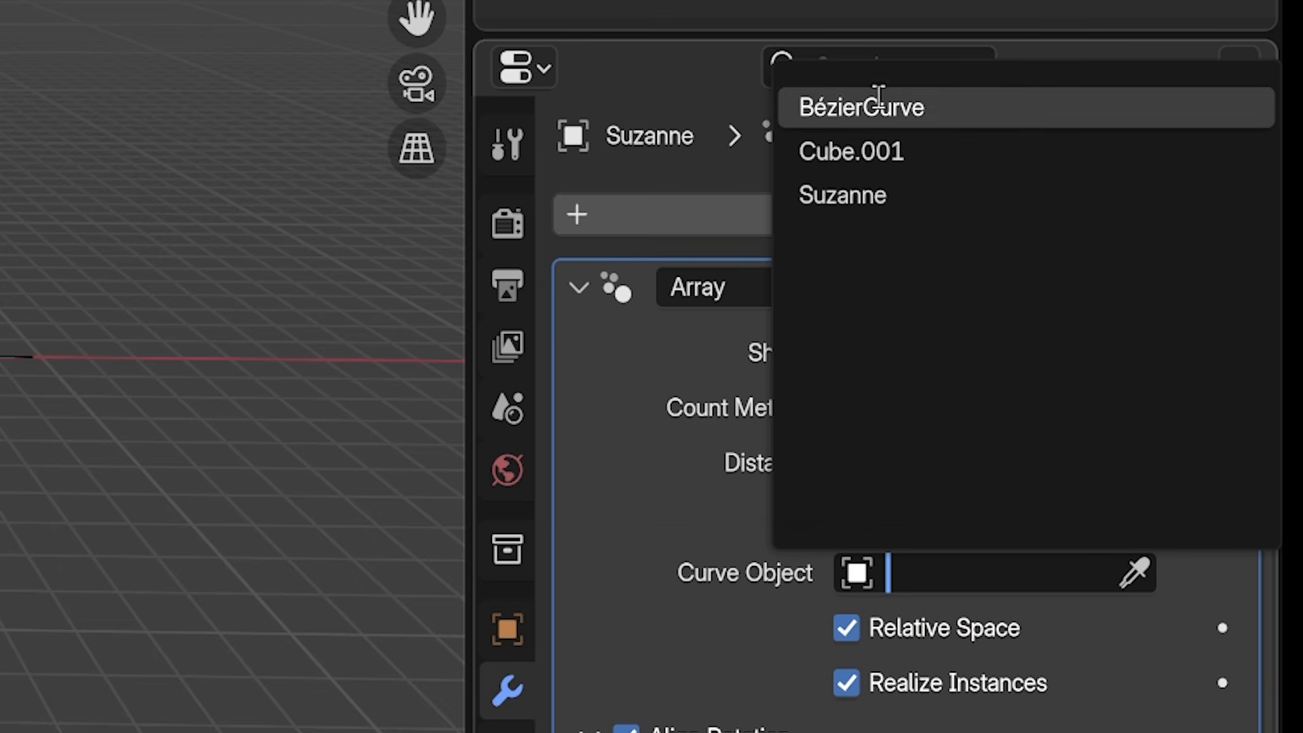
{"action": "left_click", "coordinate": [972, 106]}
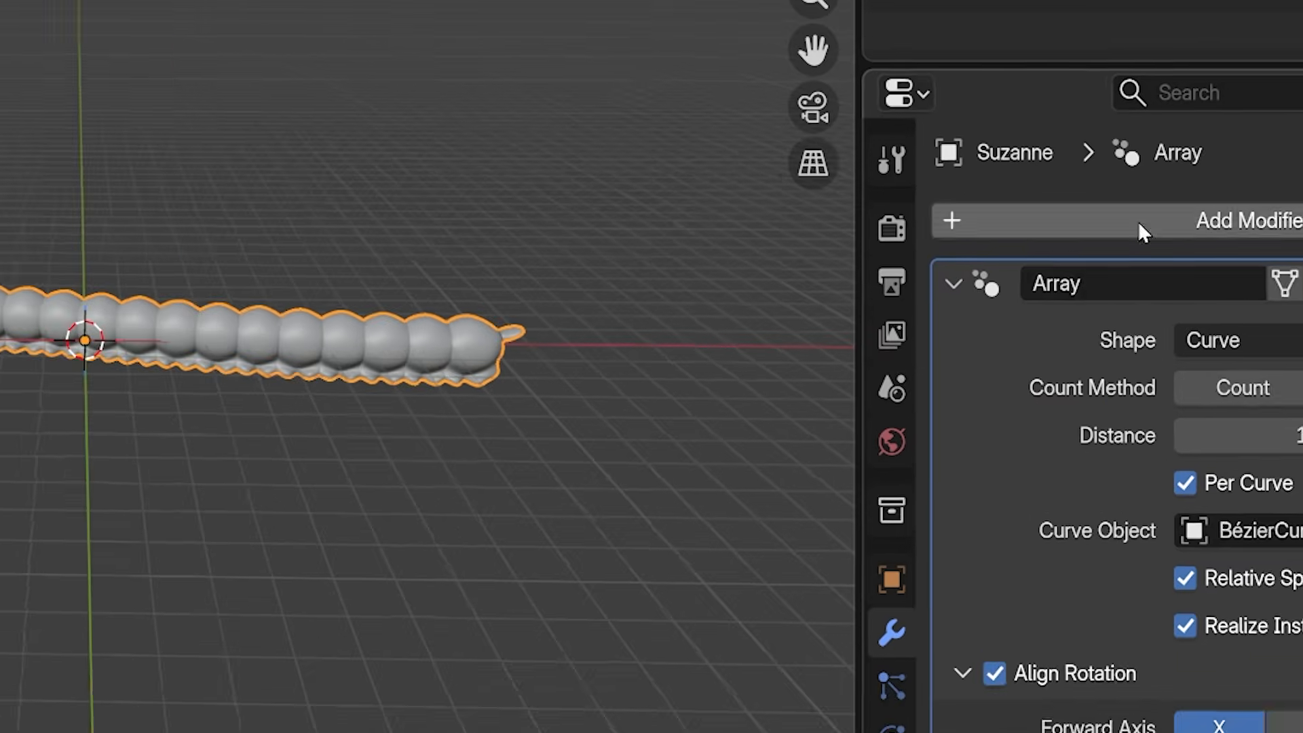
{"action": "scroll", "coordinate": [365, 390], "scroll_direction": "up", "scroll_amount": 3}
{"action": "scroll", "coordinate": [391, 390], "scroll_direction": "down", "scroll_amount": 2}
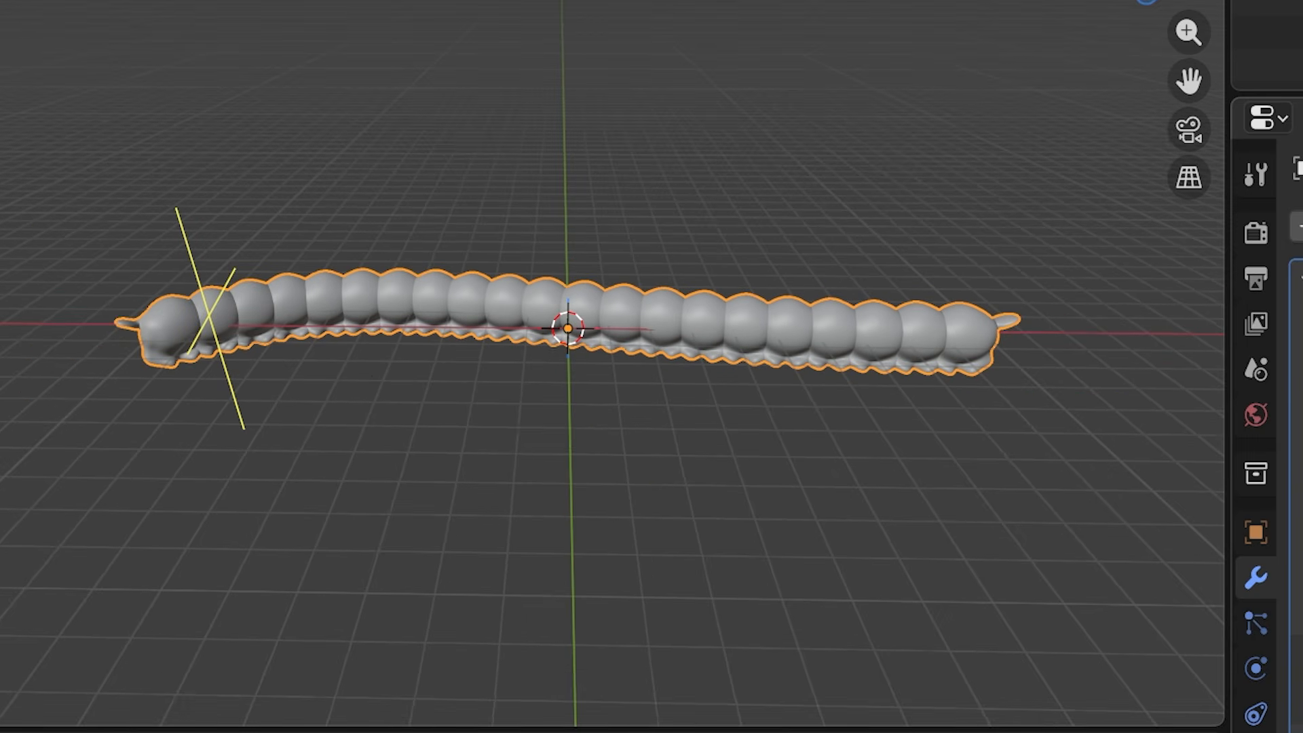
Reshape the Bézier curve in Edit Mode by moving, scaling and rotating its left end control point so it forms a long, deep bend.
{"action": "key", "text": "Tab"}
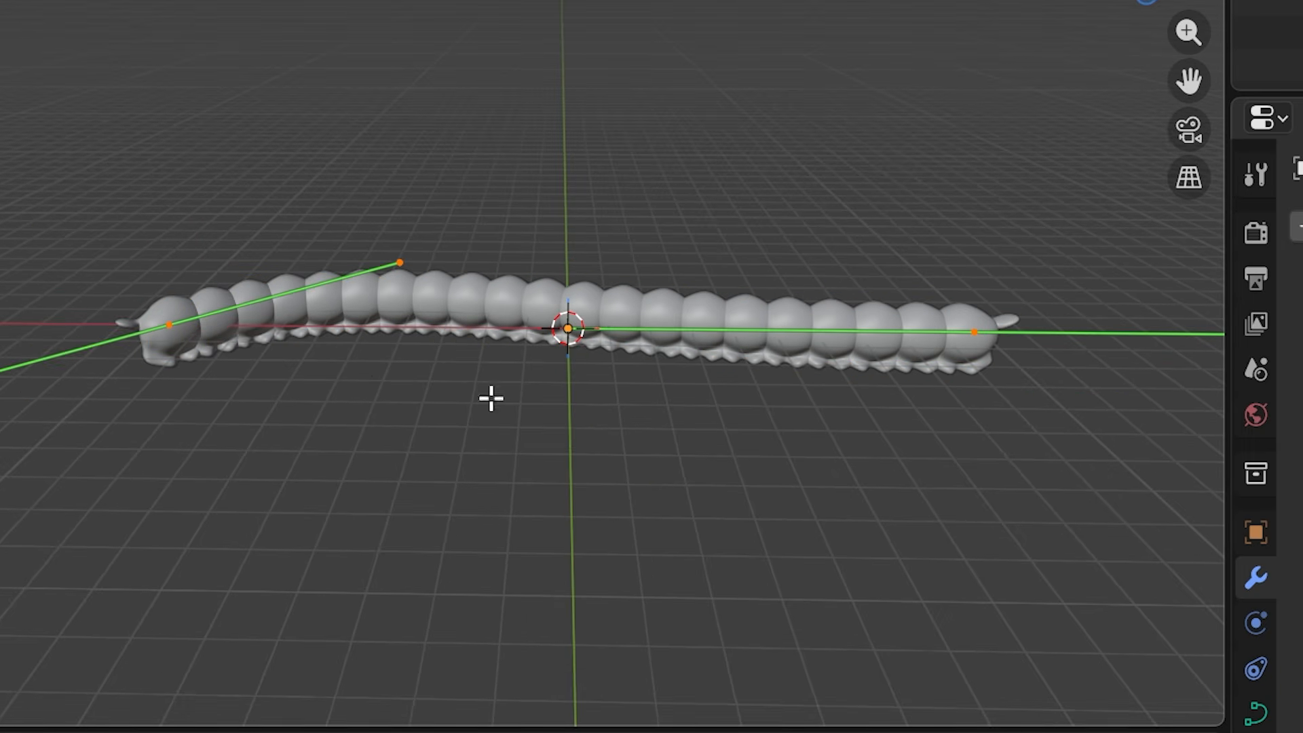
{"action": "scroll", "coordinate": [251, 355], "scroll_direction": "down", "scroll_amount": 3}
{"action": "left_click", "coordinate": [356, 281]}
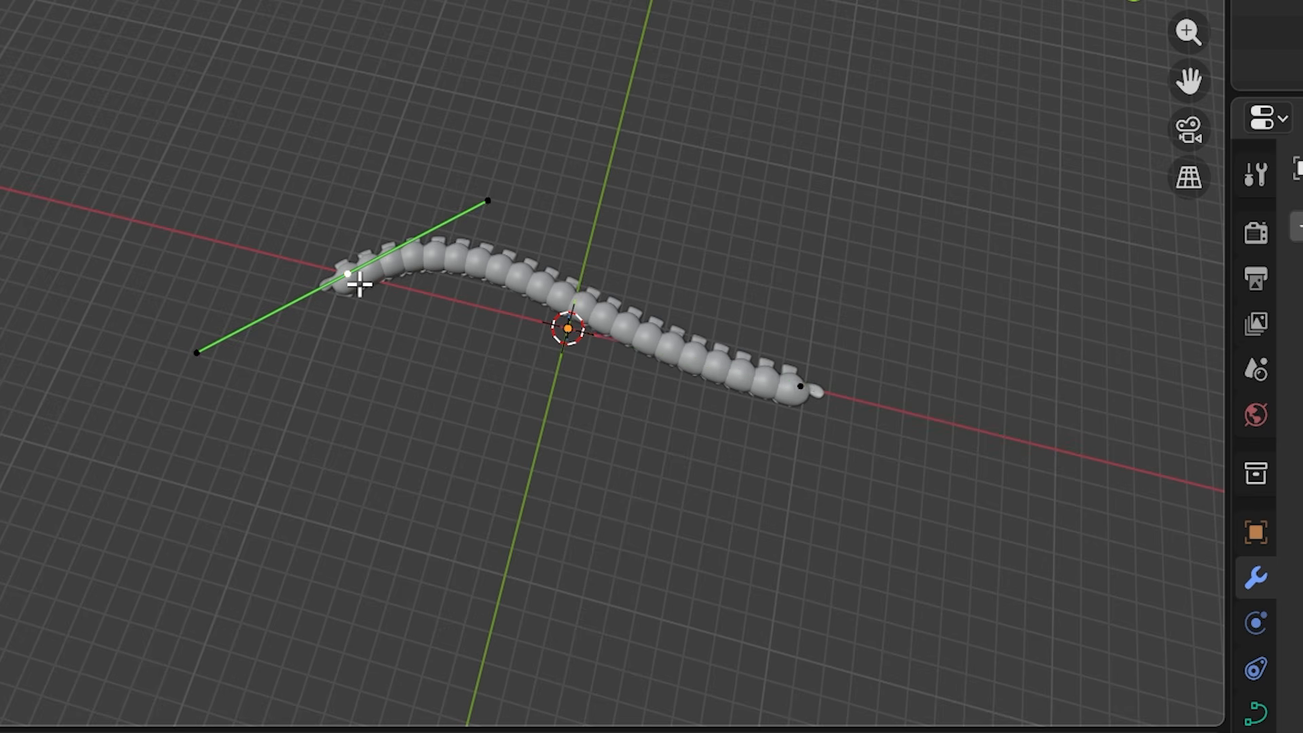
{"action": "key", "text": "g"}
{"action": "left_click", "coordinate": [296, 162]}
{"action": "key", "text": "s"}
{"action": "left_click", "coordinate": [438, 167]}
{"action": "key", "text": "g"}
{"action": "left_click", "coordinate": [90, 335]}
{"action": "key", "text": "r"}
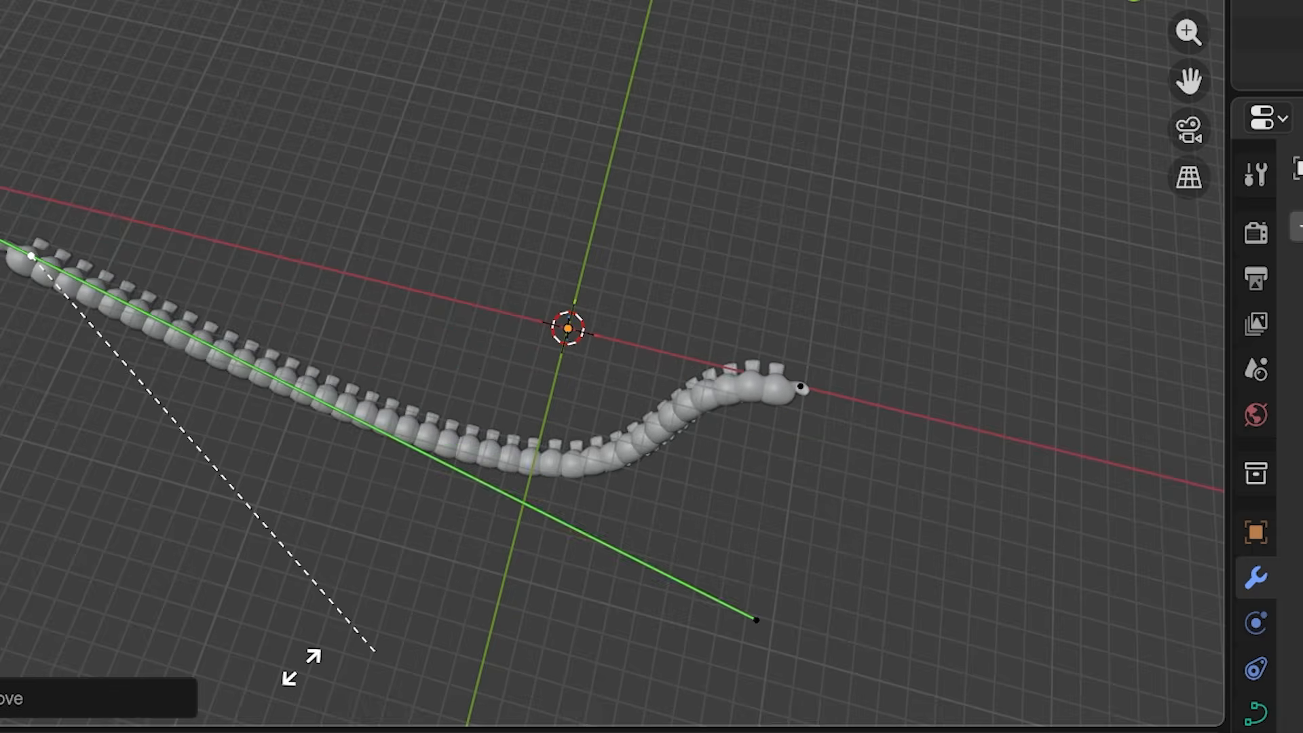
{"action": "left_click", "coordinate": [113, 582]}
{"action": "middle_click_drag", "start_coordinate": [305, 515], "coordinate": [625, 326], "text": "shift"}
{"action": "scroll", "coordinate": [622, 322], "scroll_direction": "up", "scroll_amount": 3}
{"action": "scroll", "coordinate": [620, 319], "scroll_direction": "down", "scroll_amount": 5}
{"action": "middle_click_drag", "start_coordinate": [839, 459], "coordinate": [875, 272]}
{"action": "key", "text": "Tab"}
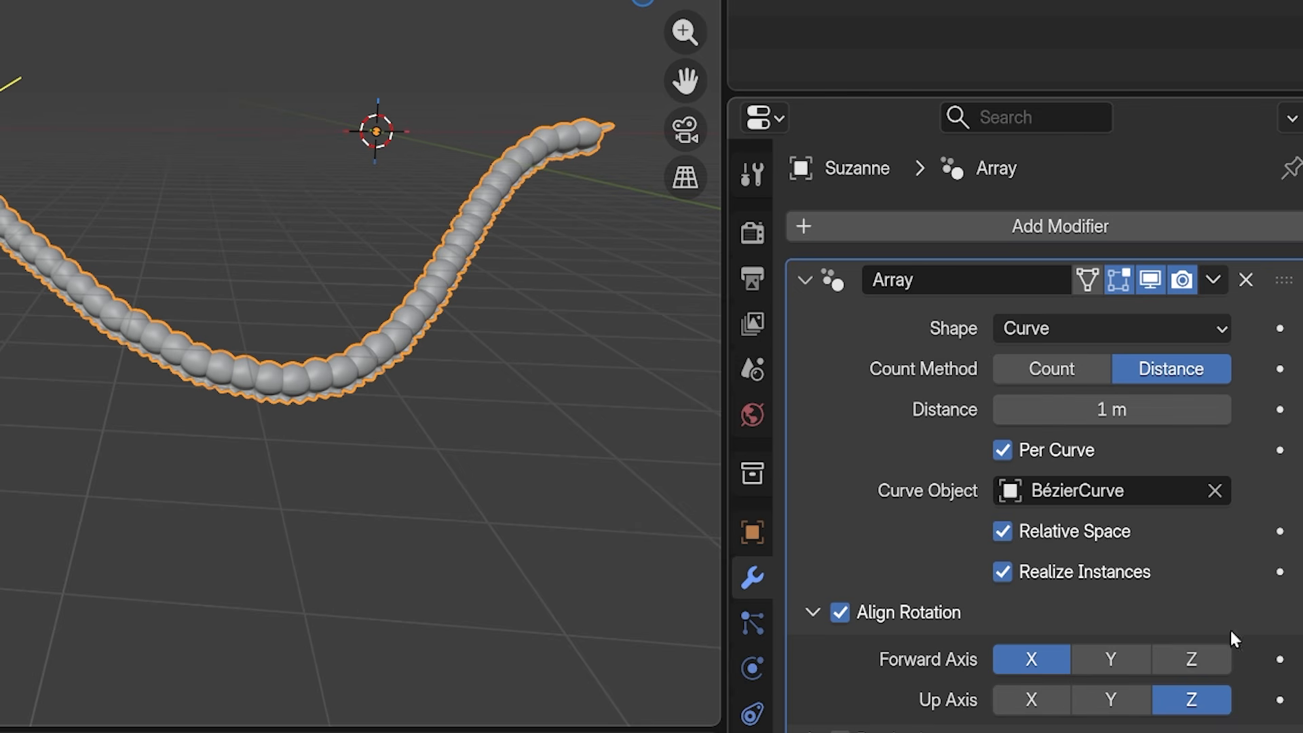
Try Suzanne's array with the Count method at 20 copies, and return it to the Distance method with 2.46 m spacing.
{"action": "left_click", "coordinate": [1053, 376]}
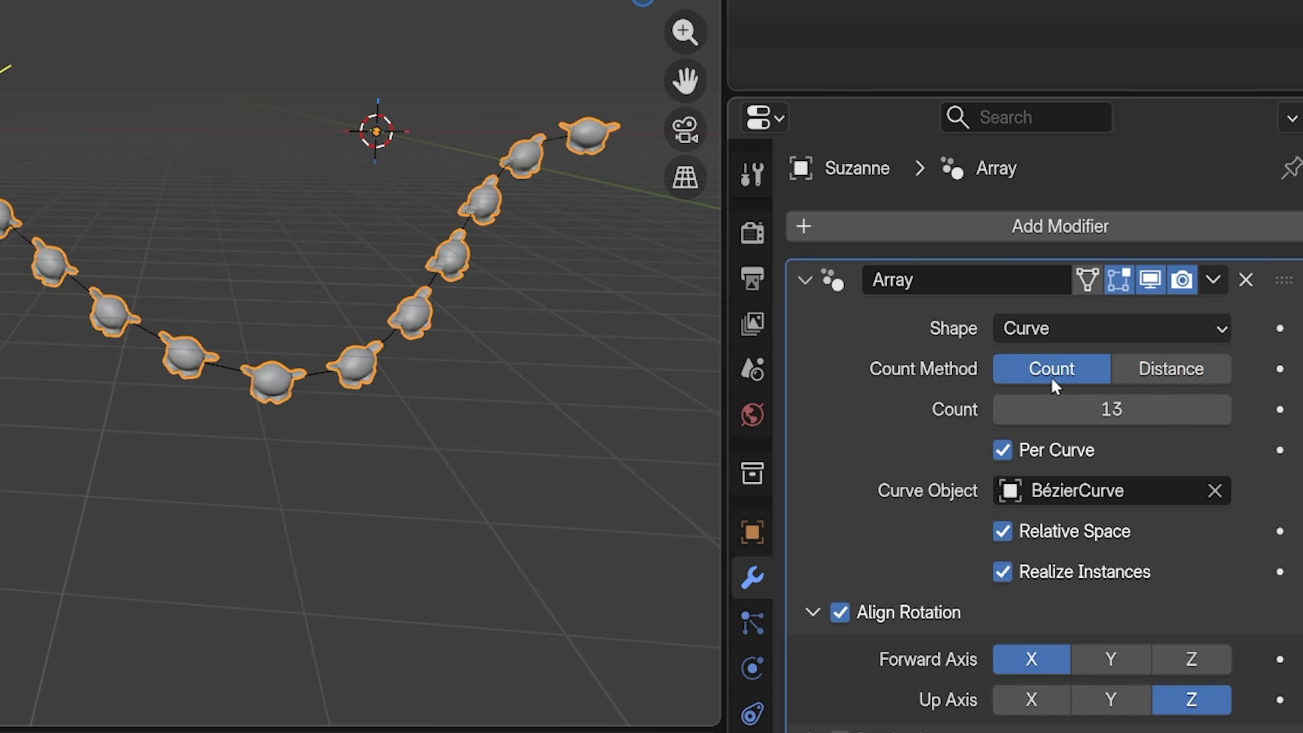
{"action": "left_click", "coordinate": [1229, 412]}
{"action": "left_click", "coordinate": [1229, 411]}
{"action": "left_click", "coordinate": [1230, 412]}
{"action": "left_click", "coordinate": [1230, 412]}
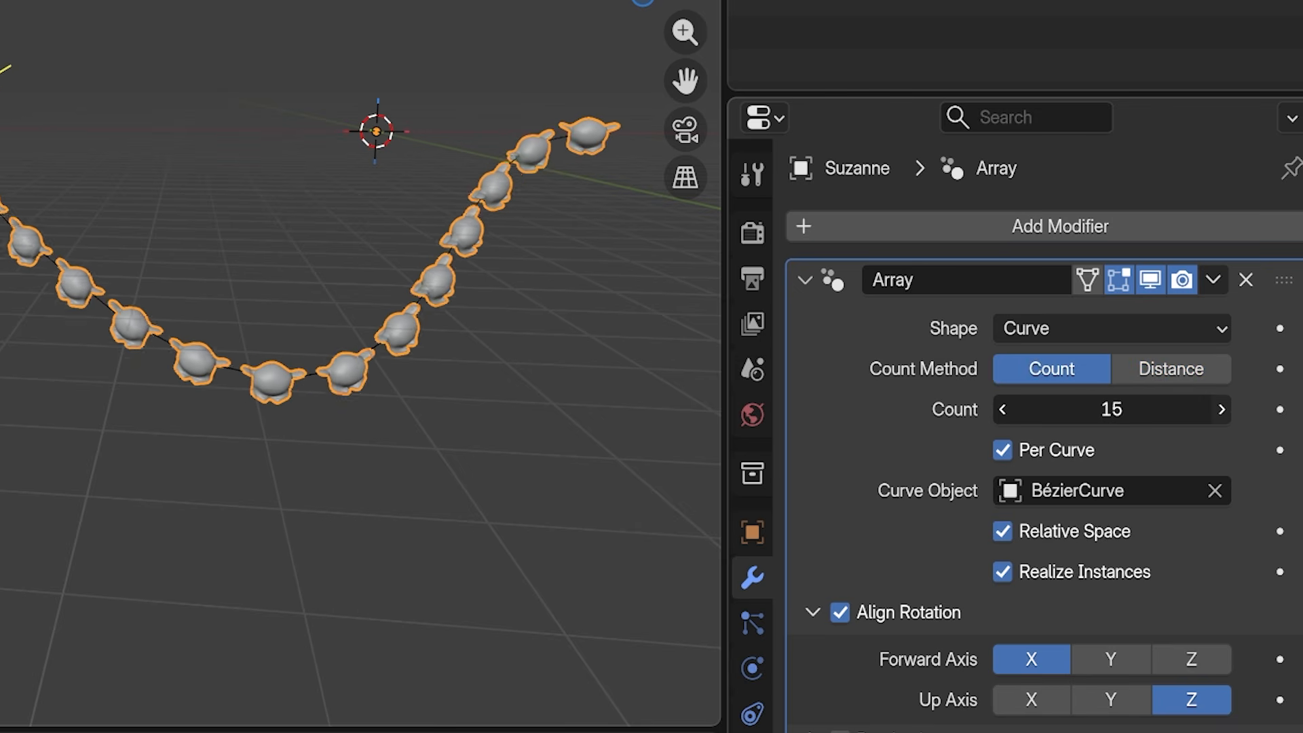
{"action": "left_click", "coordinate": [1230, 412]}
{"action": "left_click", "coordinate": [1230, 411]}
{"action": "left_click", "coordinate": [1230, 411]}
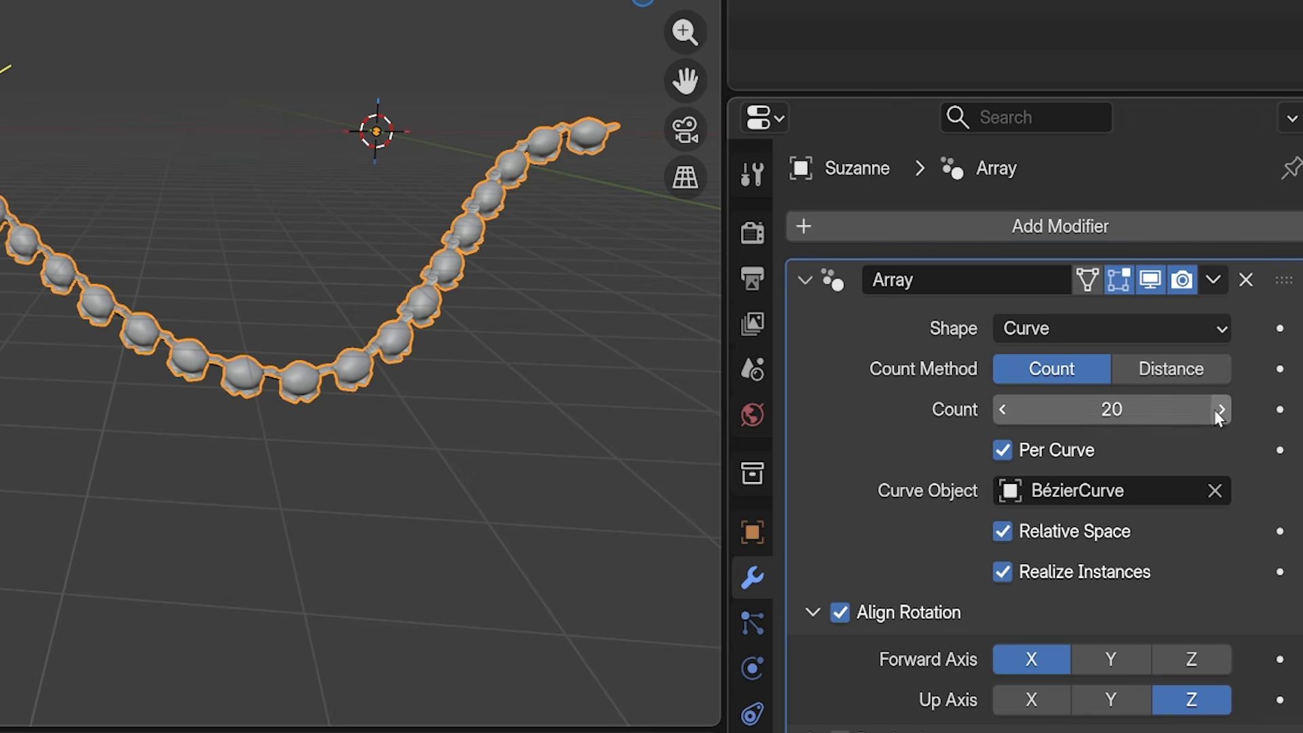
{"action": "left_click", "coordinate": [1172, 371]}
{"action": "left_click_drag", "start_coordinate": [1112, 409], "coordinate": [1069, 409]}
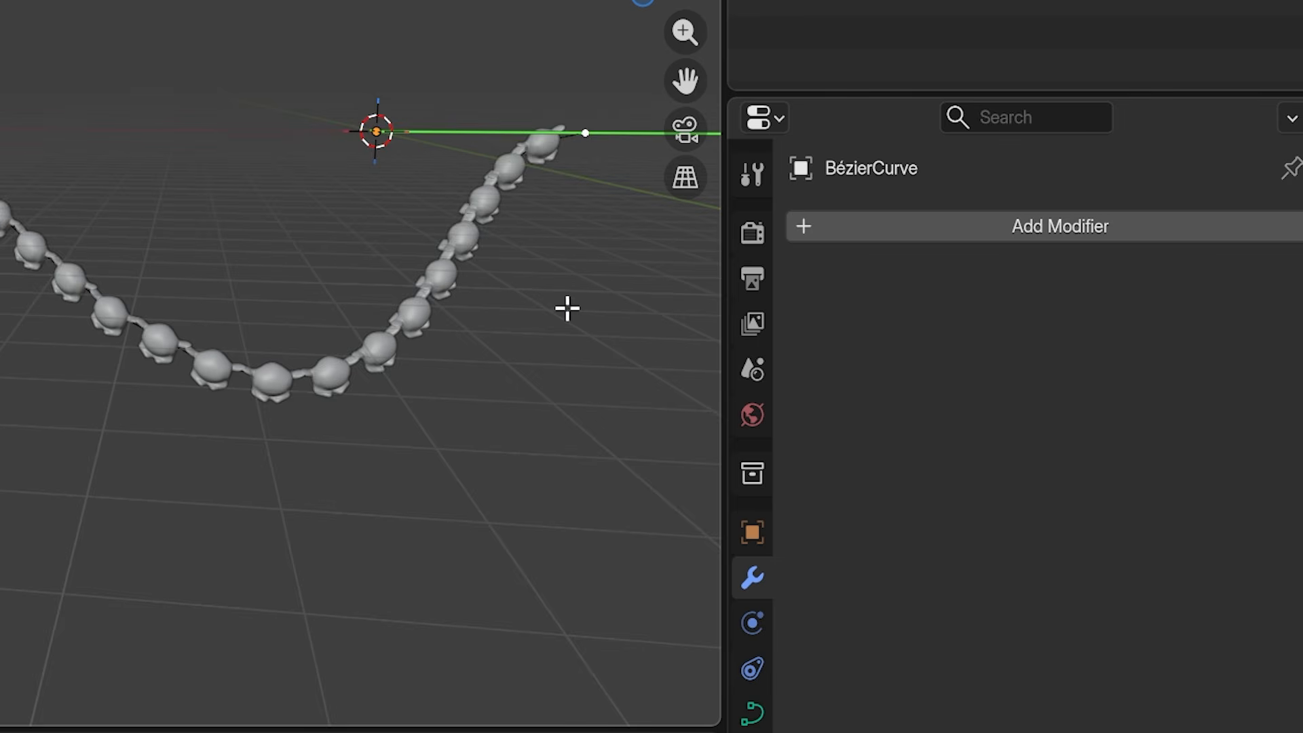
Extend the Bézier curve by extruding its right end control point downward, and reposition the new point.
{"action": "middle_click_drag", "start_coordinate": [567, 306], "coordinate": [250, 238], "text": "shift"}
{"action": "key", "text": "g"}
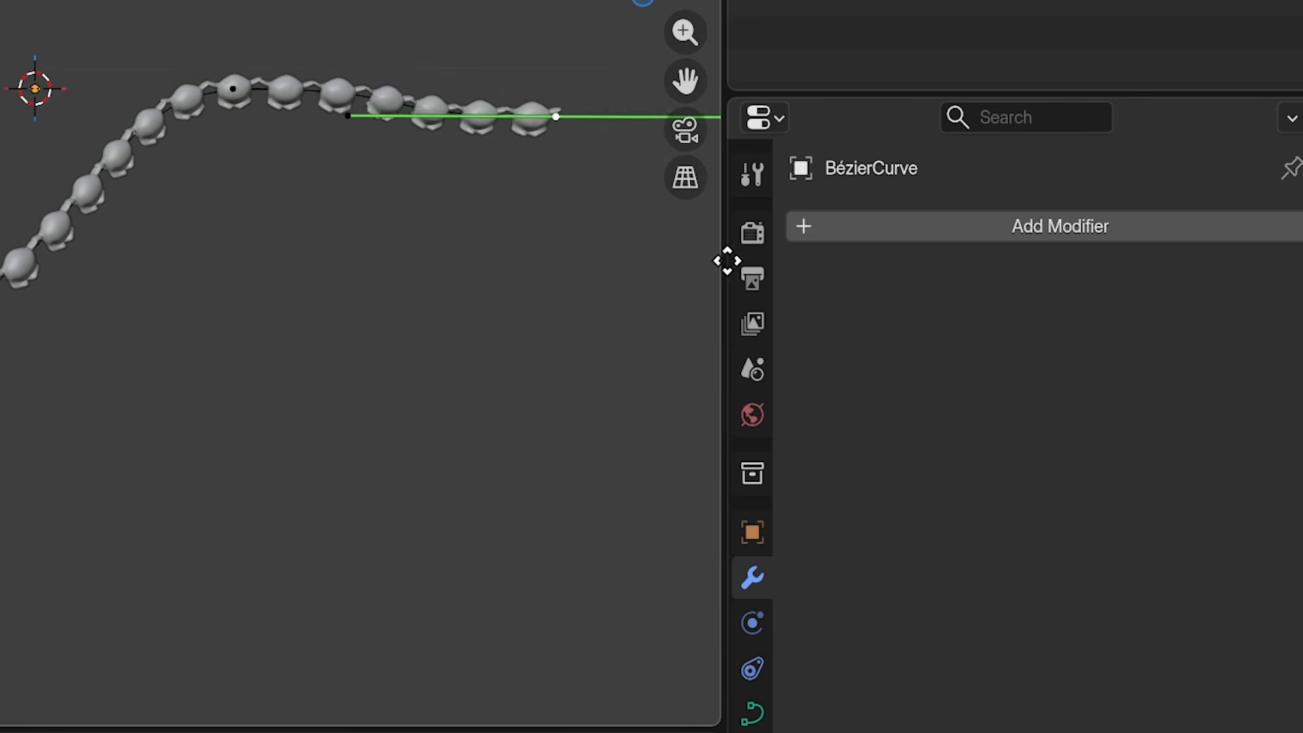
{"action": "left_click", "coordinate": [554, 528]}
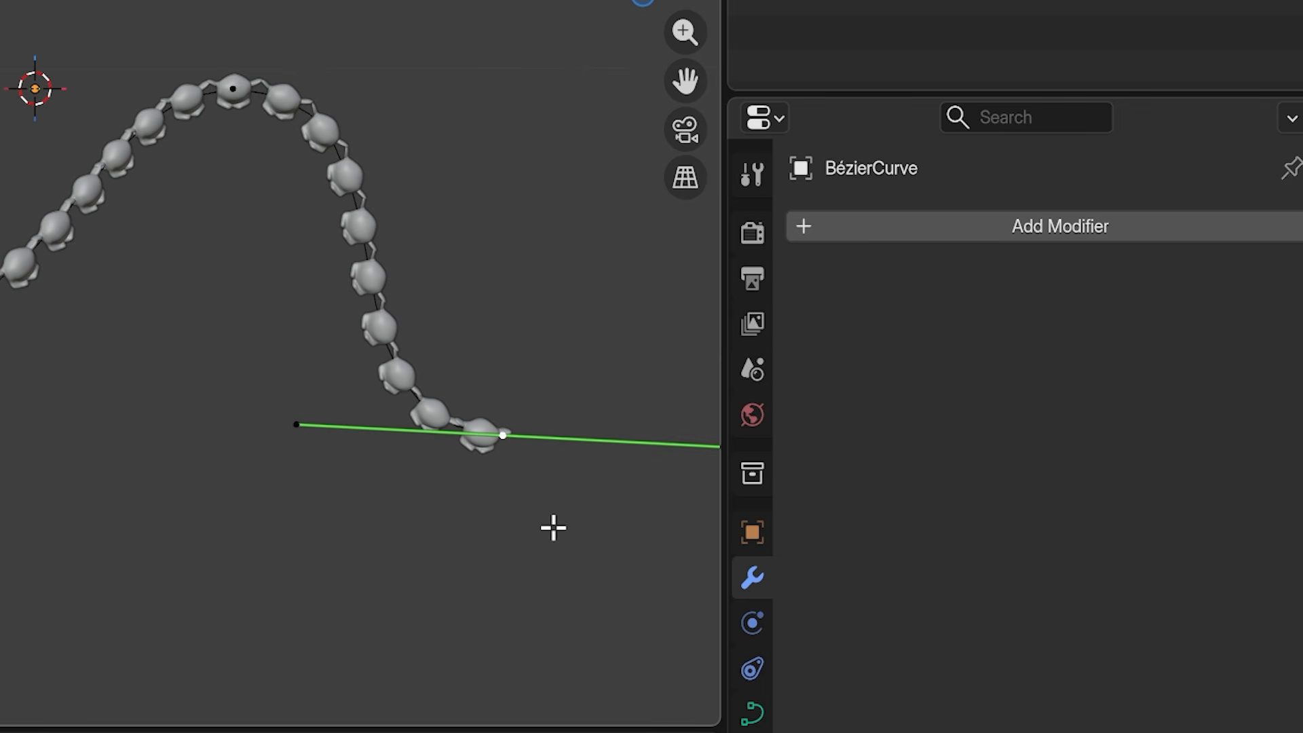
{"action": "key", "text": "g"}
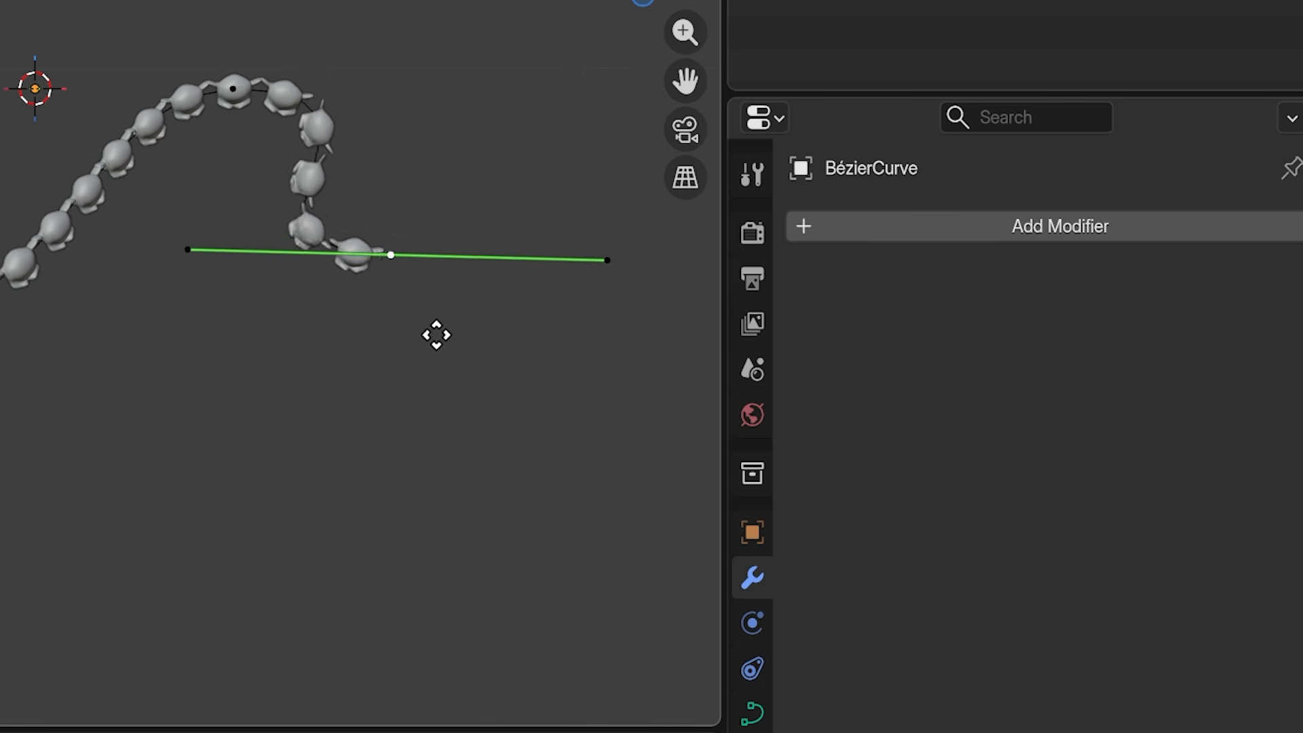
{"action": "left_click", "coordinate": [355, 173]}
{"action": "key", "text": "x"}
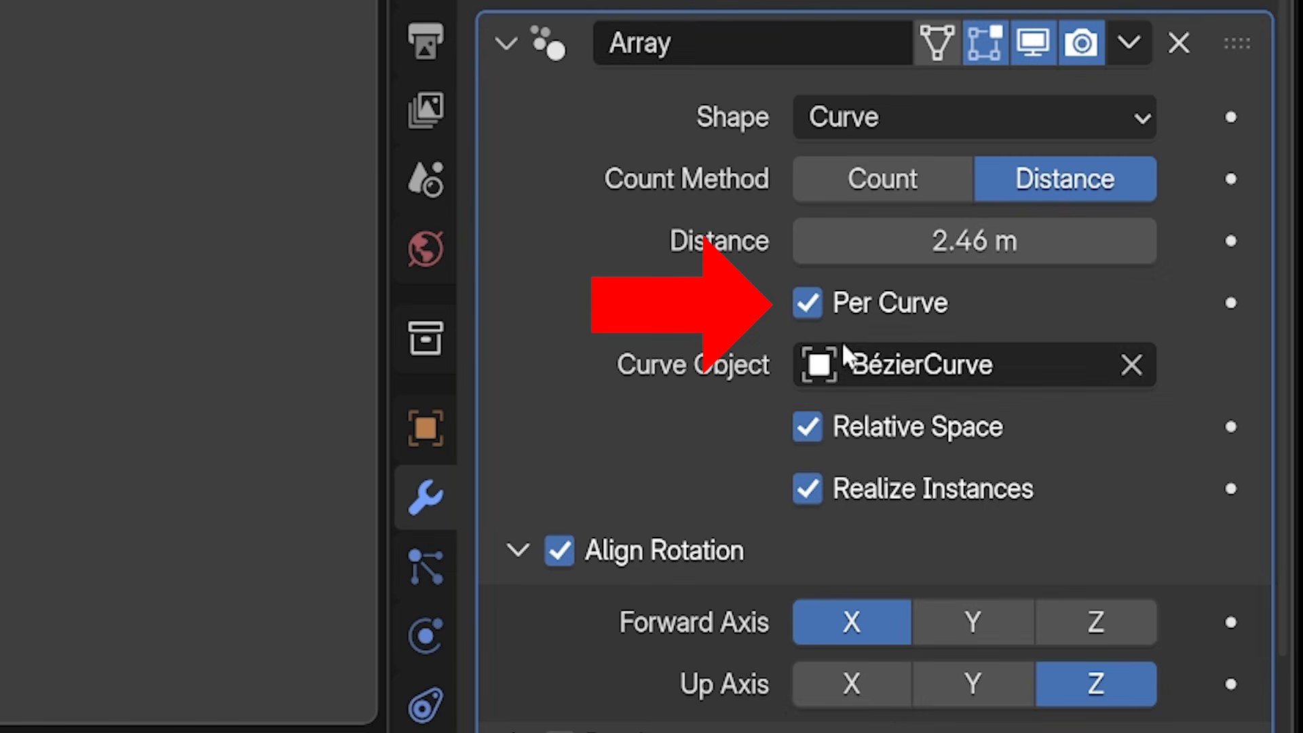
Turn the array's Per Curve option off and back on, and do the same with Relative Space.
{"action": "left_click", "coordinate": [813, 306]}
{"action": "left_click", "coordinate": [814, 306]}
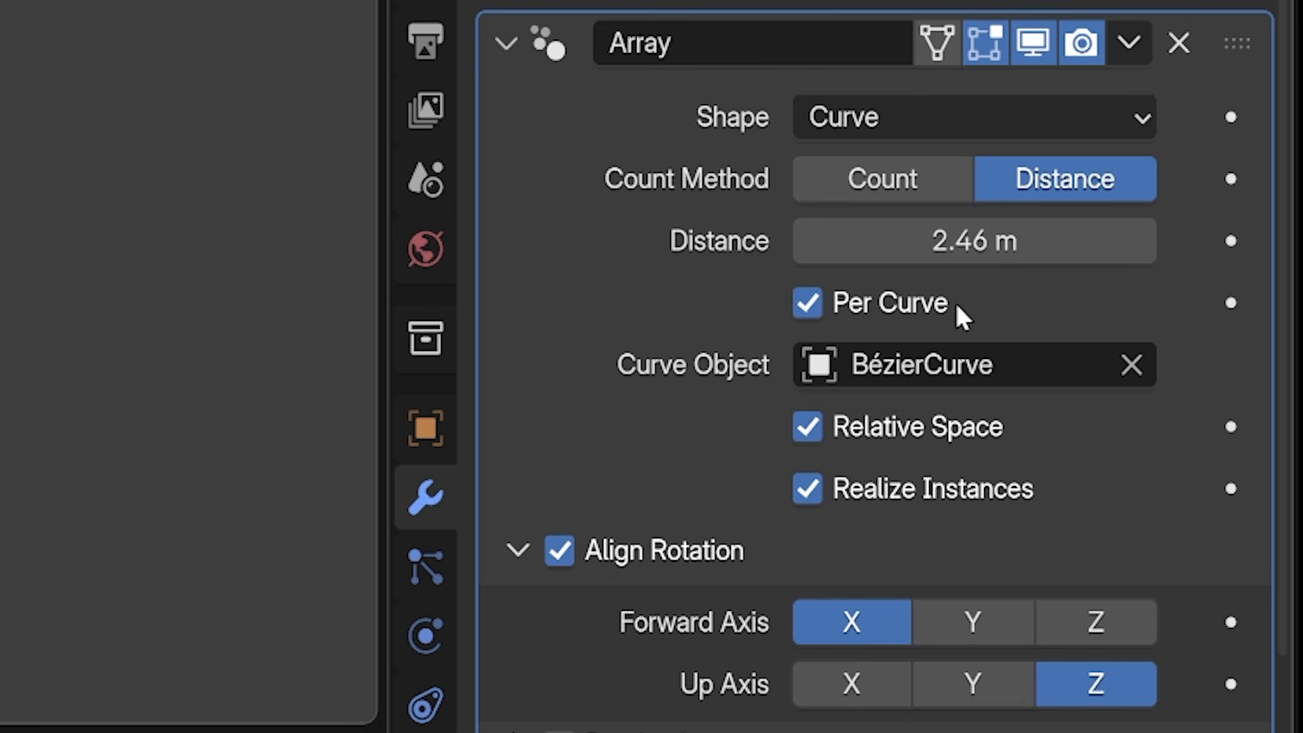
{"action": "scroll", "coordinate": [1005, 278], "scroll_direction": "down", "scroll_amount": 4}
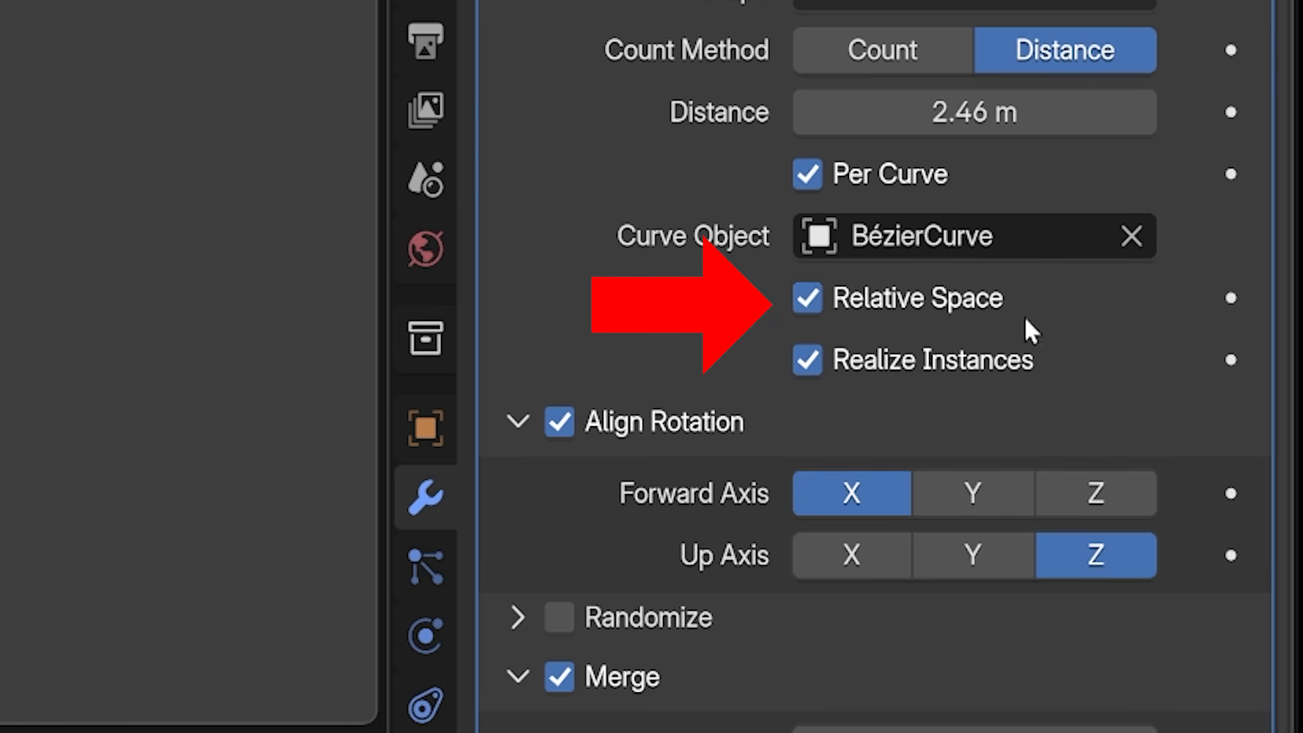
{"action": "left_click", "coordinate": [815, 298]}
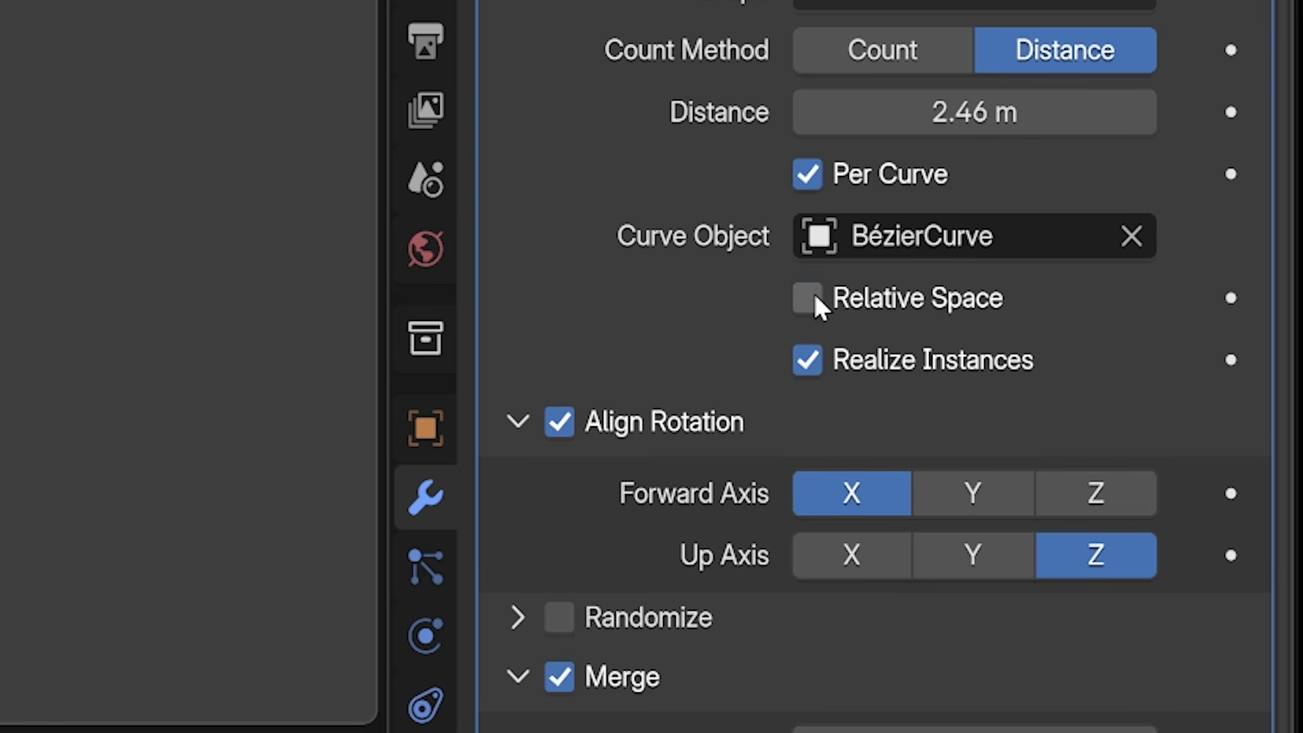
{"action": "left_click", "coordinate": [814, 298]}
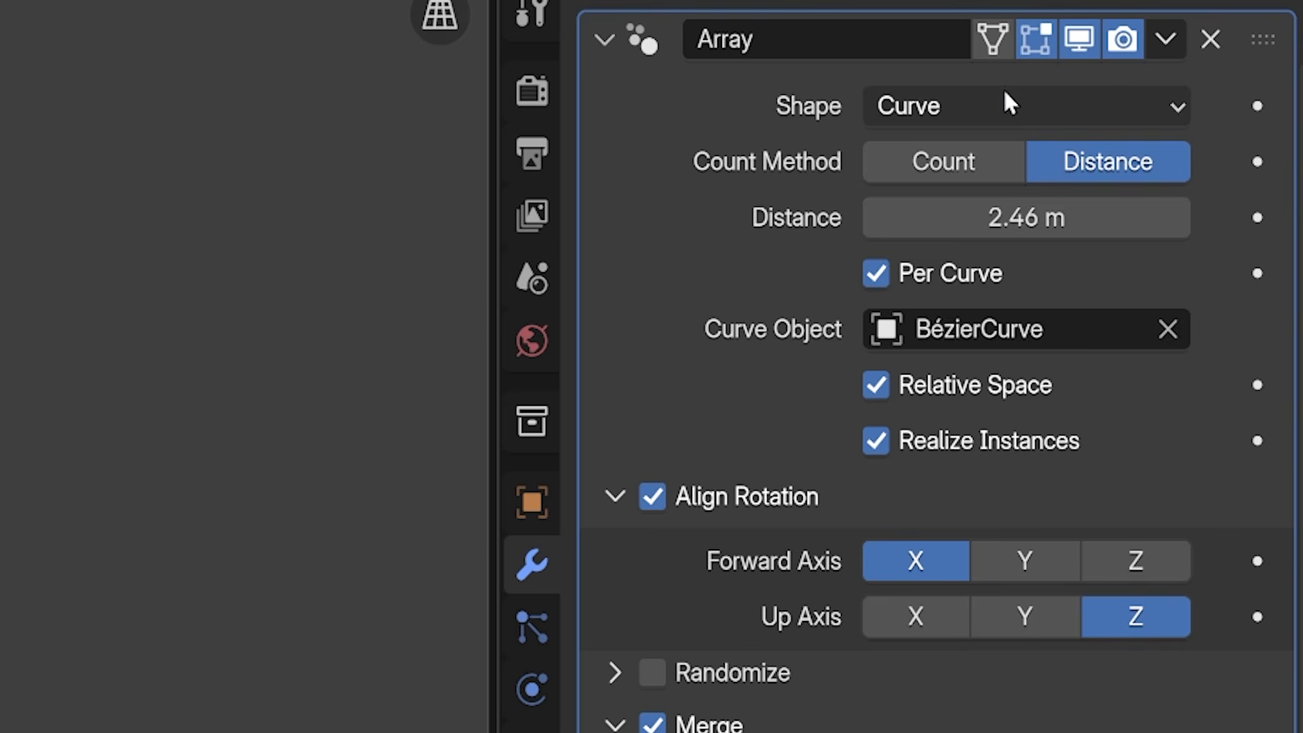
Change the array's shape to Transform, with Object as the transform reference and Cube.001 as the Transform Object.
{"action": "left_click", "coordinate": [1006, 96]}
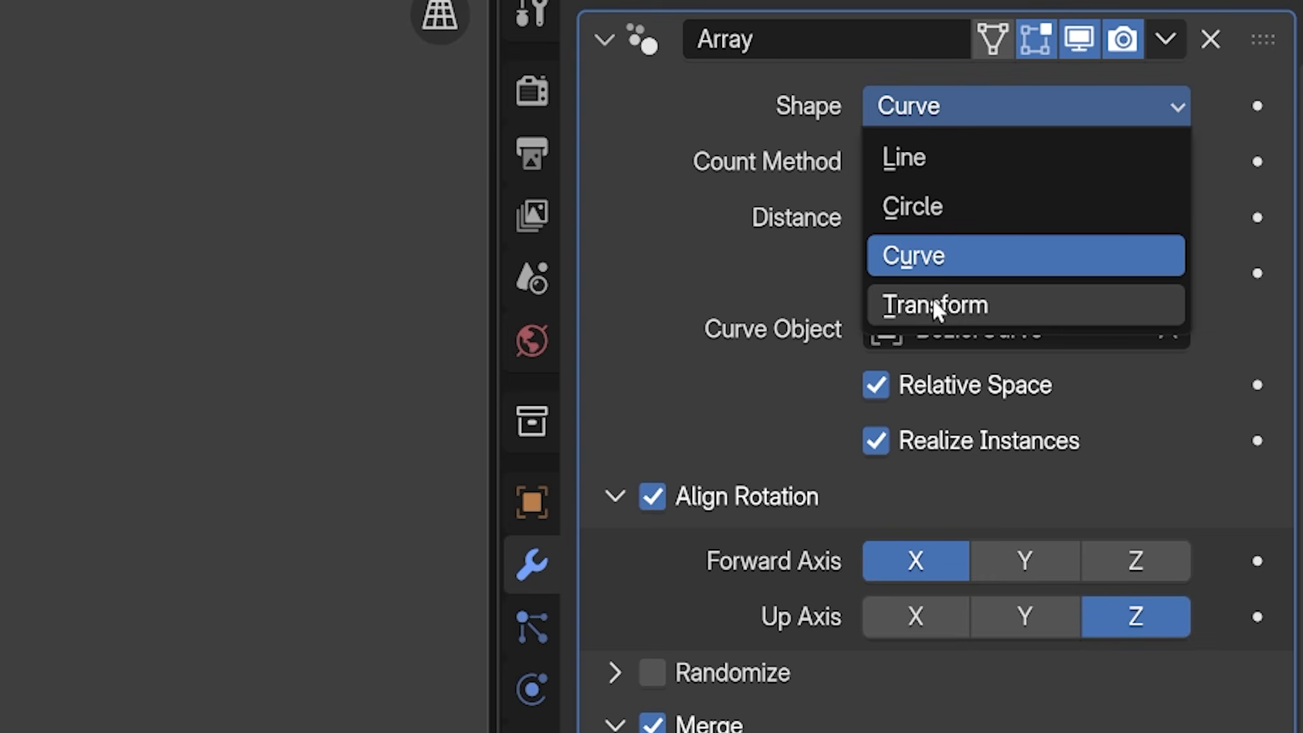
{"action": "left_click", "coordinate": [934, 302]}
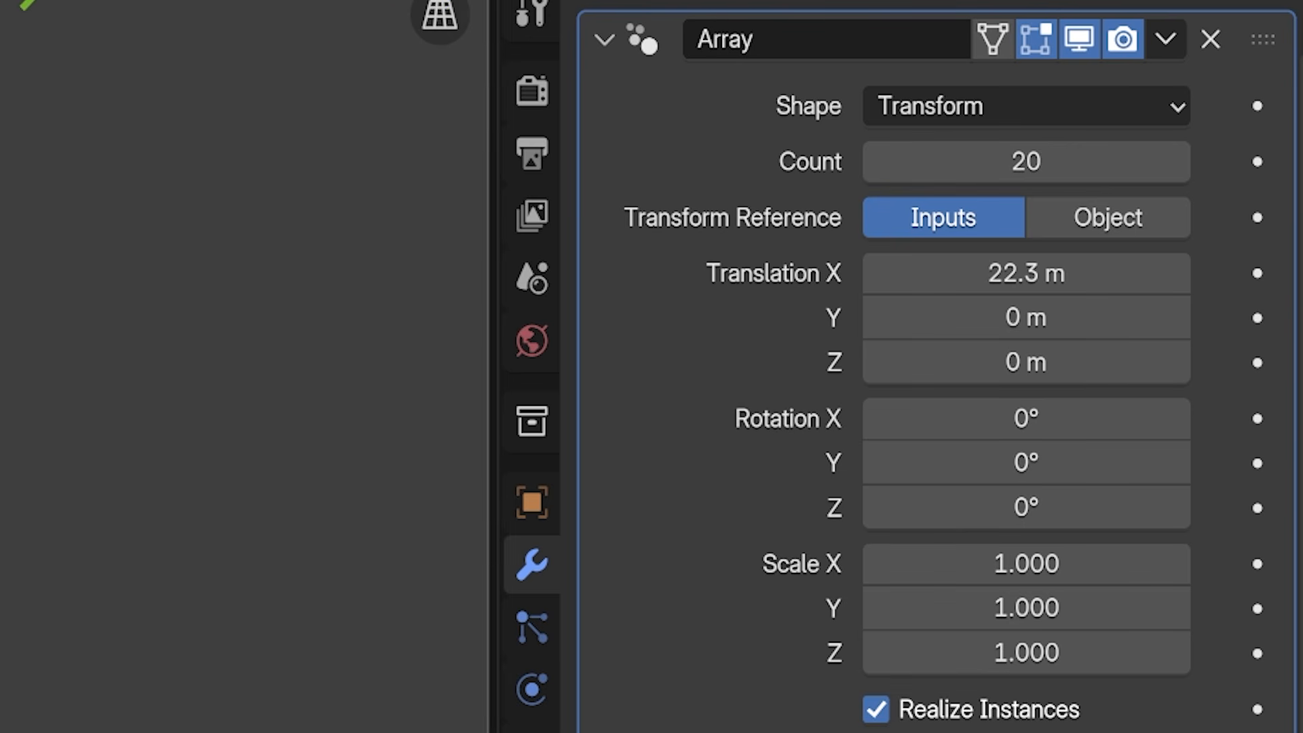
{"action": "scroll", "coordinate": [960, 227], "scroll_direction": "up", "scroll_amount": 3}
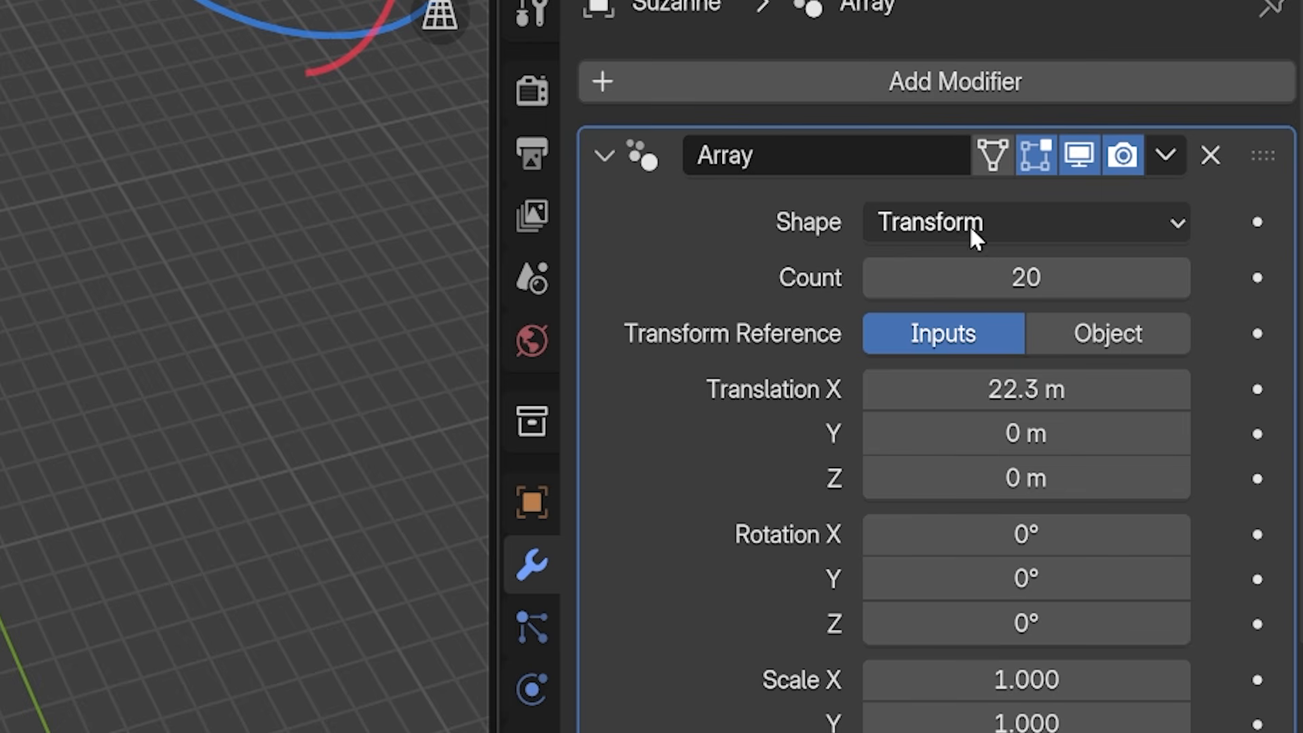
{"action": "left_click", "coordinate": [1111, 340]}
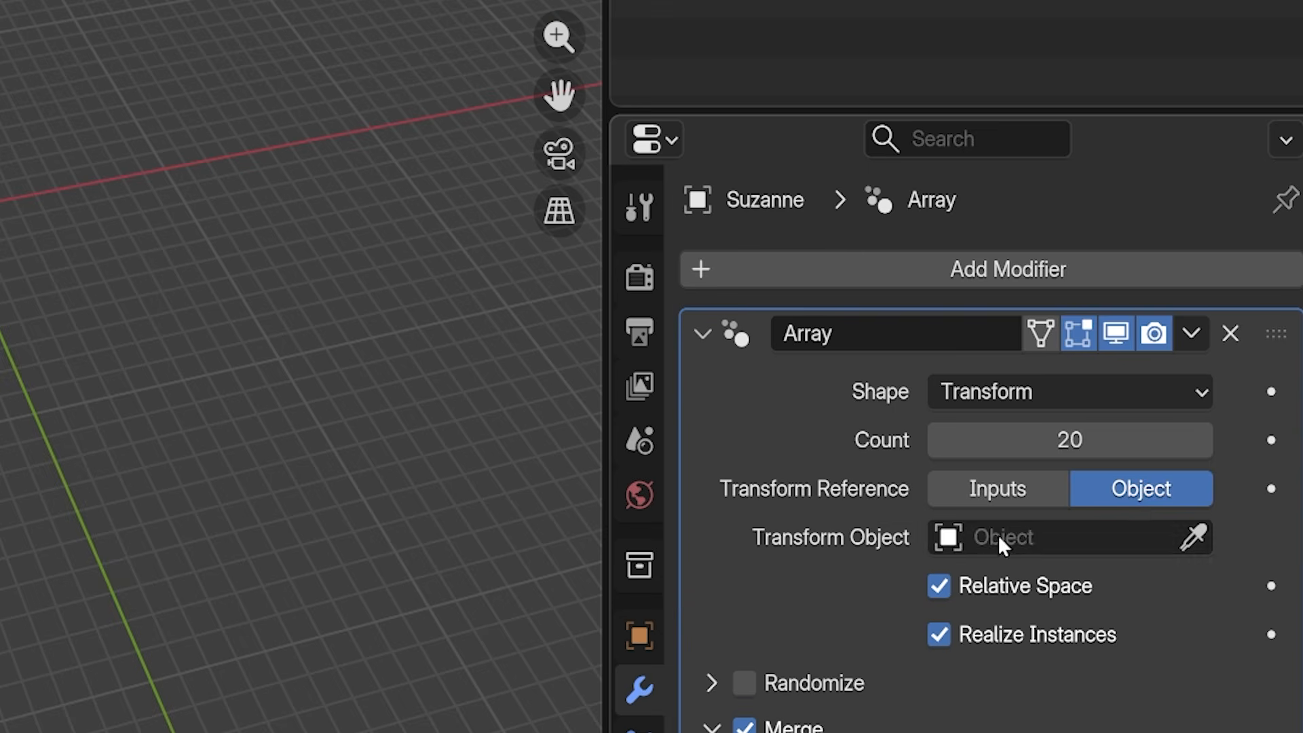
{"action": "left_click", "coordinate": [998, 538]}
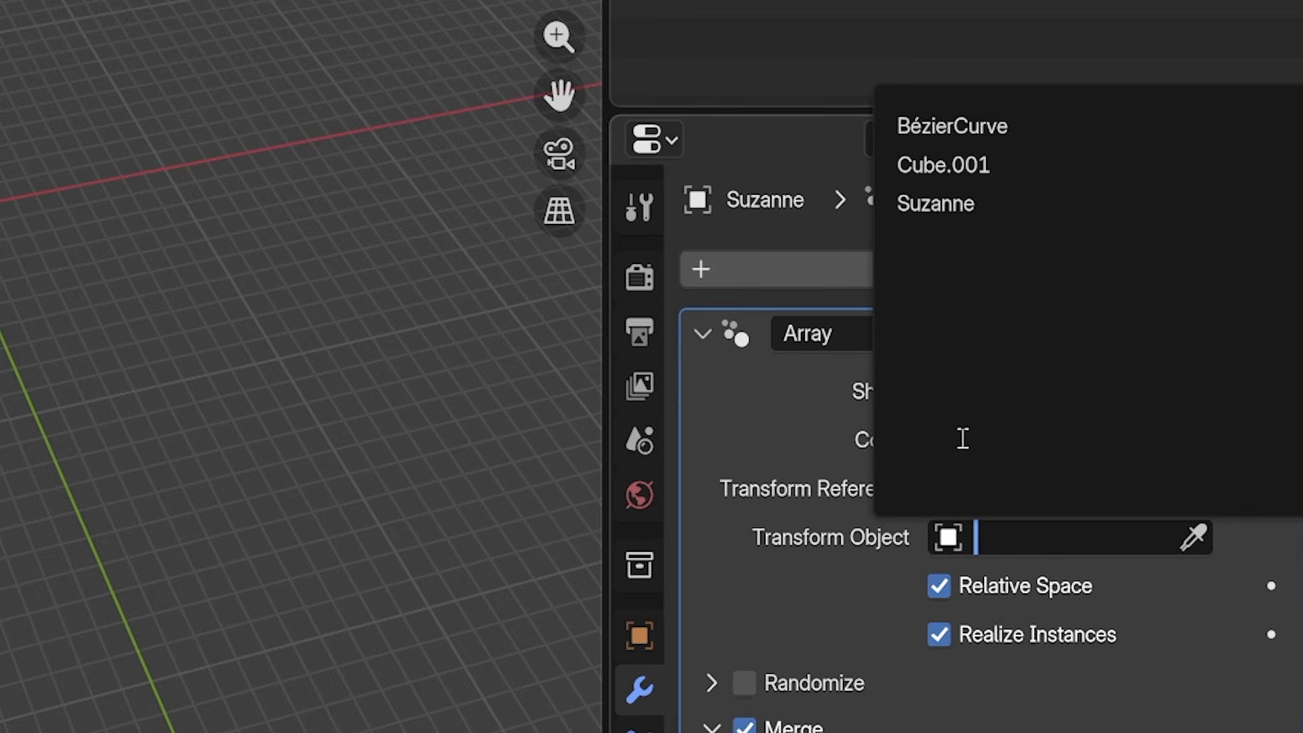
{"action": "left_click", "coordinate": [985, 168]}
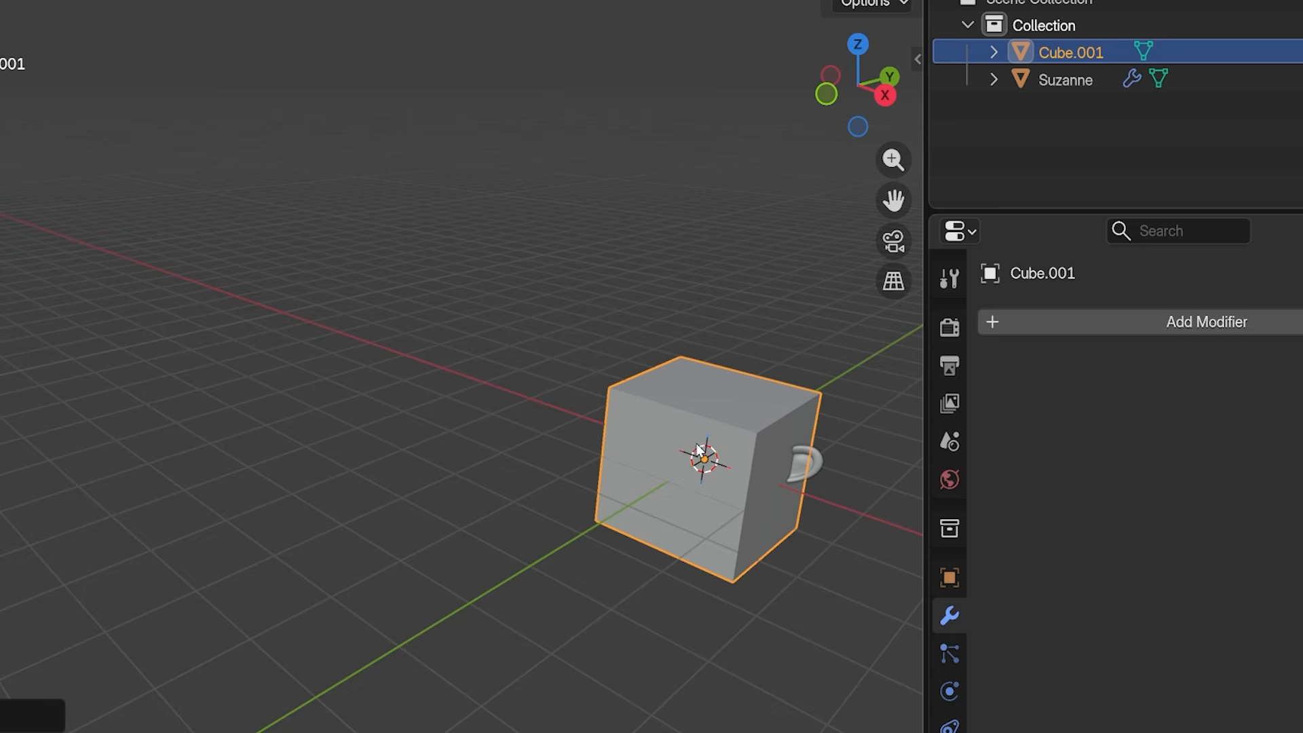
Move, rotate and scale Cube.001 so the array of Suzanne heads curls into a ring of progressively smaller copies.
{"action": "key", "text": "g"}
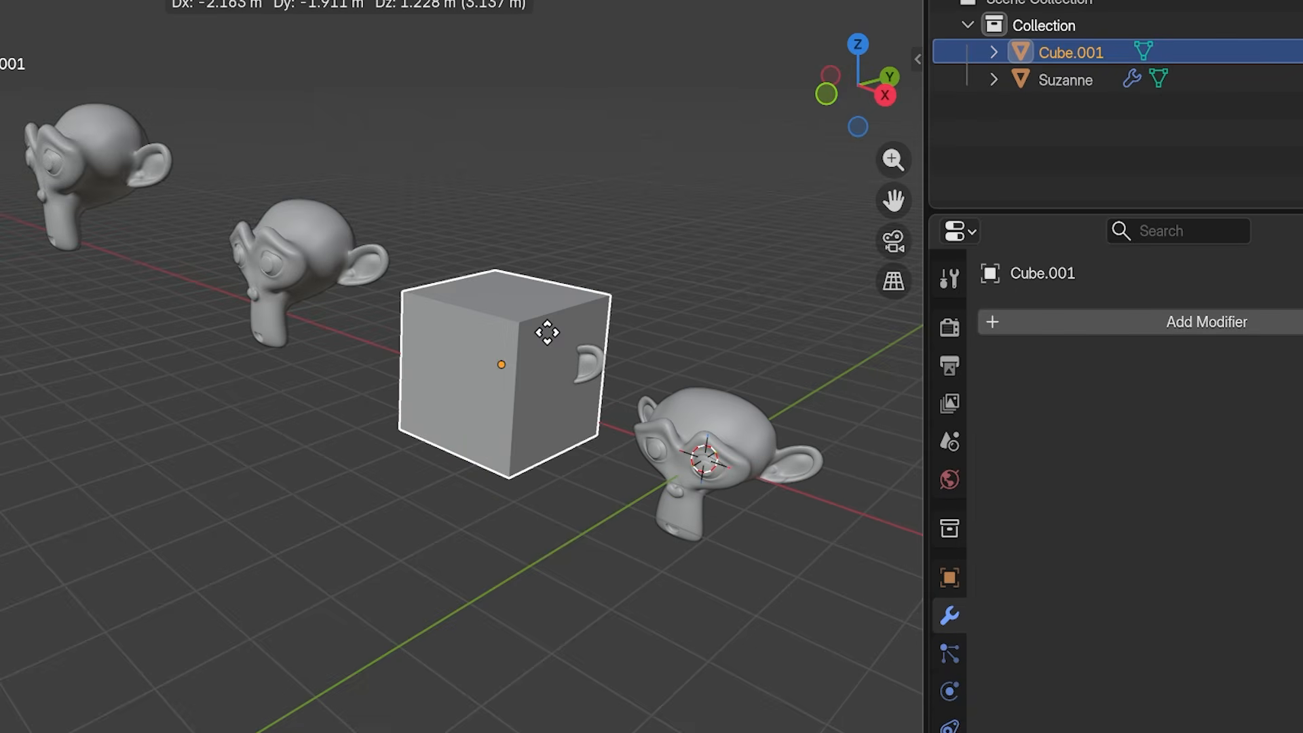
{"action": "key", "text": "x"}
{"action": "key", "text": "g"}
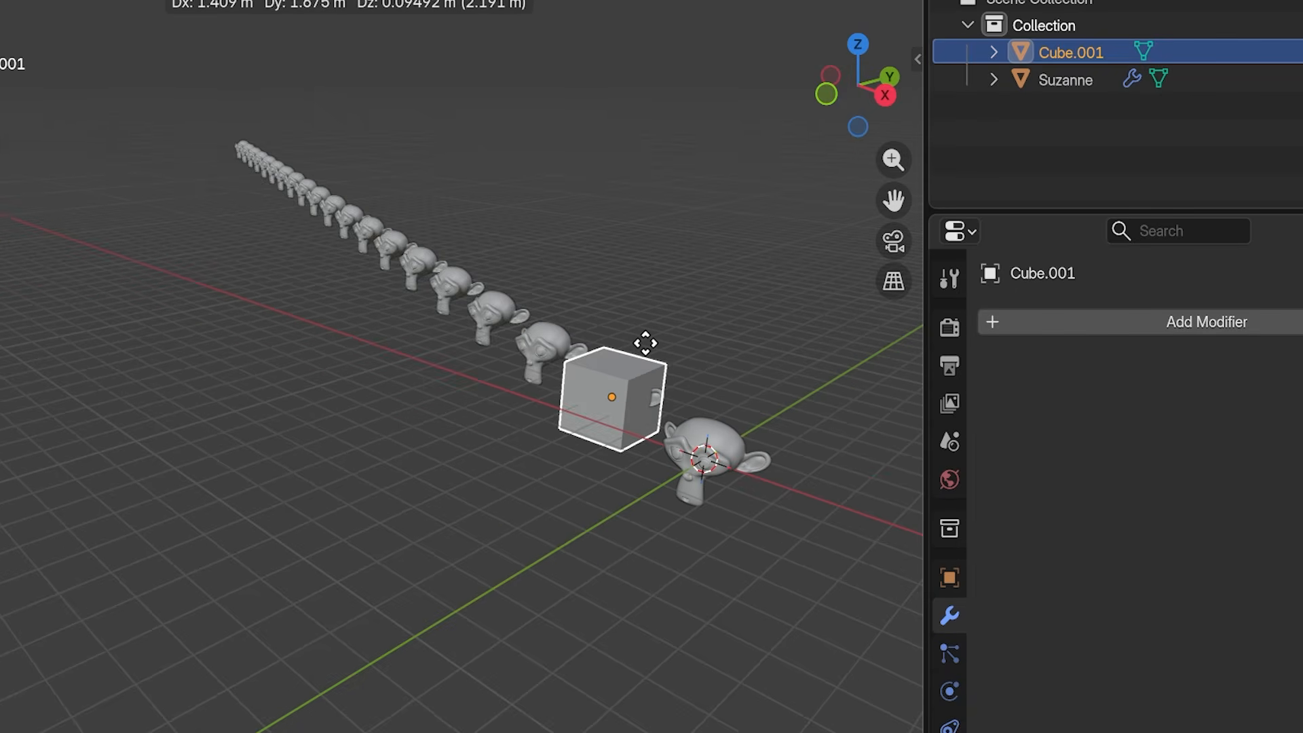
{"action": "left_click", "coordinate": [635, 349]}
{"action": "key", "text": "r"}
{"action": "left_click", "coordinate": [644, 285]}
{"action": "key", "text": "s"}
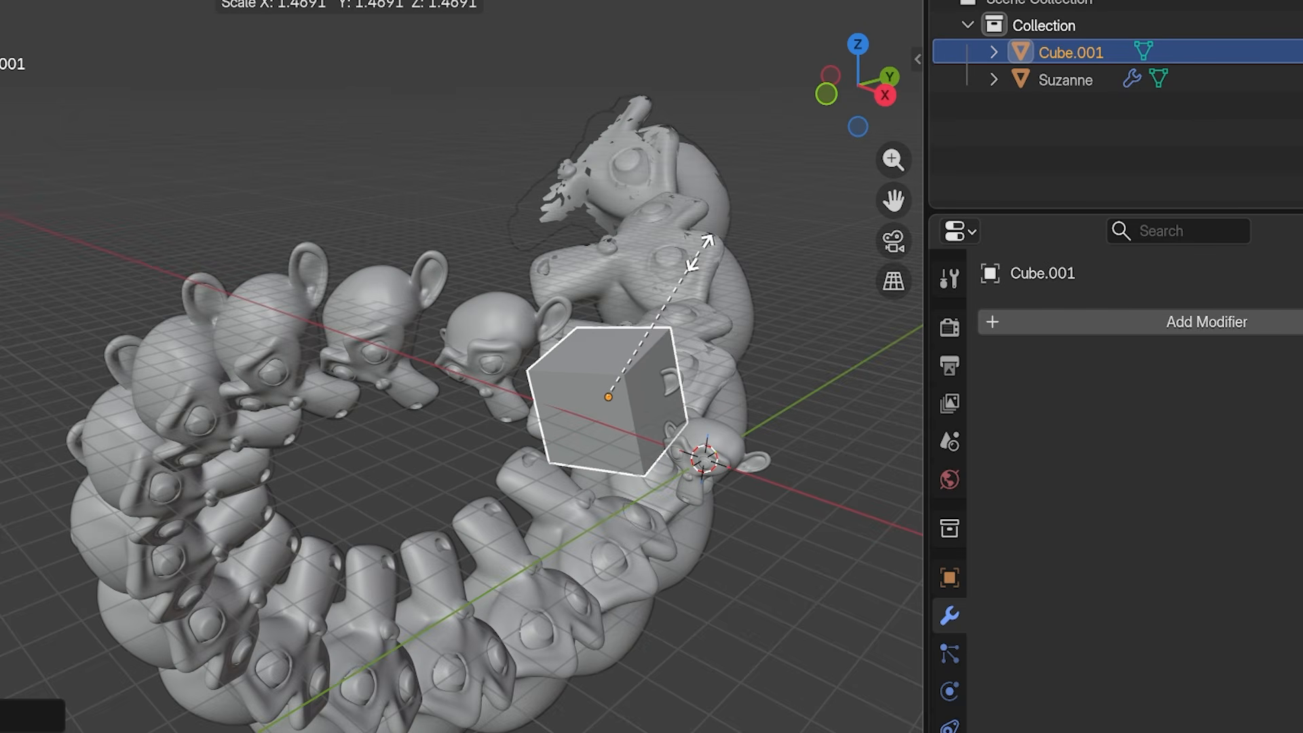
{"action": "left_click", "coordinate": [617, 273]}
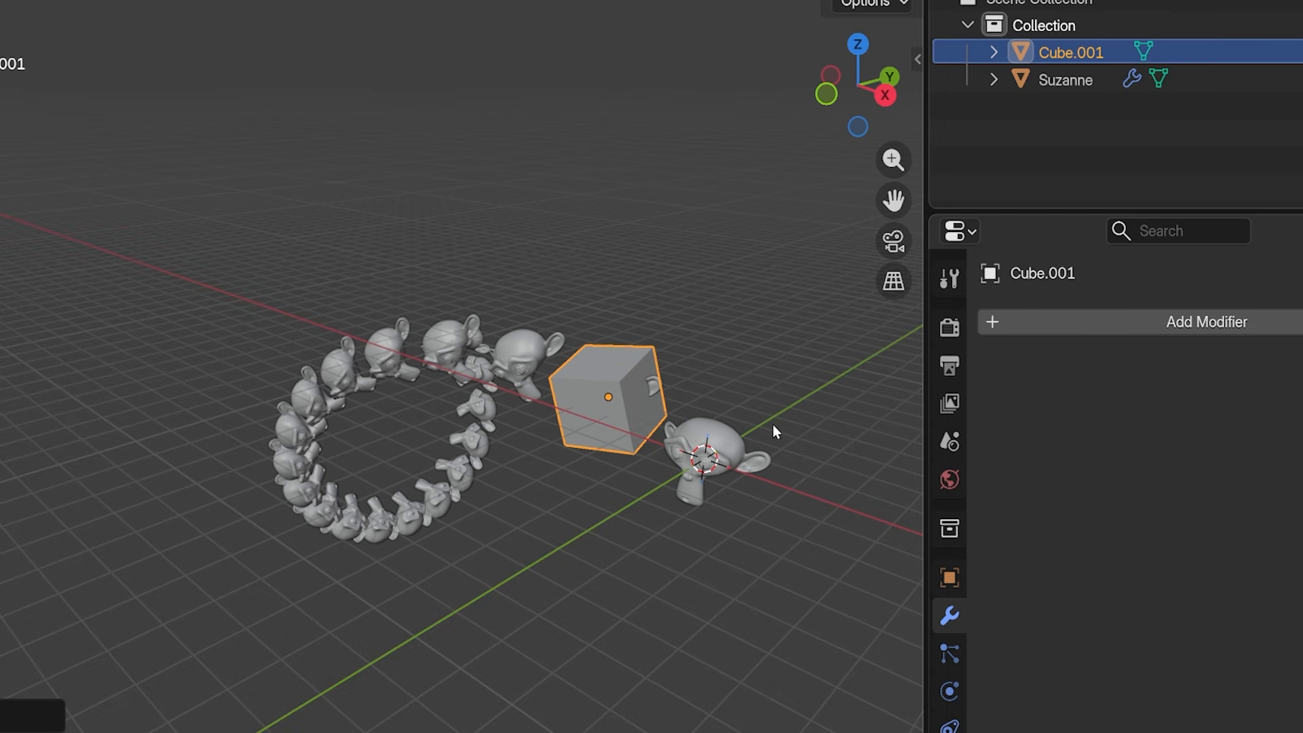
Delete Cube.001, the array's reference cube, from the scene.
{"action": "key", "text": "x"}
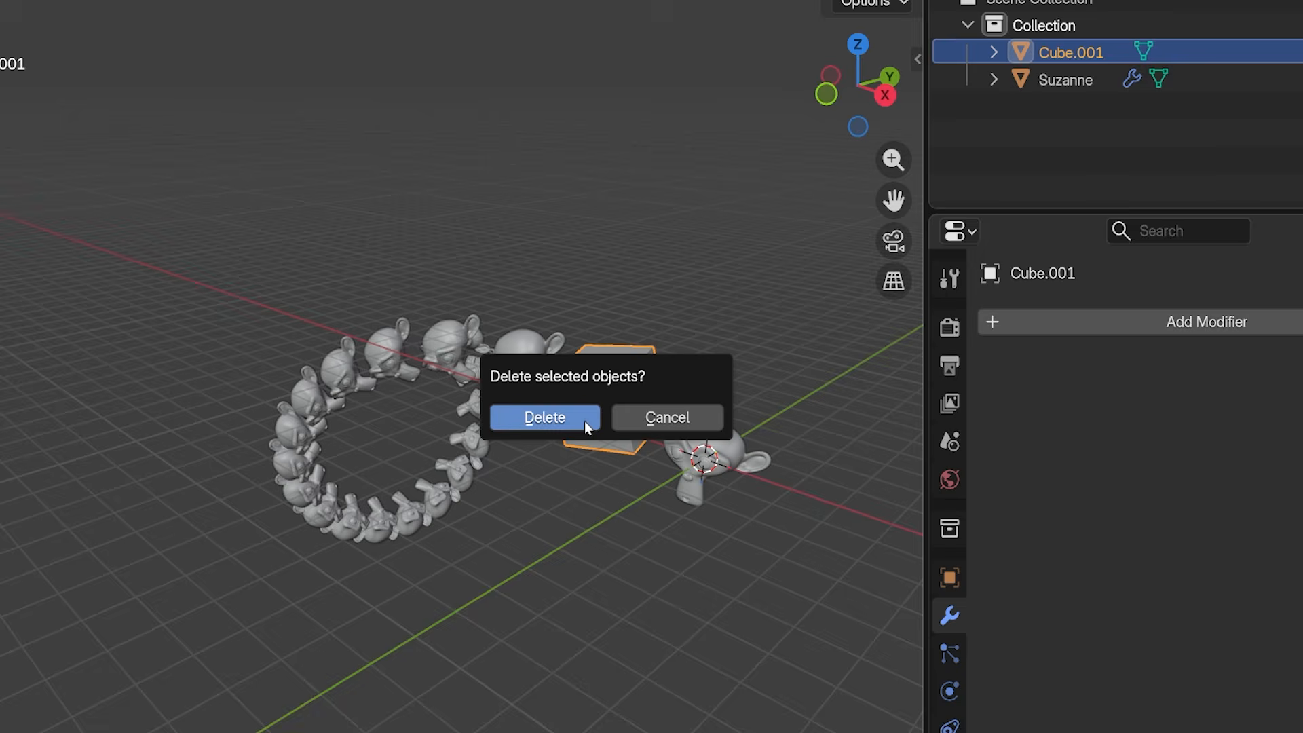
{"action": "left_click", "coordinate": [584, 421]}
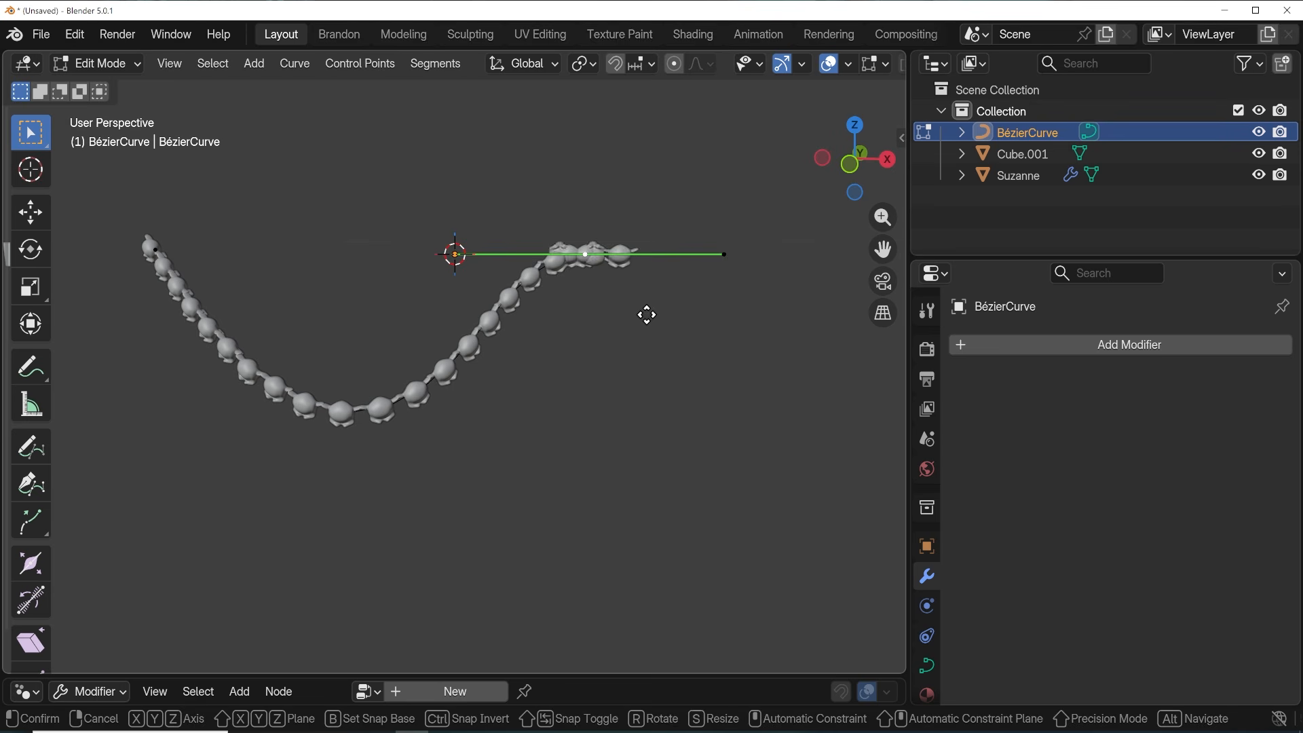
Place the control point extruded from the Bézier curve's right end well below the previous one, making the array bend downward.
{"action": "key", "text": "g"}
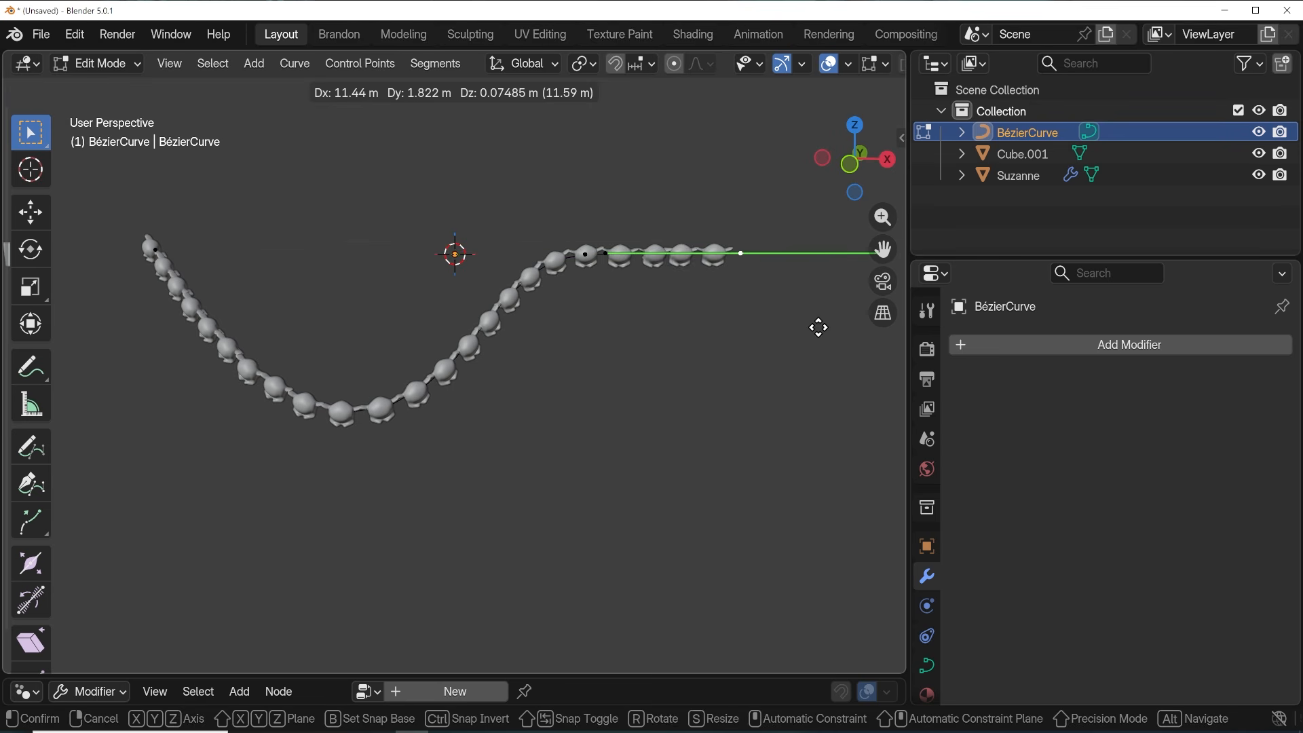
{"action": "left_click", "coordinate": [793, 537]}
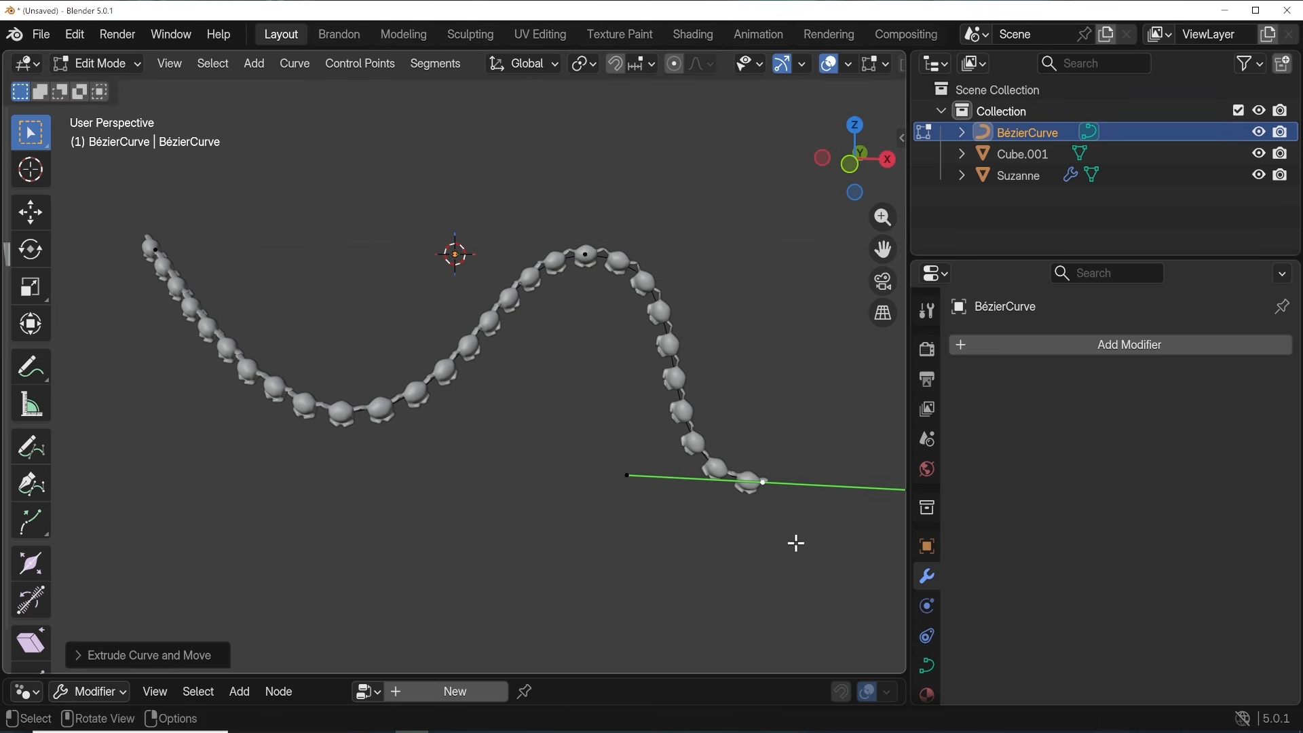